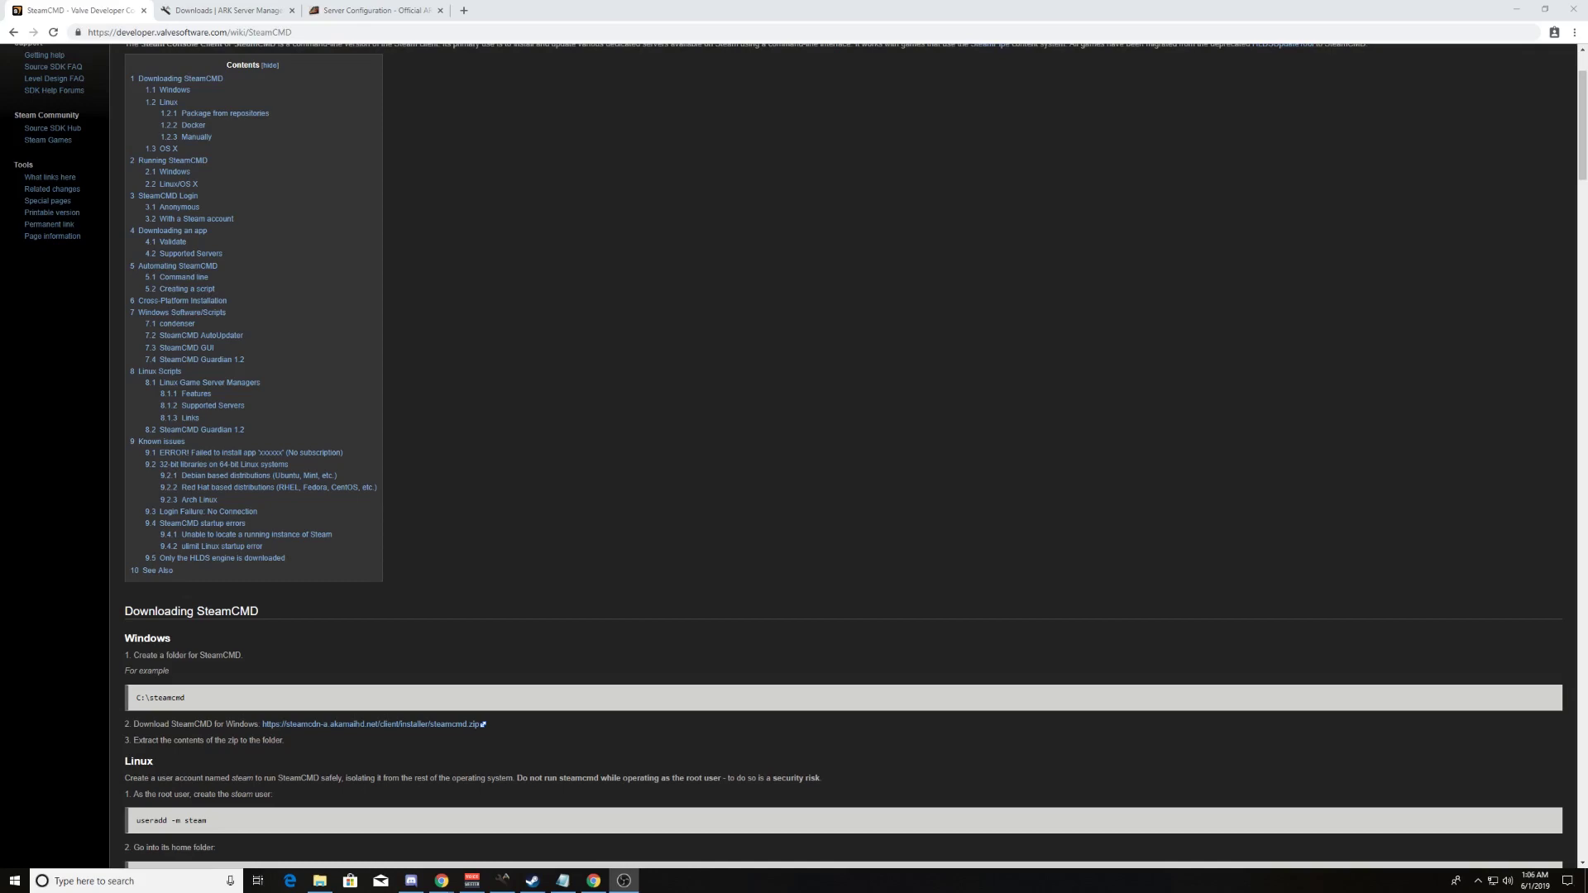
Step: Switch to the 'Downloads | ARK Server Manager' tab listing the 1.0.345 installers
left_click(259, 10)
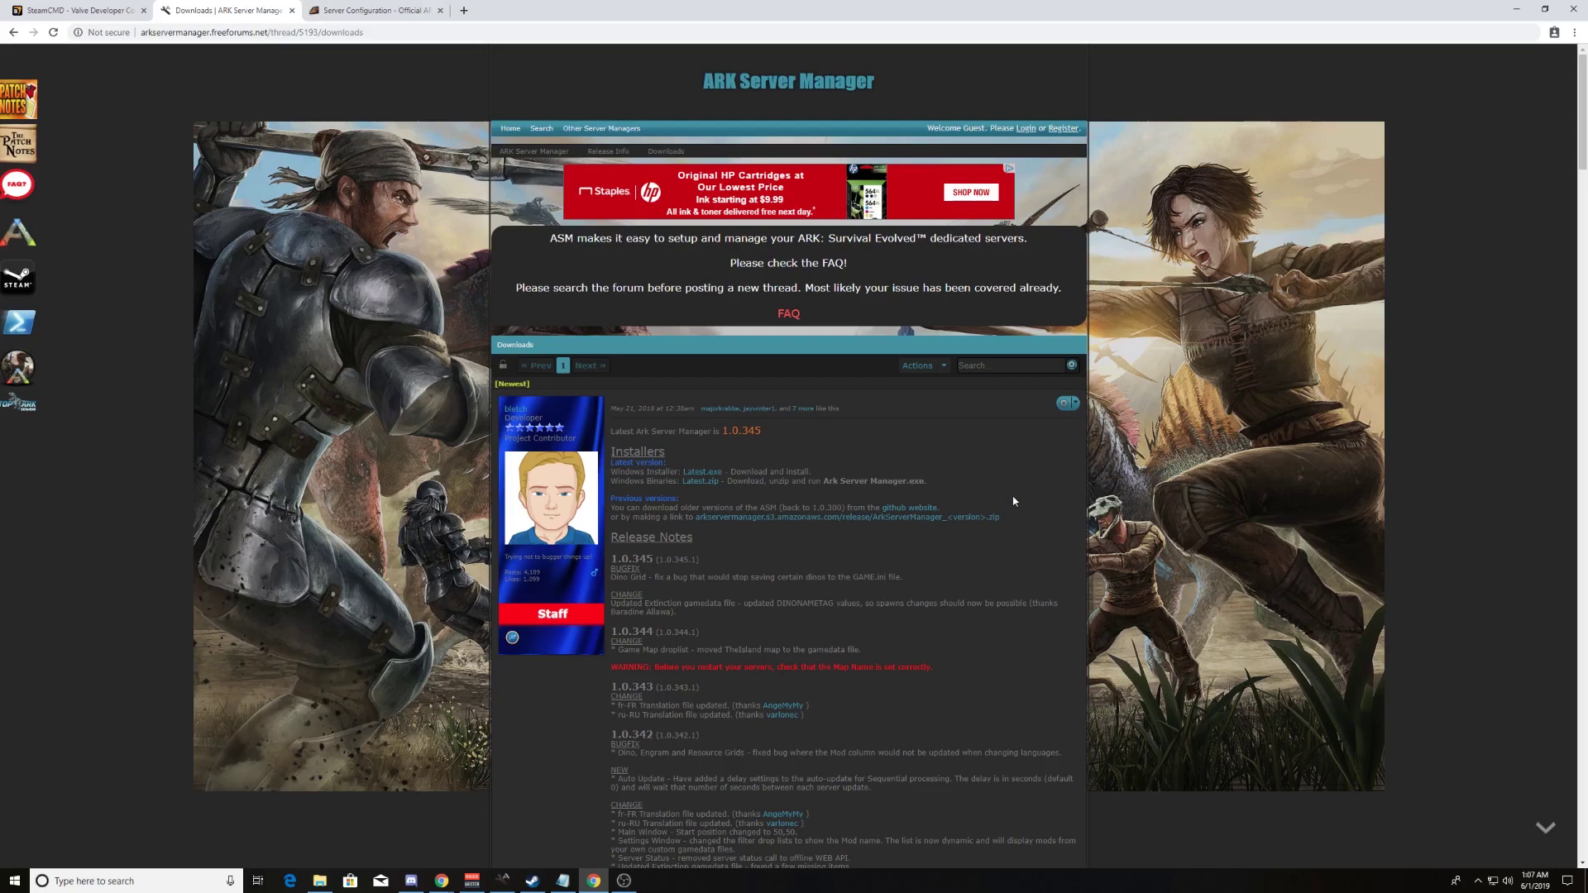
Step: Return to the forum home page and bring the ARK Server Manager window to the front
scroll(1013, 500, "down", 2)
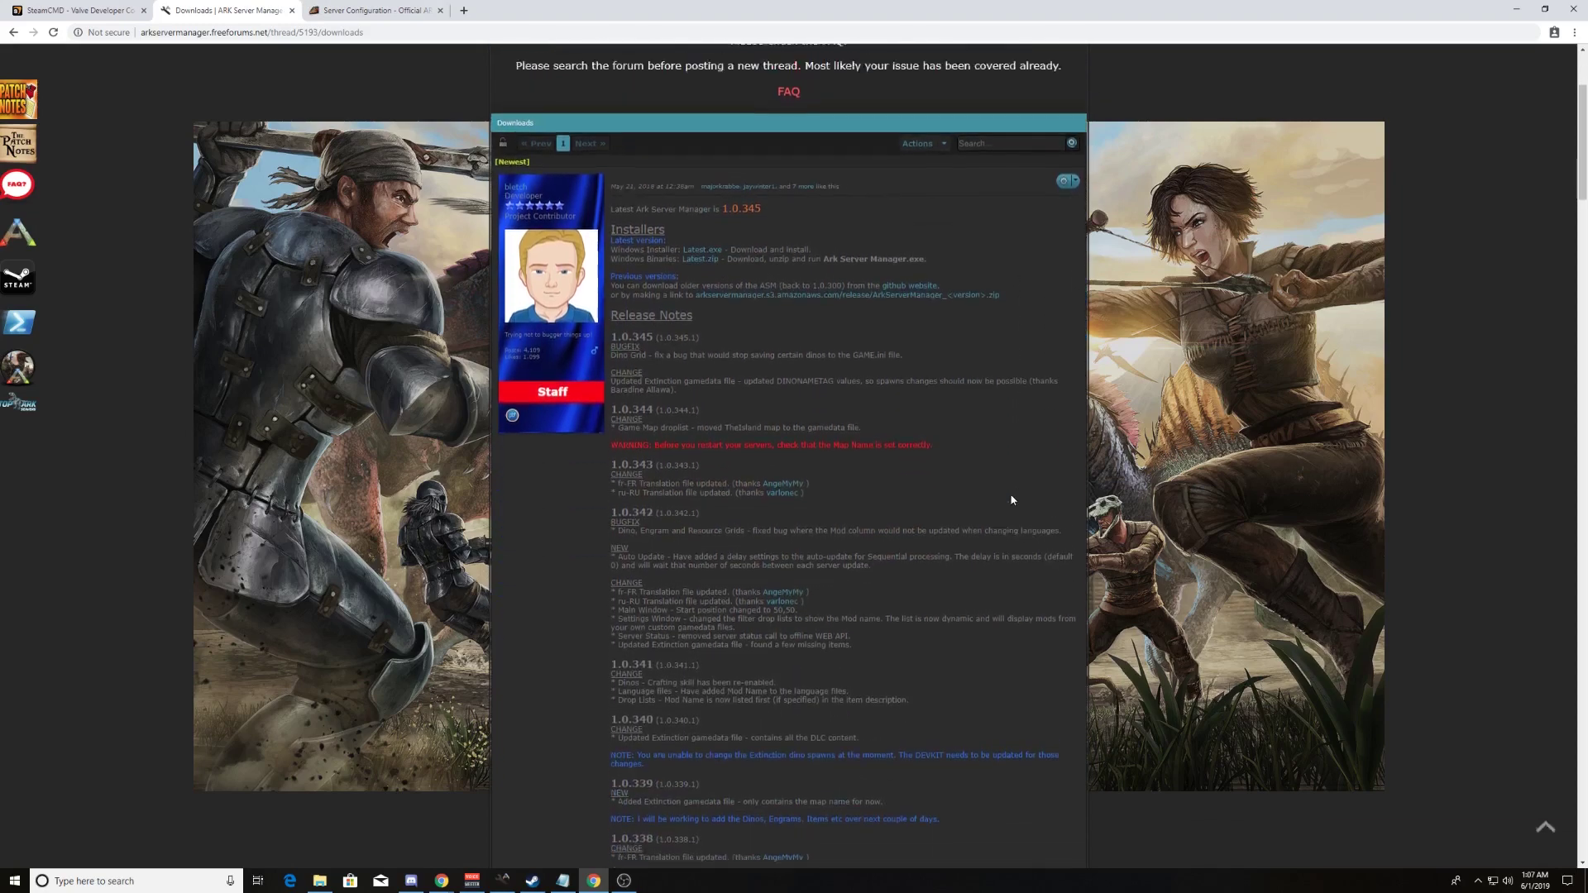
scroll(1005, 499, "up", 2)
key("alt+Left")
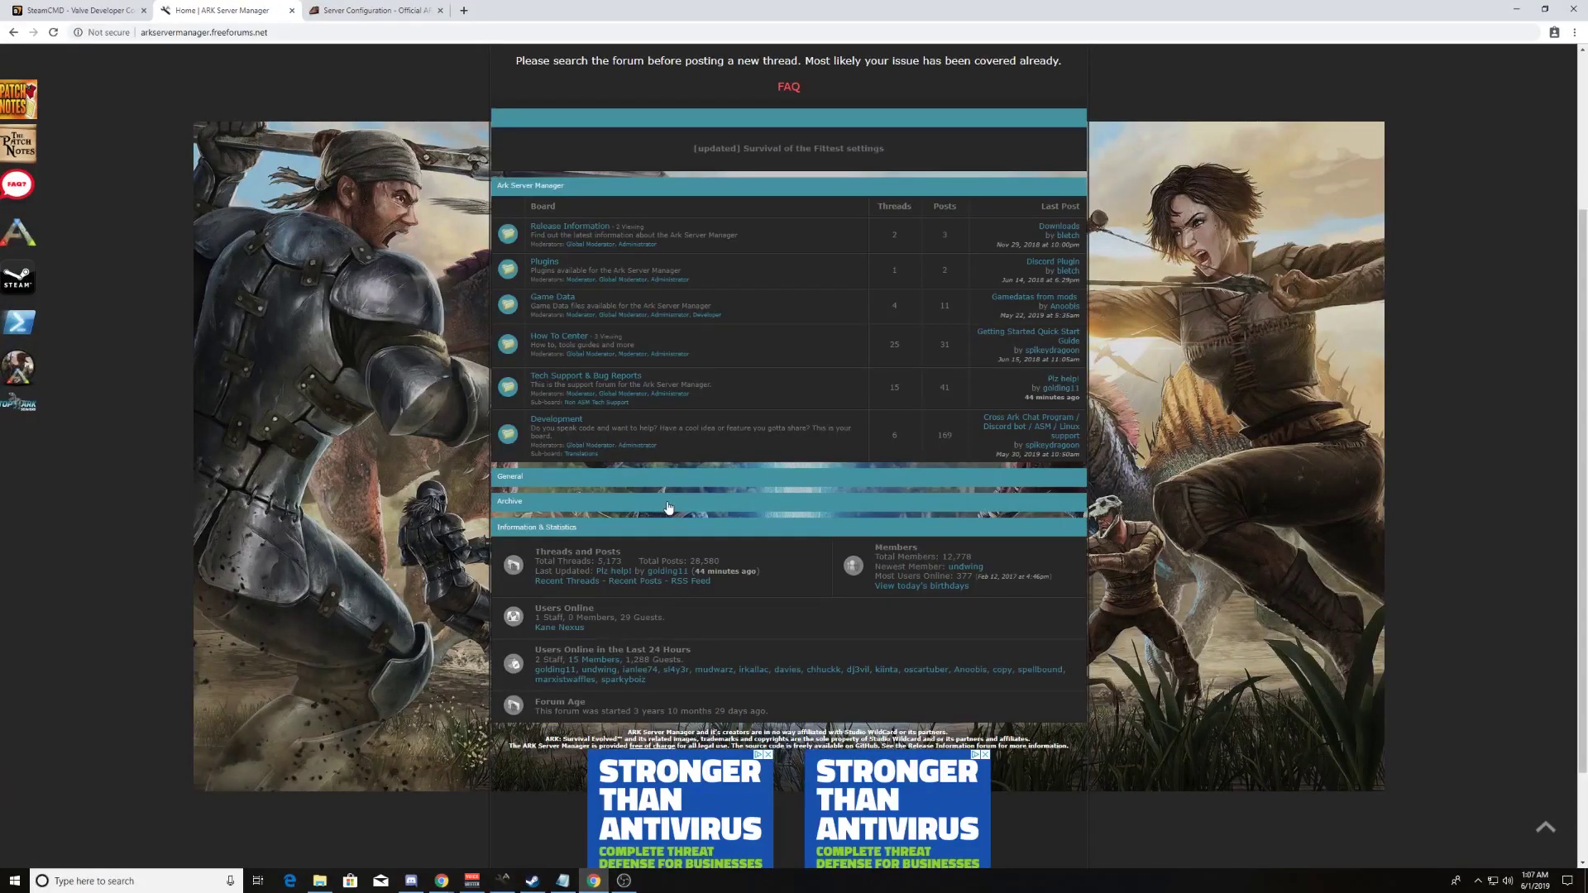
key("alt+Tab")
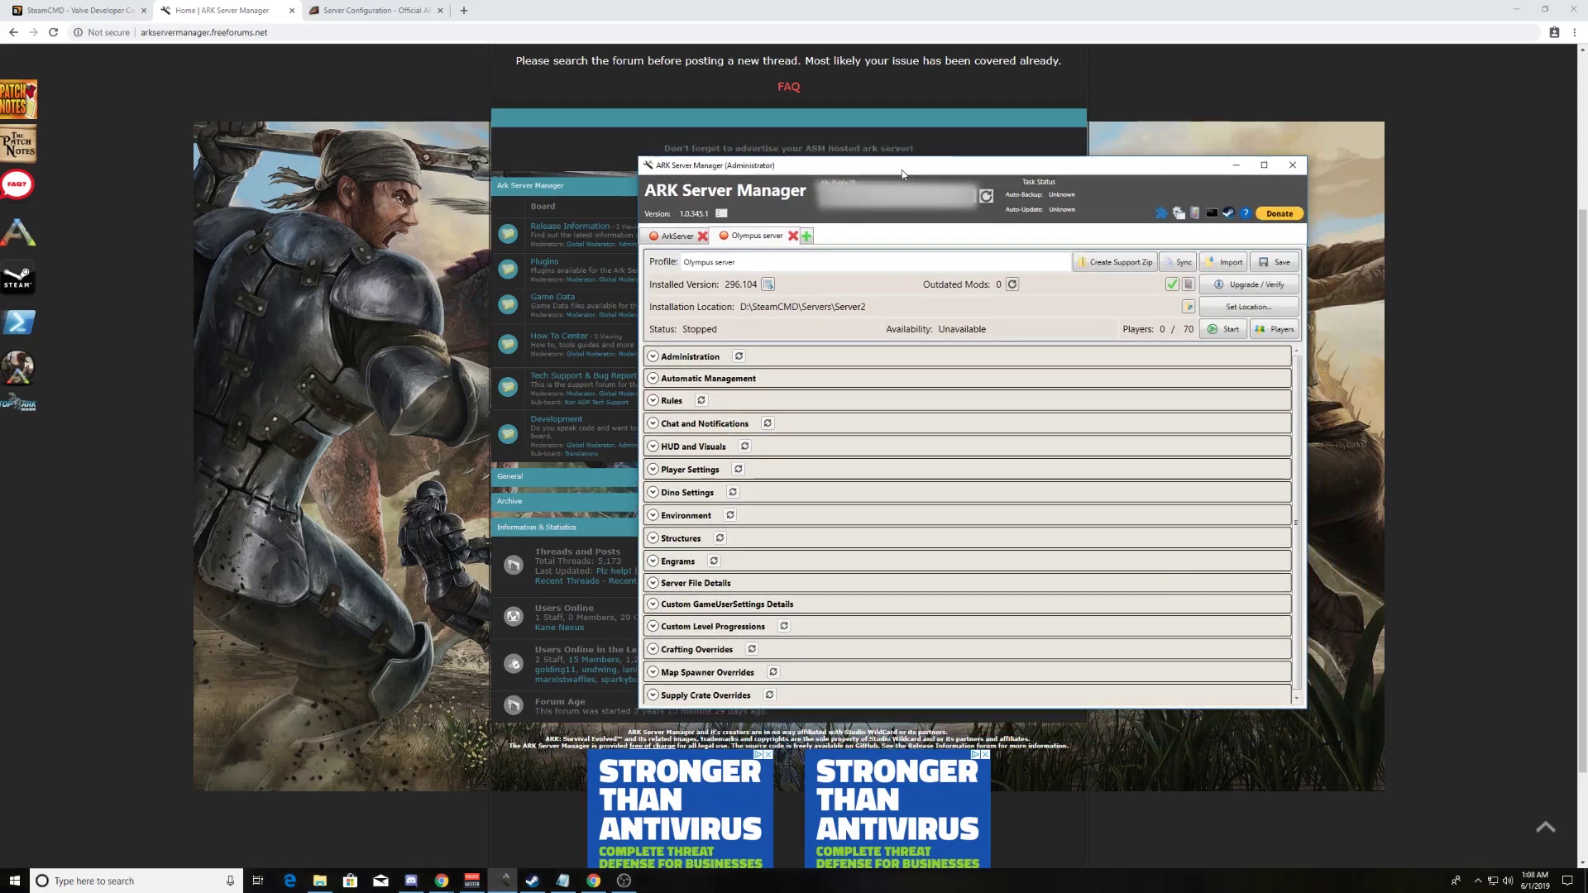
Step: Add a new server profile and rename it Test, then switch to the Olympus profile
left_click(807, 238)
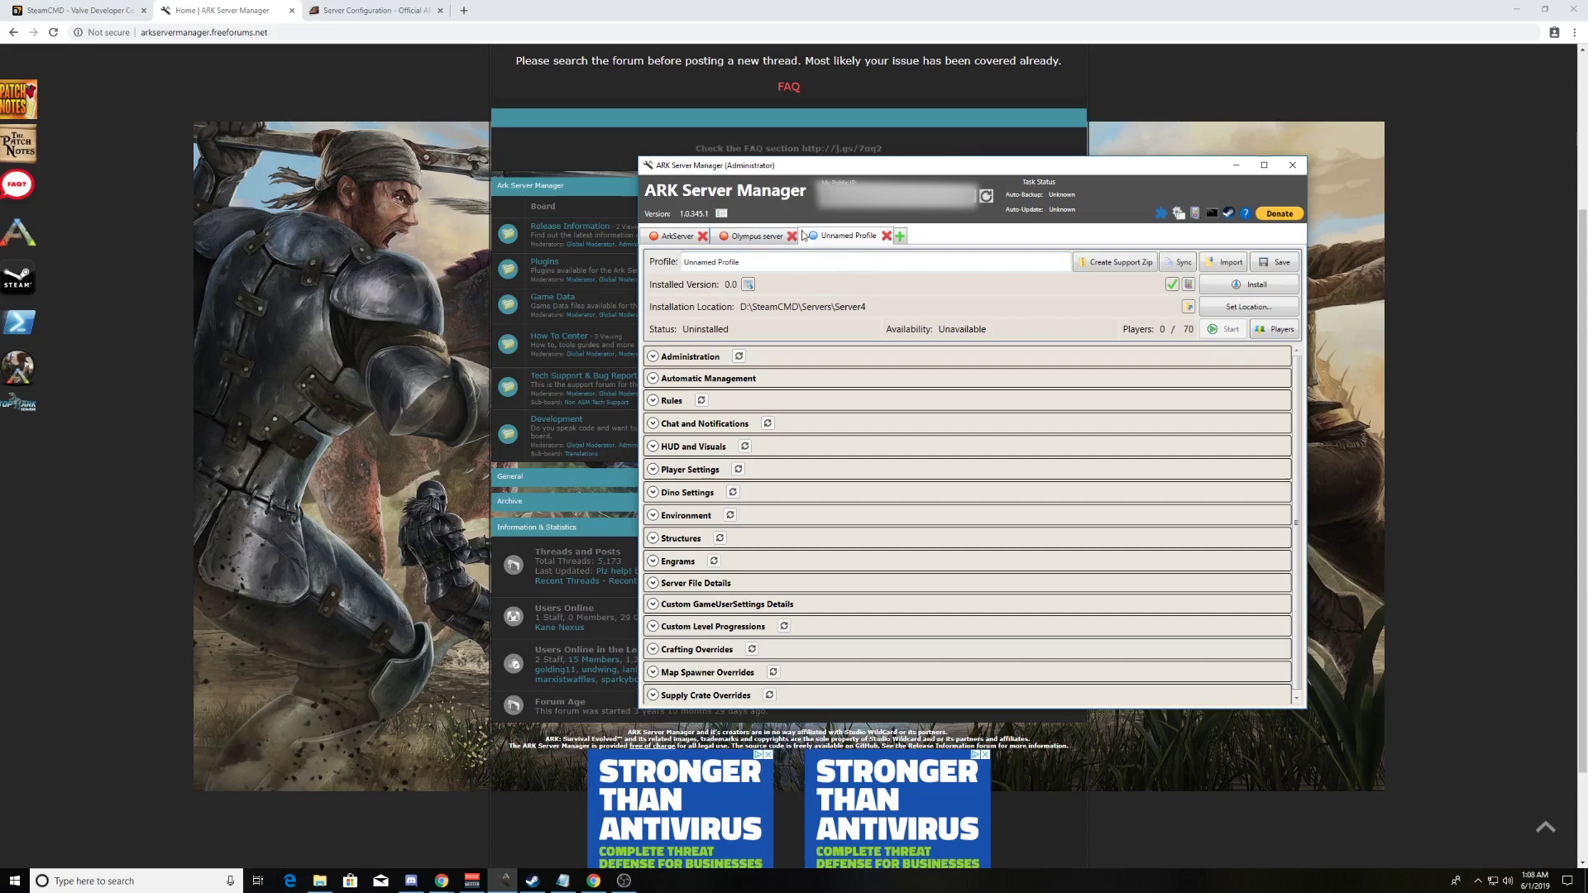
left_click(653, 357)
left_click(653, 358)
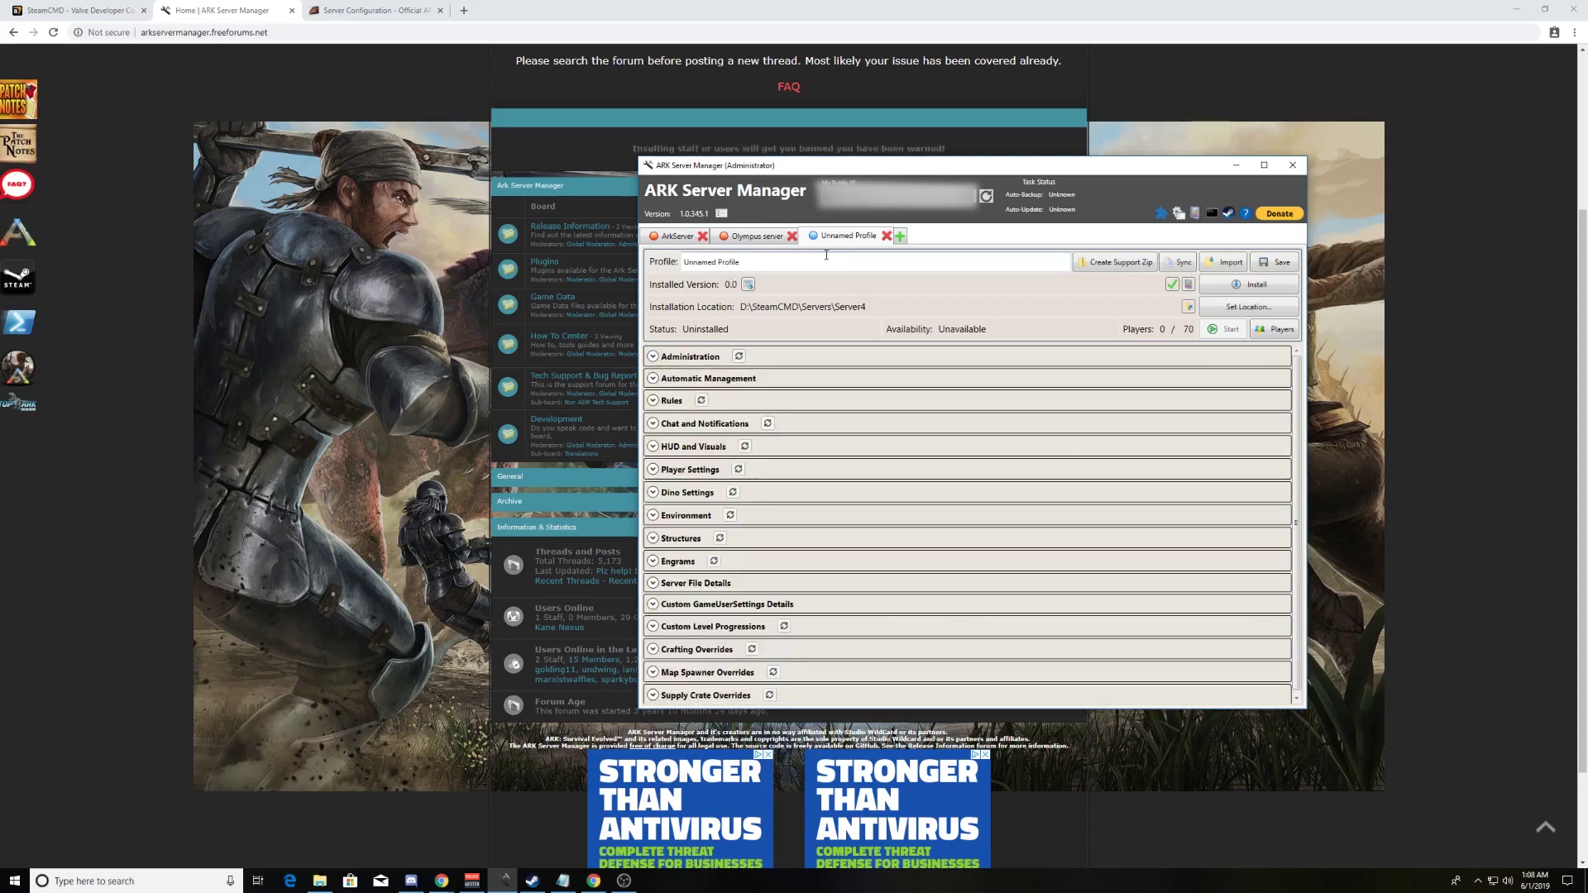
key("BackSpace")
key("BackSpace")
key("BackSpace")
key("BackSpace")
key("BackSpace")
key("BackSpace")
key("BackSpace")
key("BackSpace")
key("BackSpace")
key("BackSpace")
key("BackSpace")
key("BackSpace")
key("BackSpace")
key("BackSpace")
key("BackSpace")
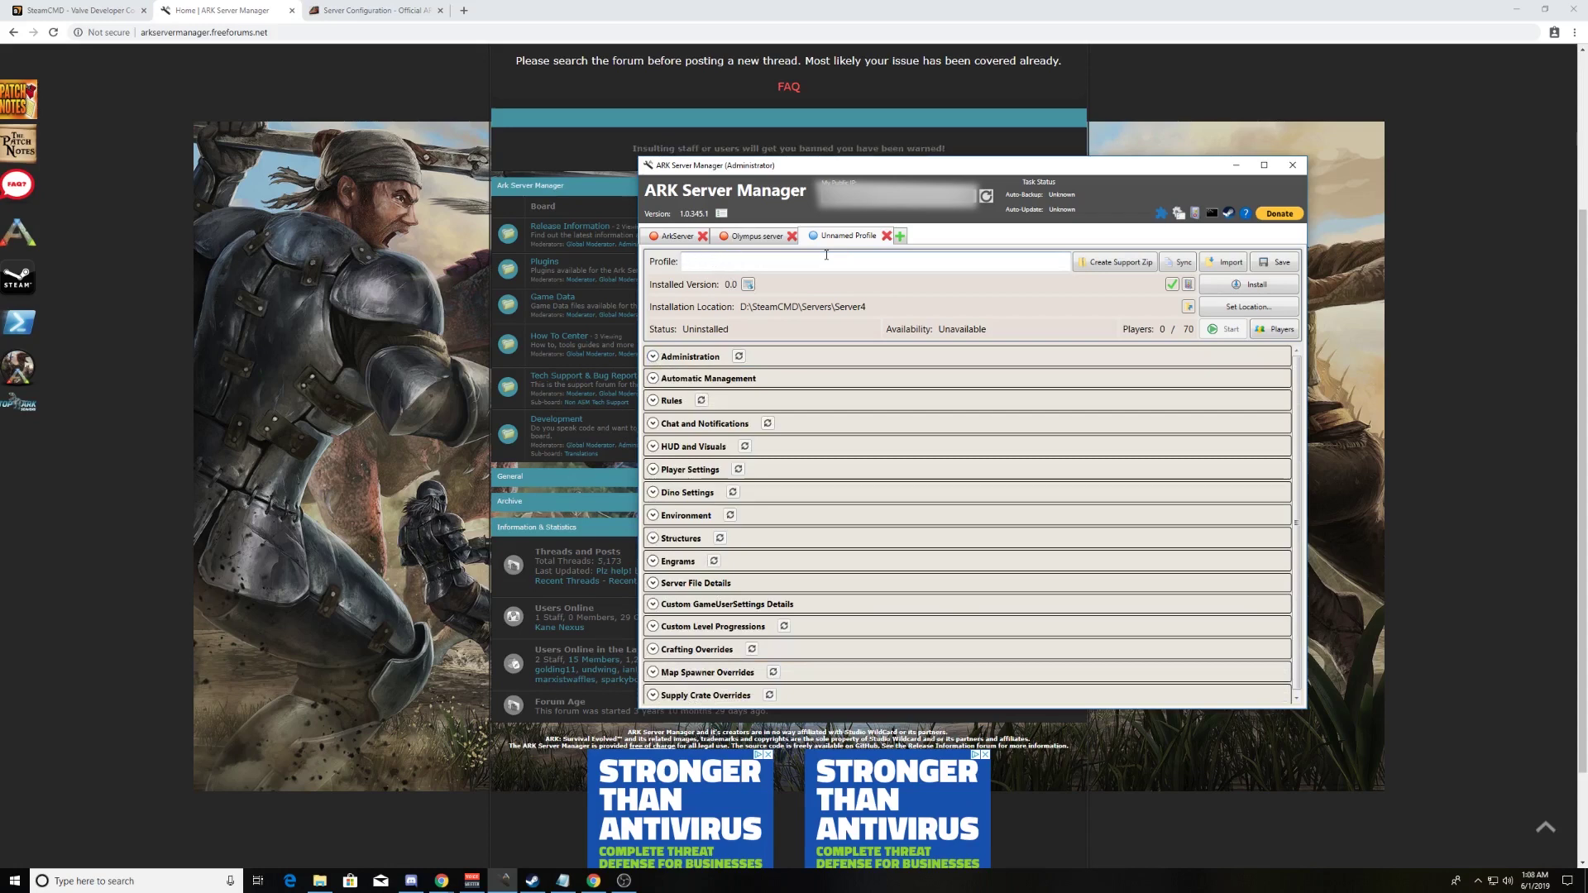
type("TEs")
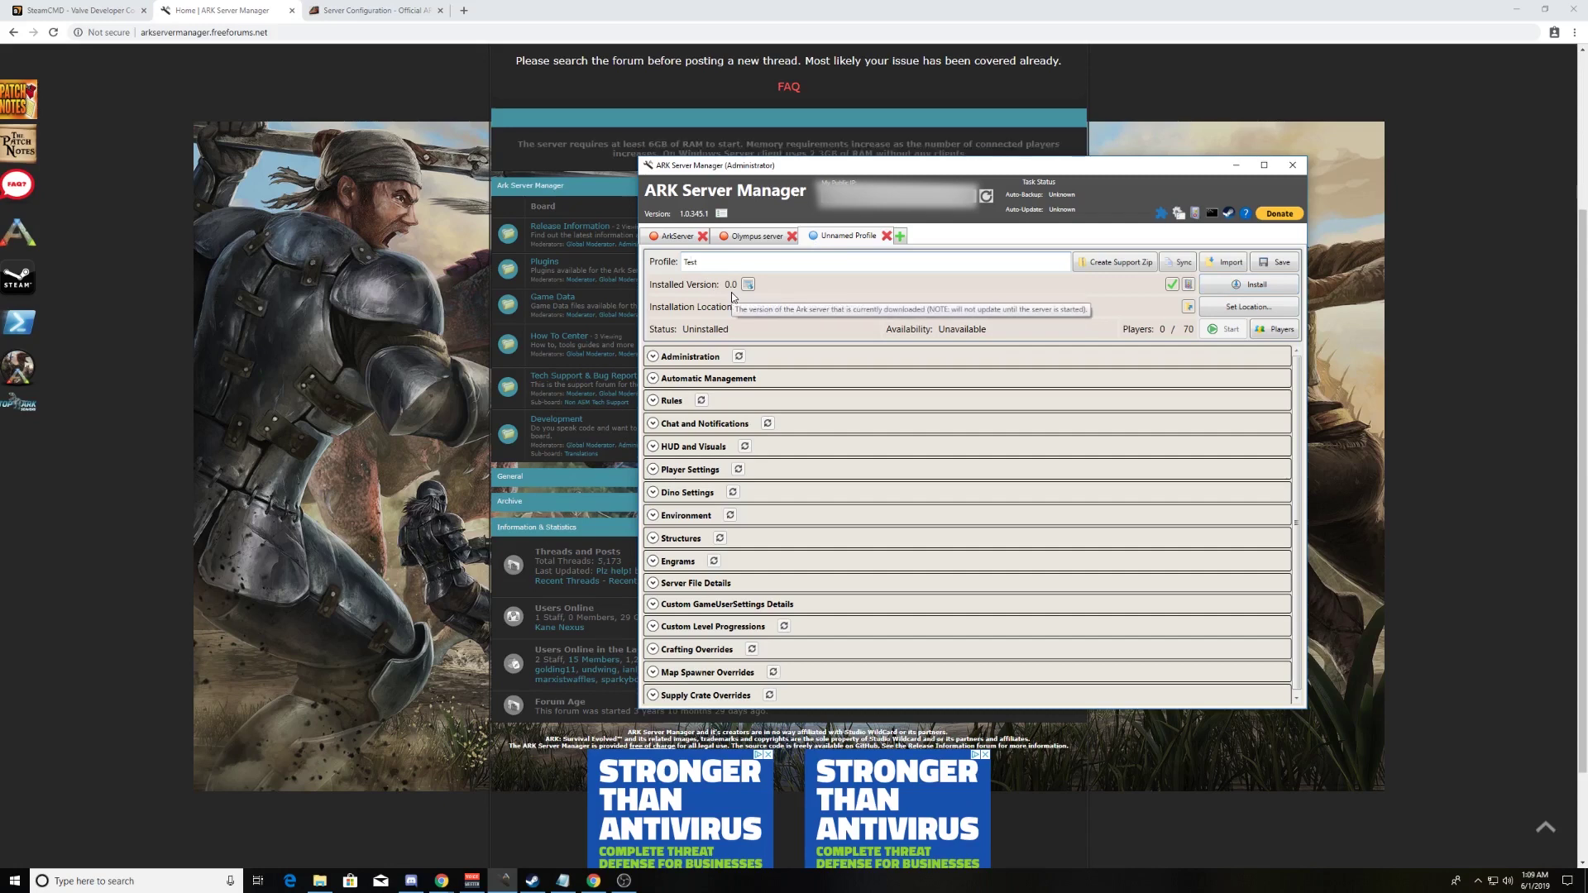
left_click(747, 239)
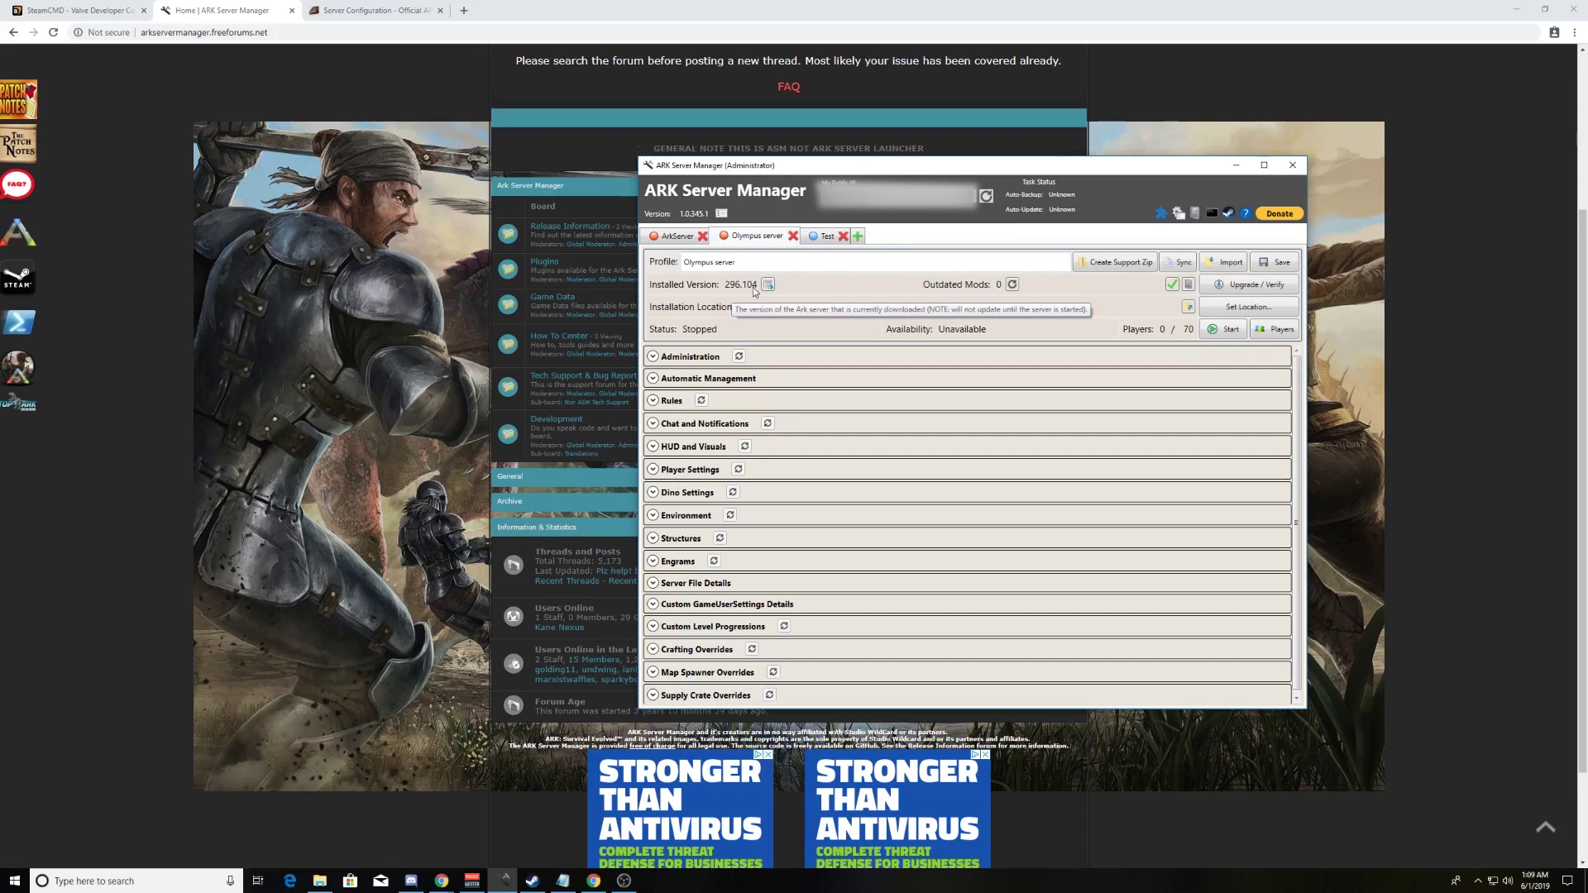
Step: Start installing the Test profile's server and arrange the SteamCMD console and update progress windows
left_click(827, 237)
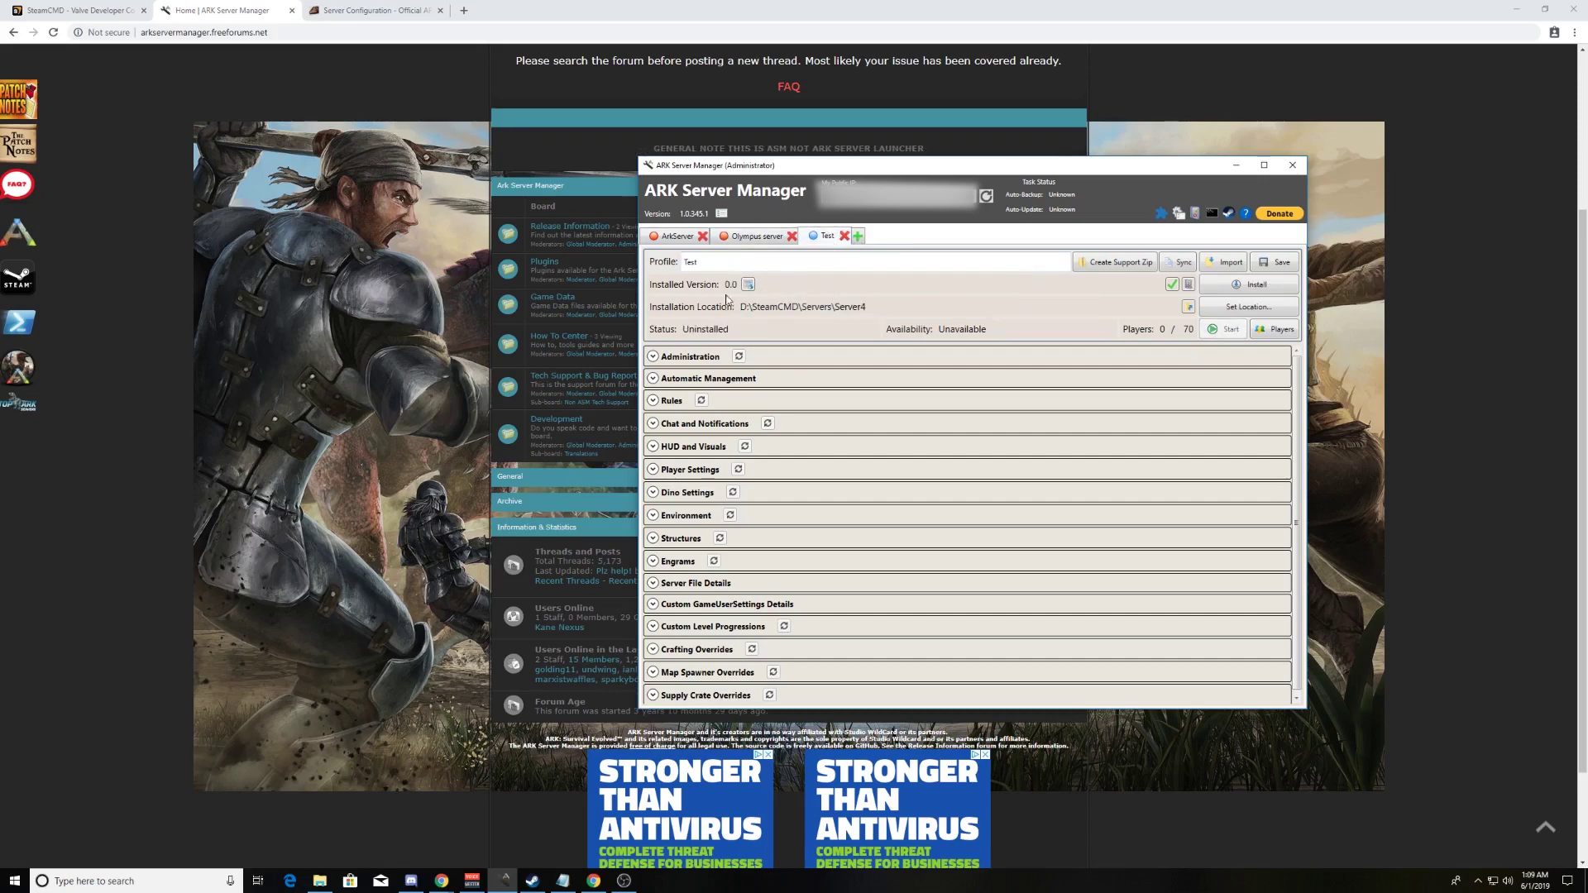
left_click(1214, 291)
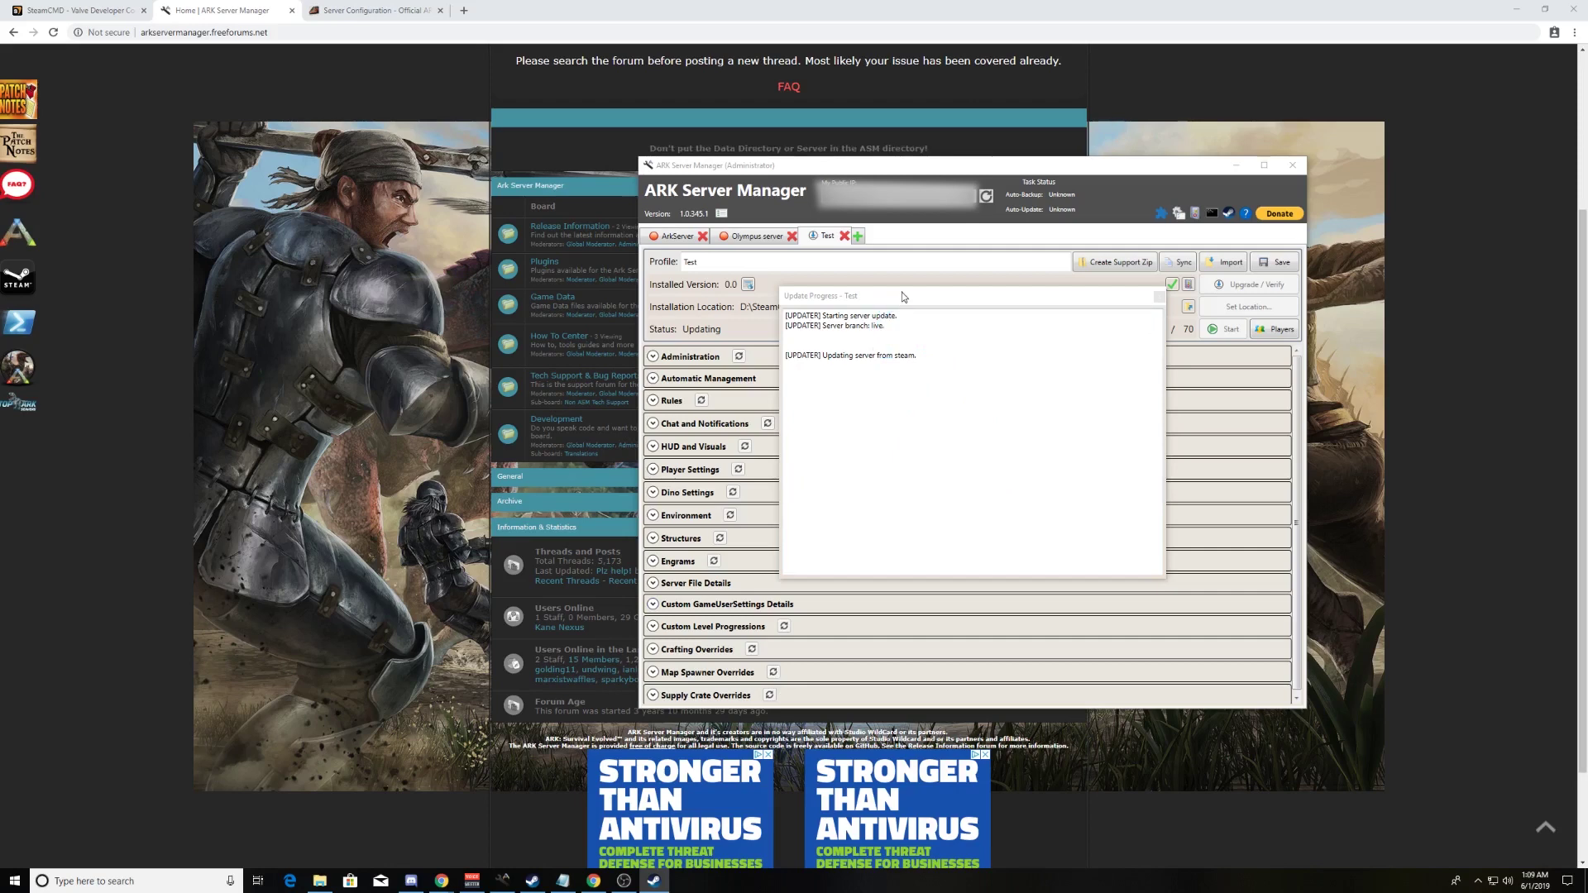
left_click(901, 301)
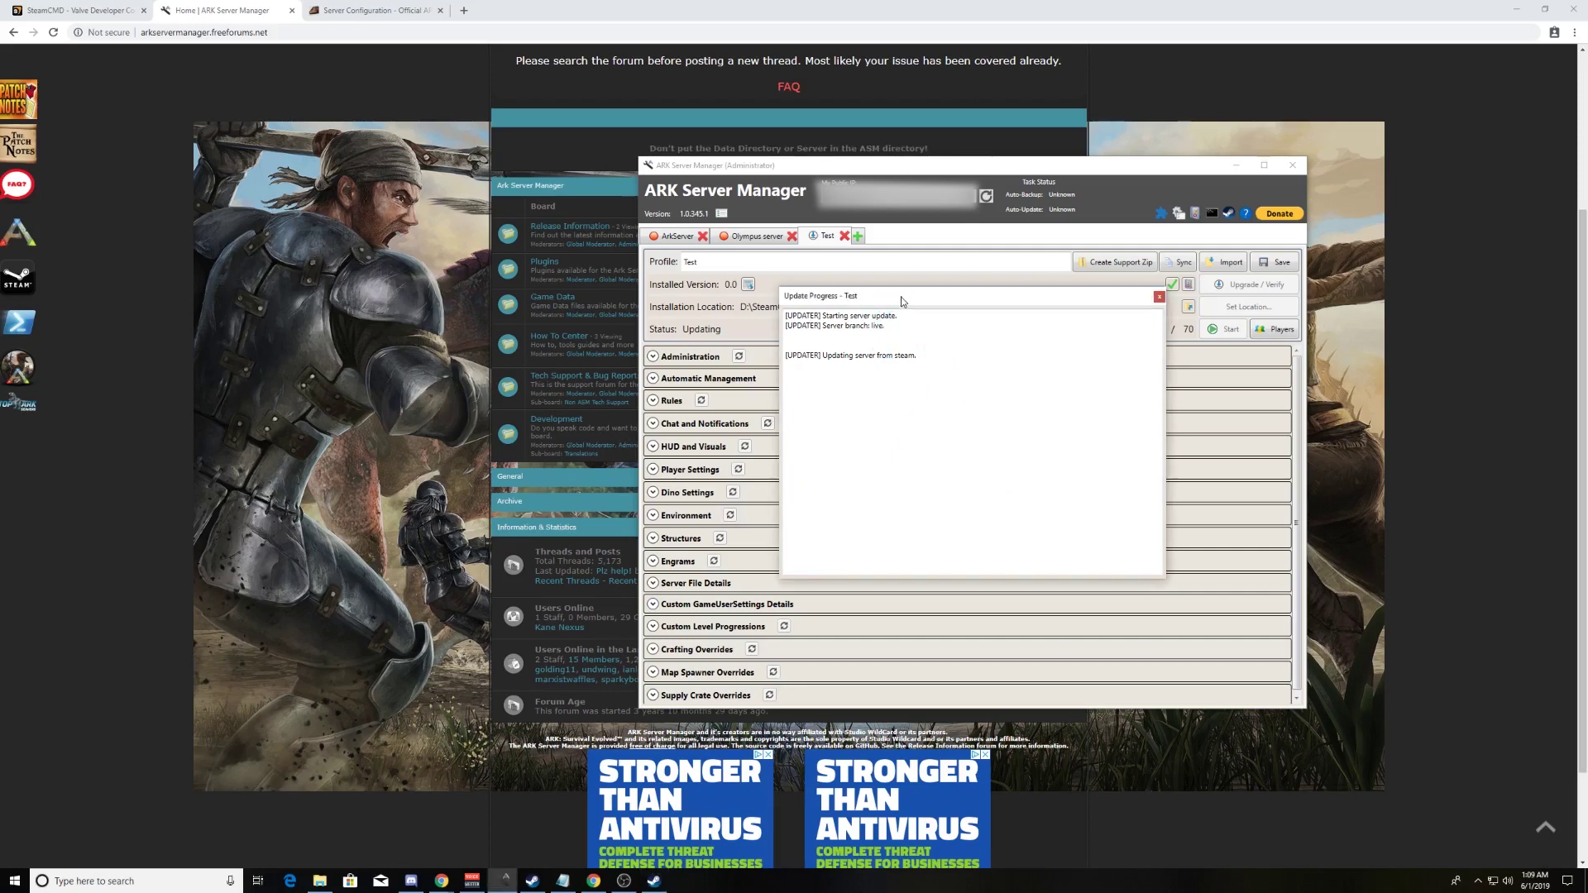
left_click(654, 881)
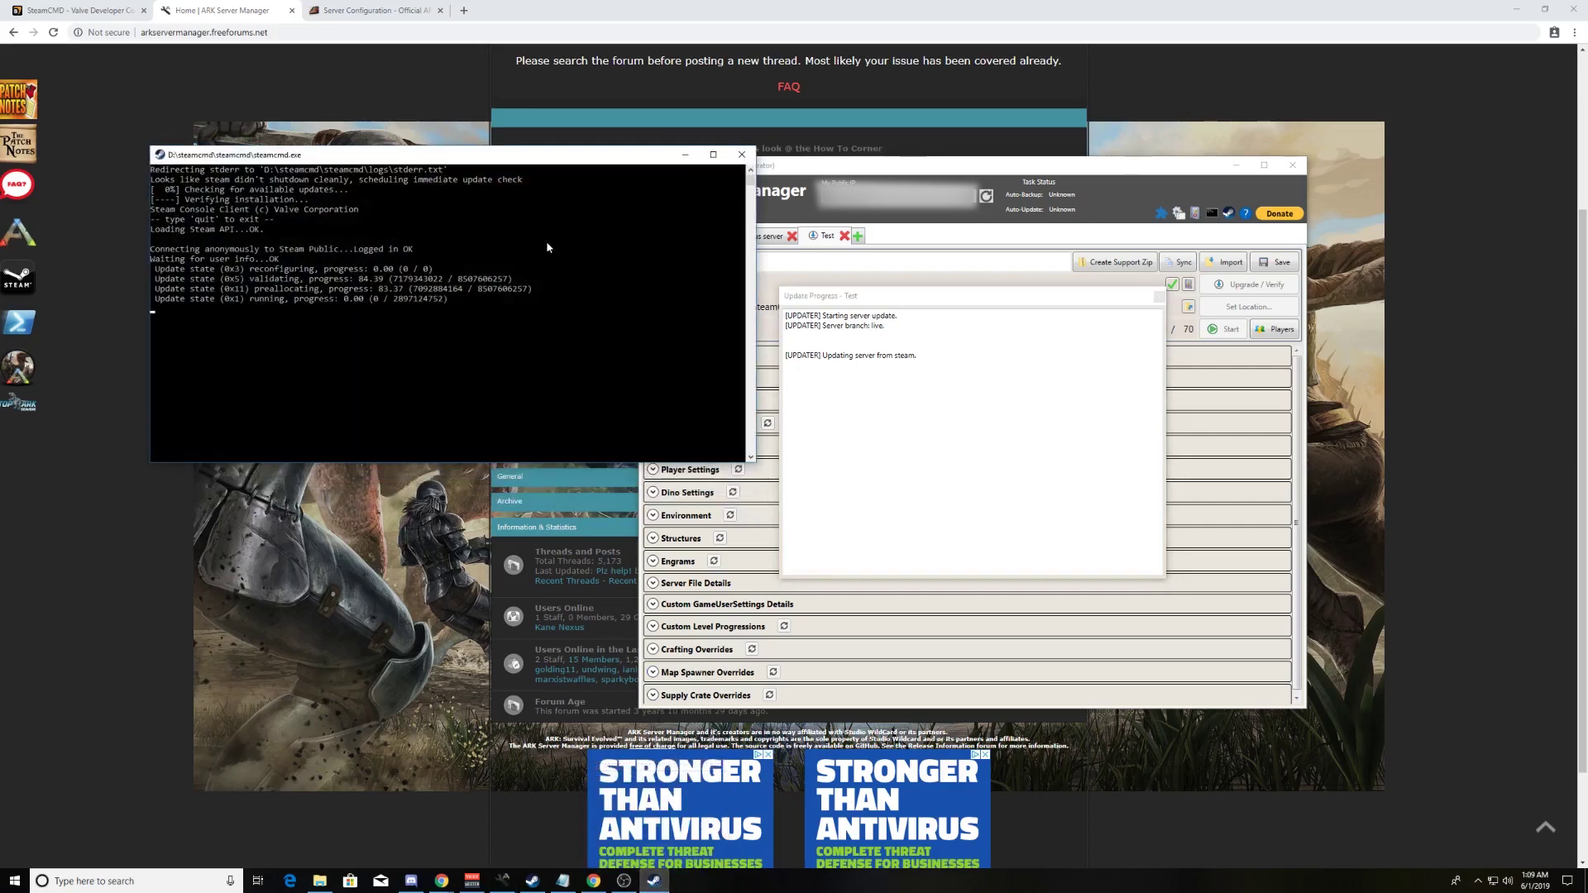
left_click_drag(537, 163, 1126, 369)
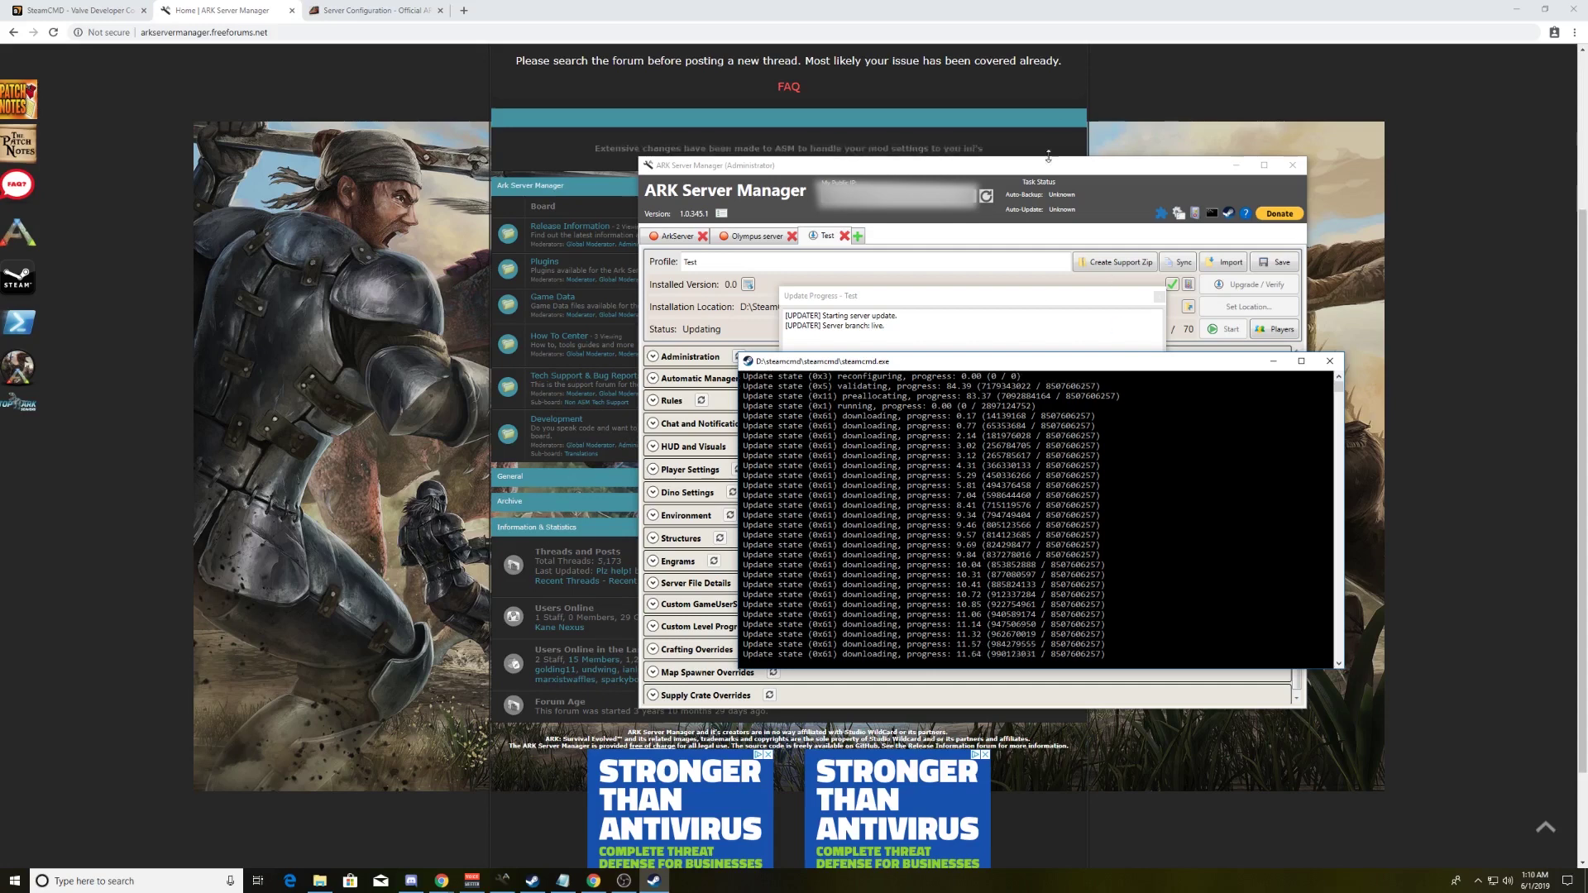
left_click(977, 263)
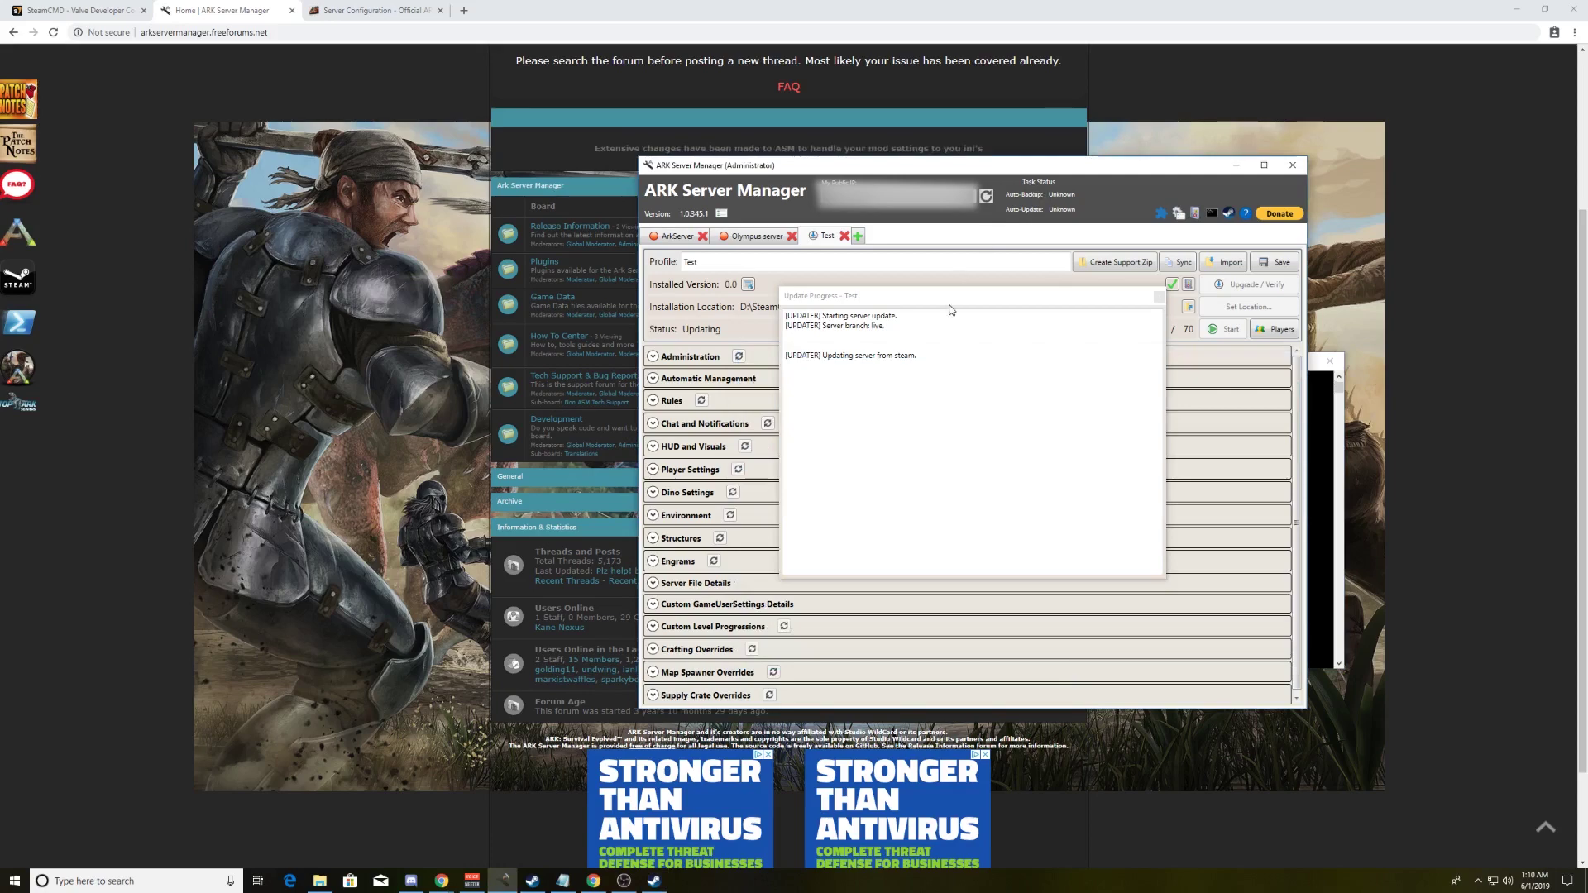
left_click_drag(1001, 298, 393, 338)
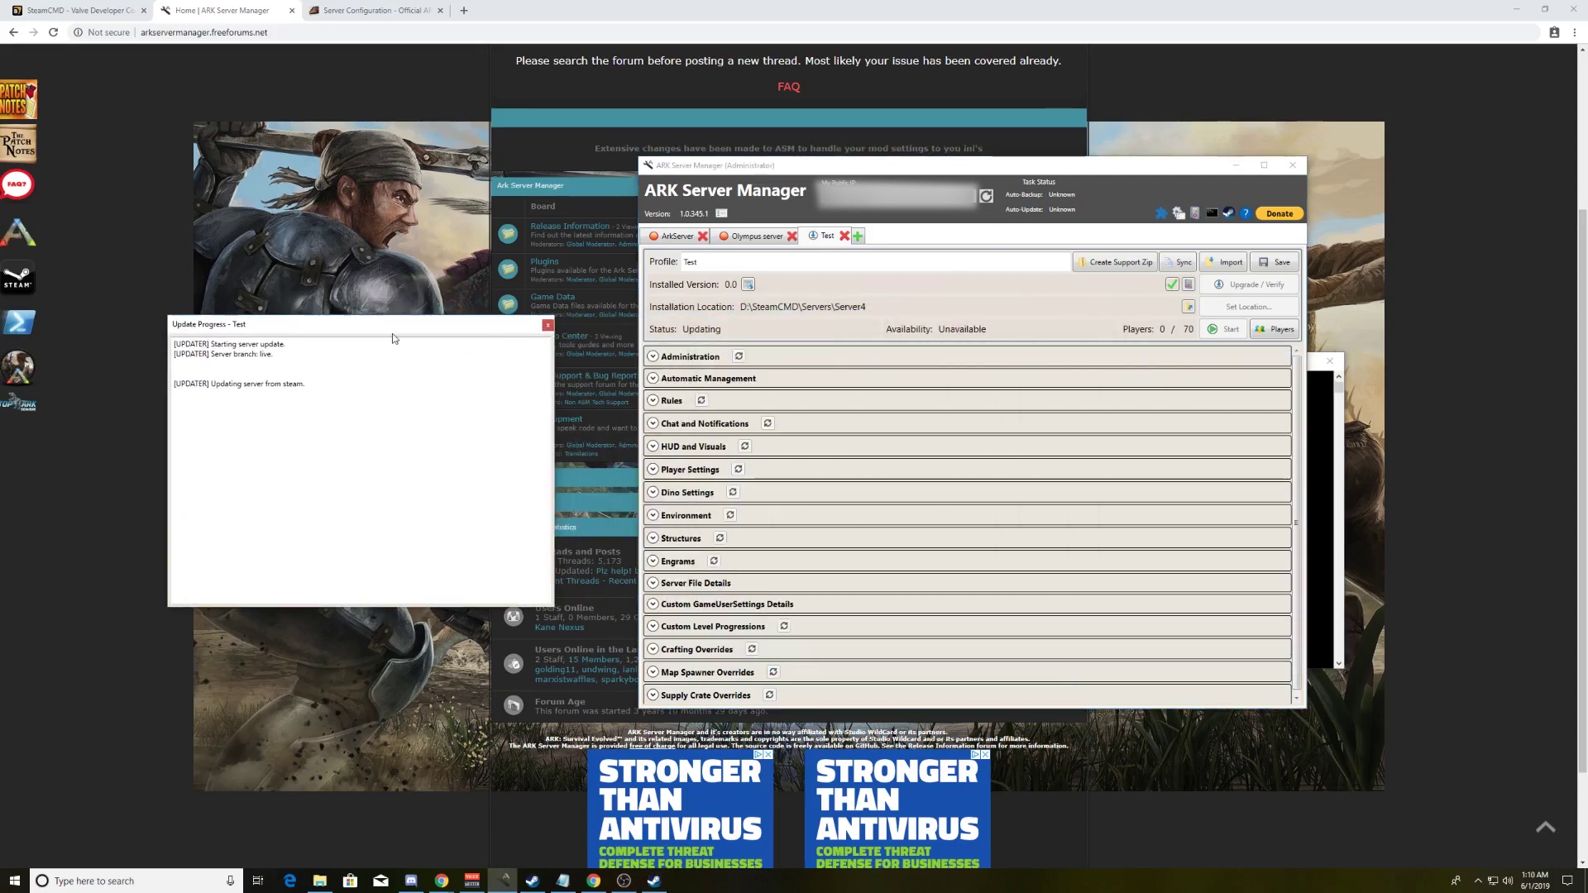
Step: Expand the Test profile's Administration settings and rearrange the console and progress windows
left_click(645, 357)
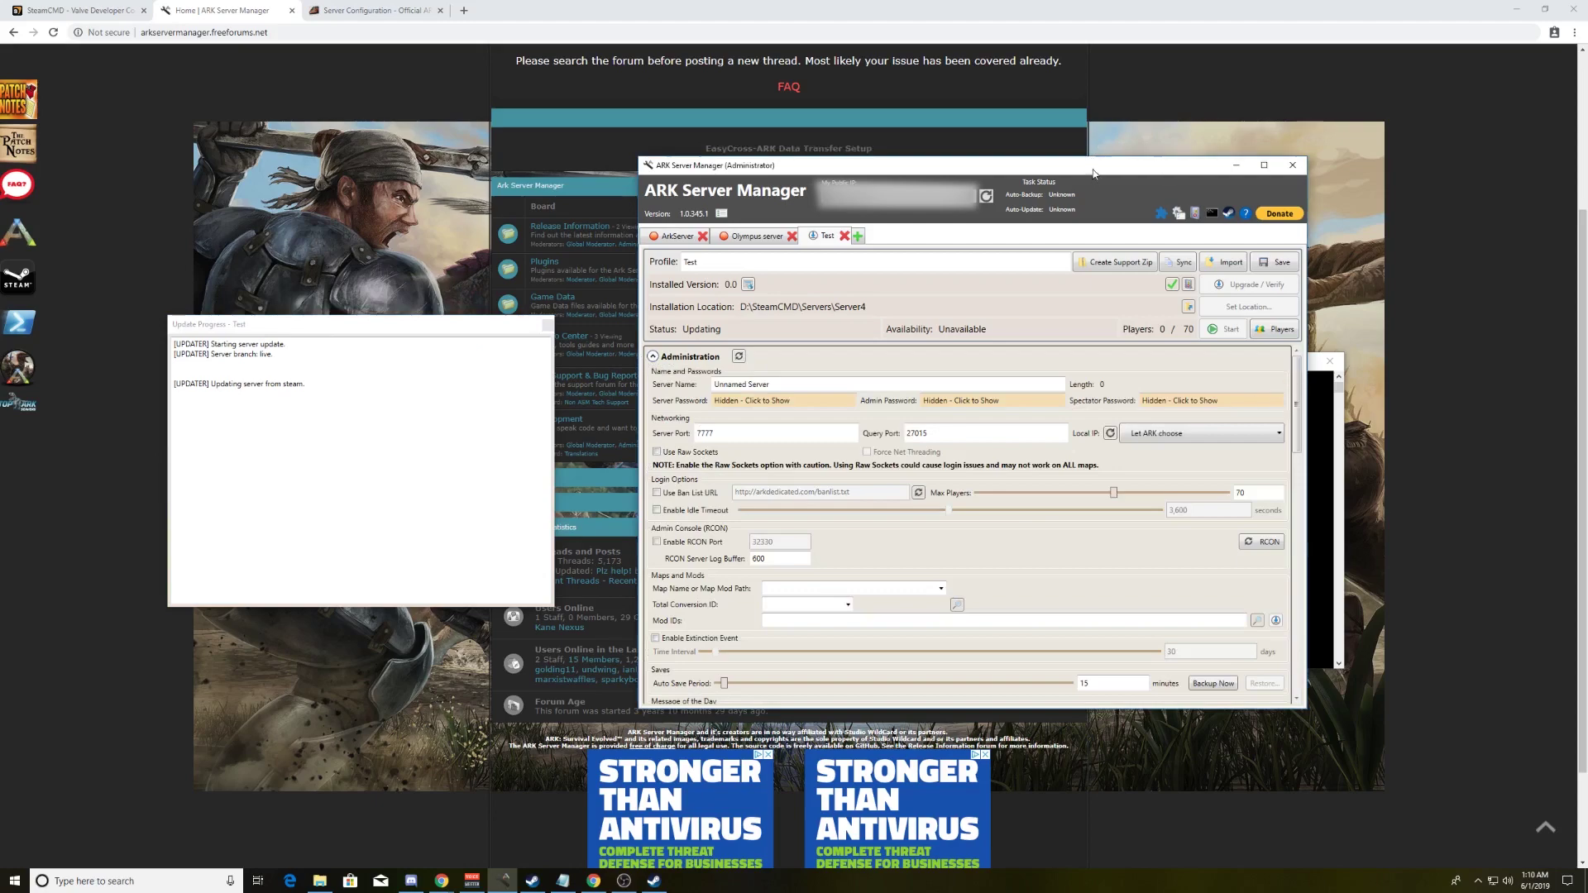
left_click_drag(1097, 161, 1145, 128)
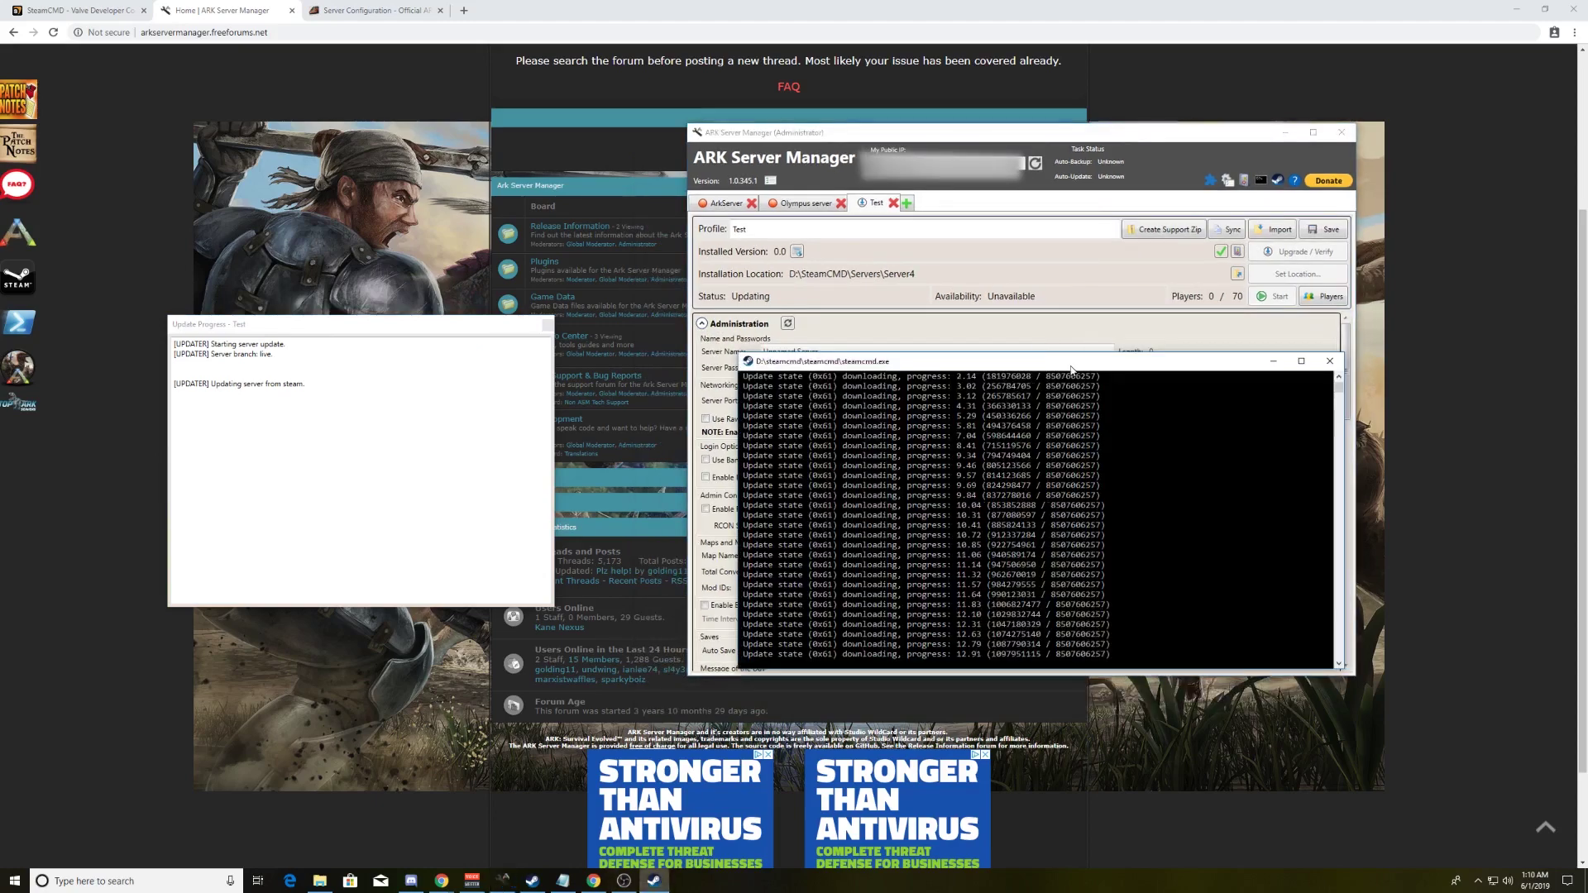
left_click_drag(1059, 363, 407, 76)
left_click(411, 489)
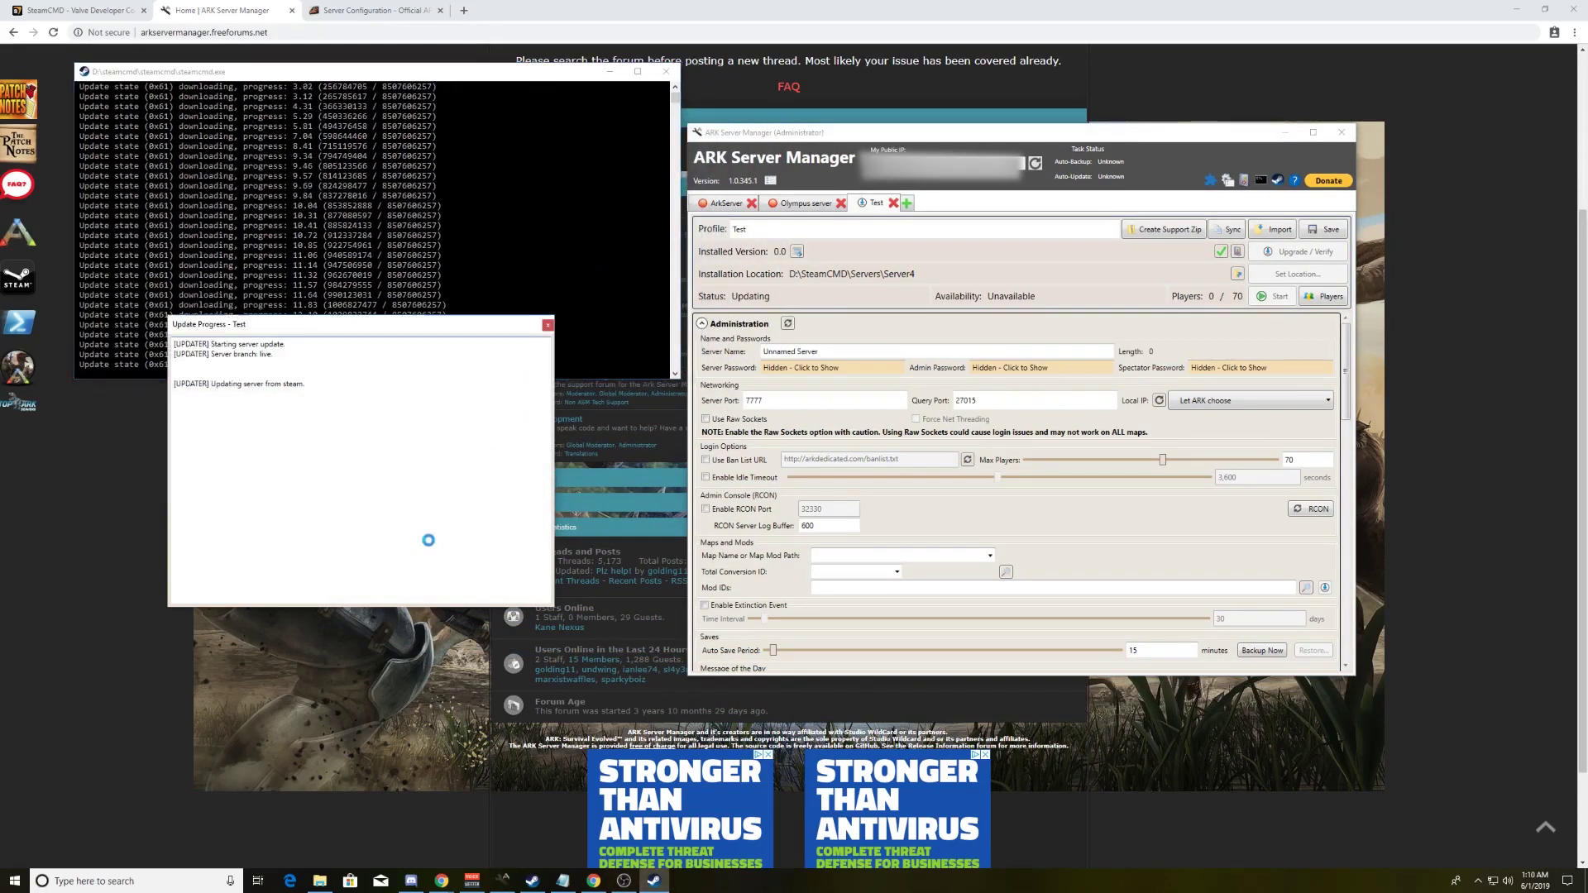
left_click_drag(405, 335, 416, 446)
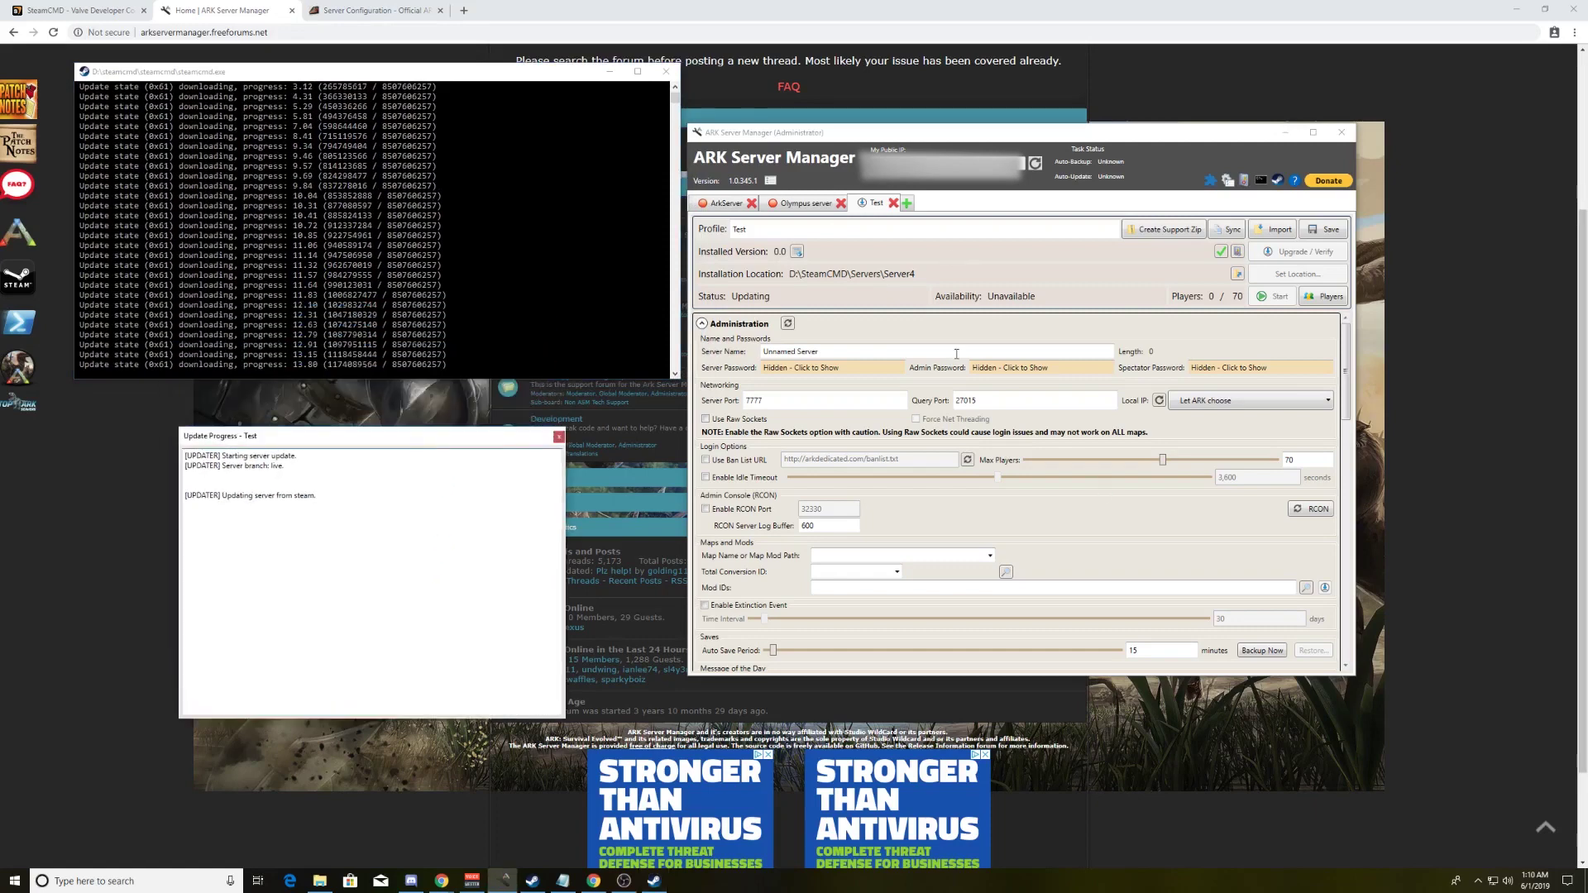
Step: Replace the default server name with KeySmash
left_click(816, 349)
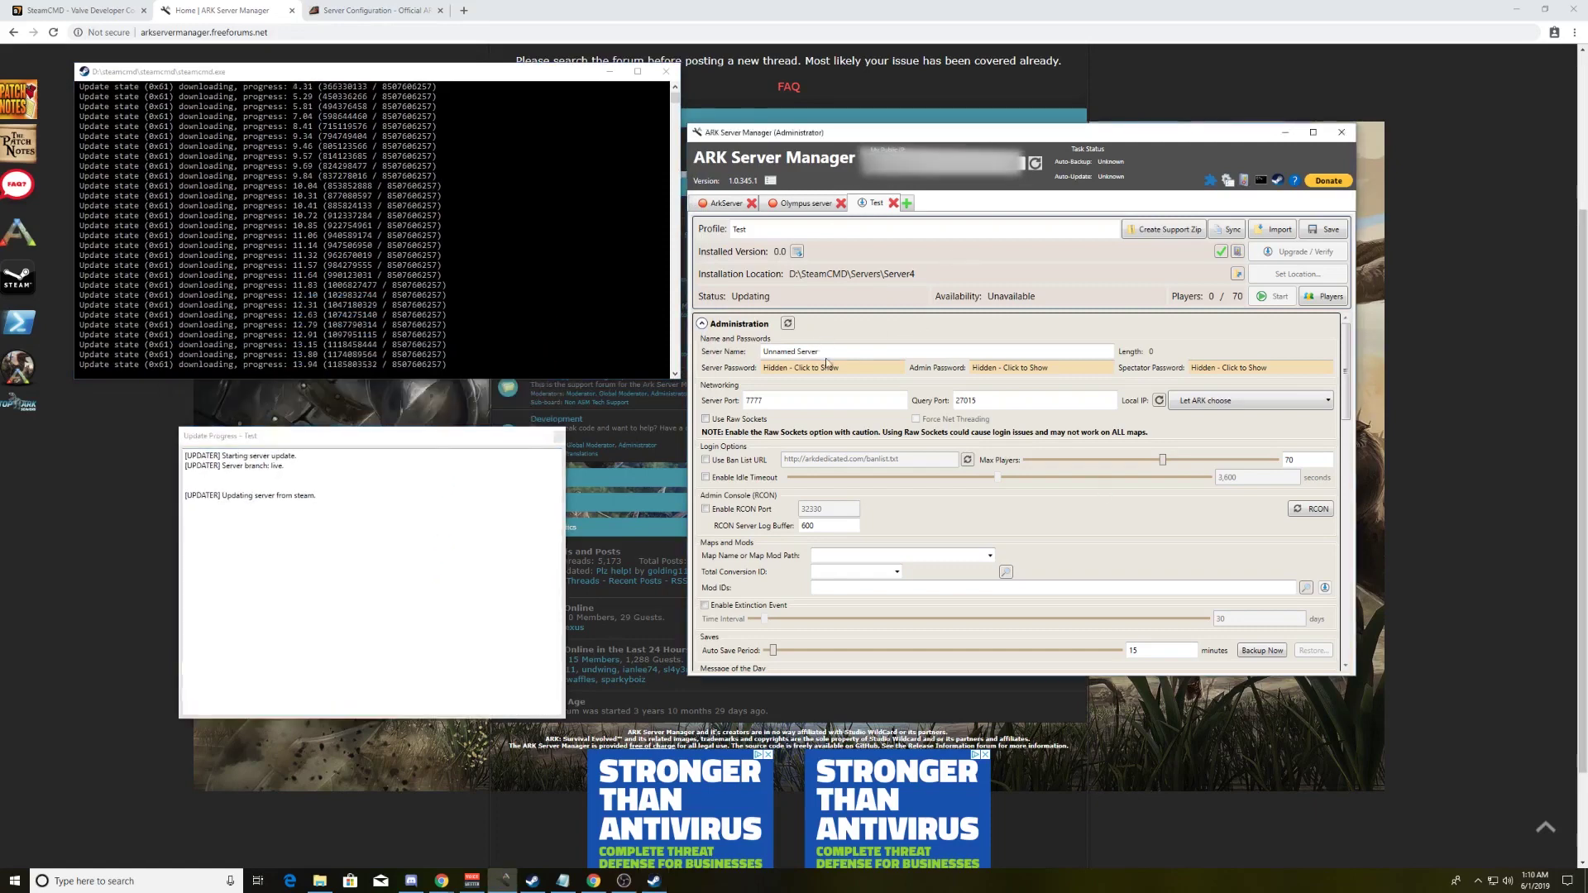
triple_click(818, 351)
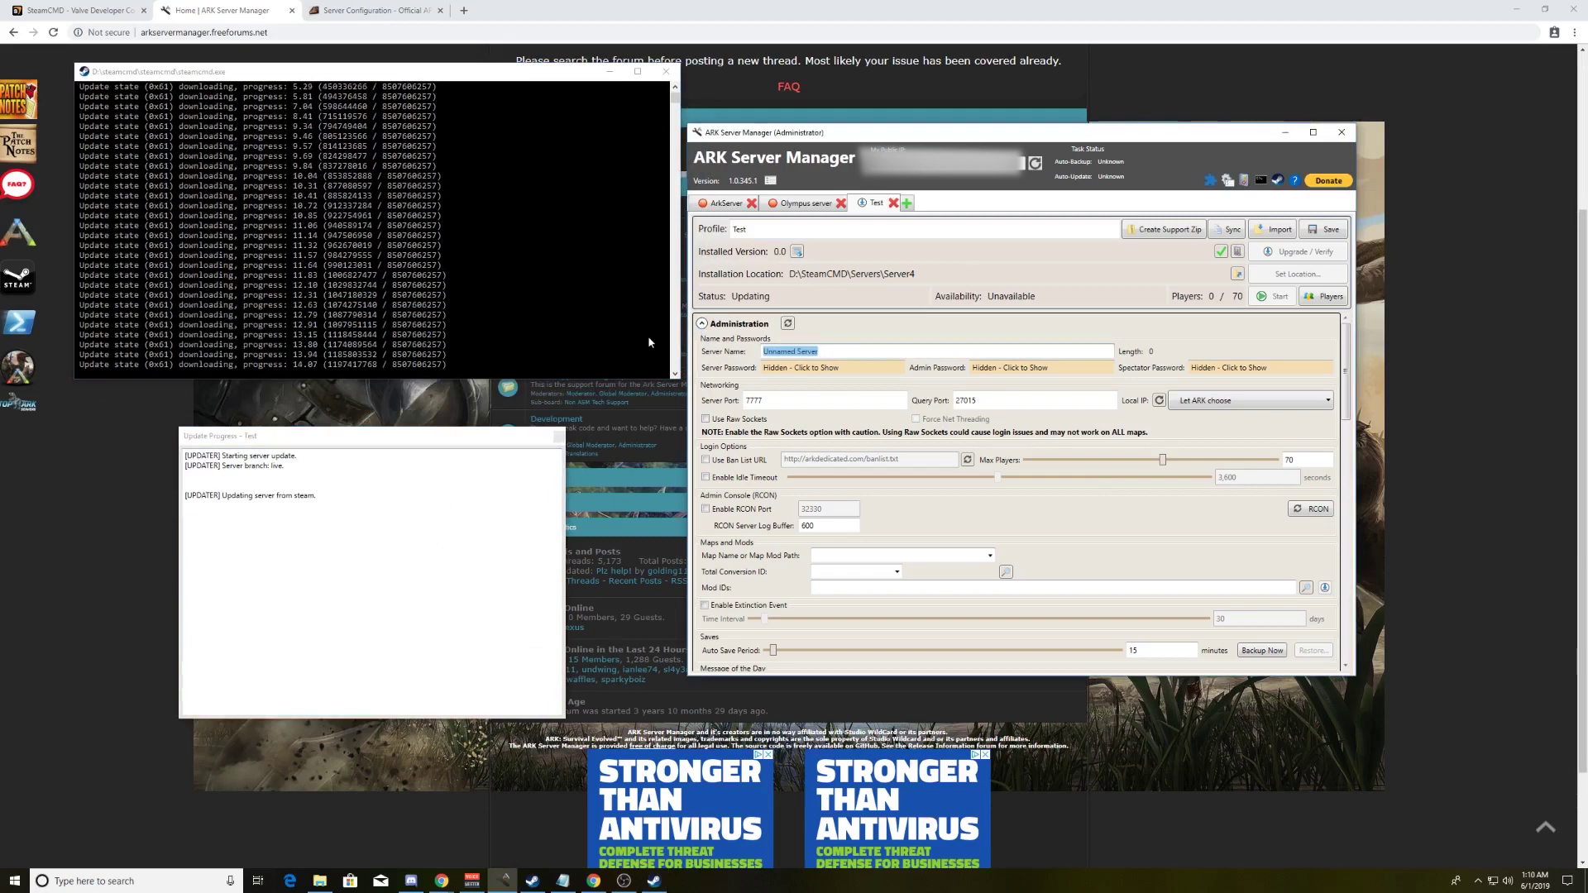
type("Ke")
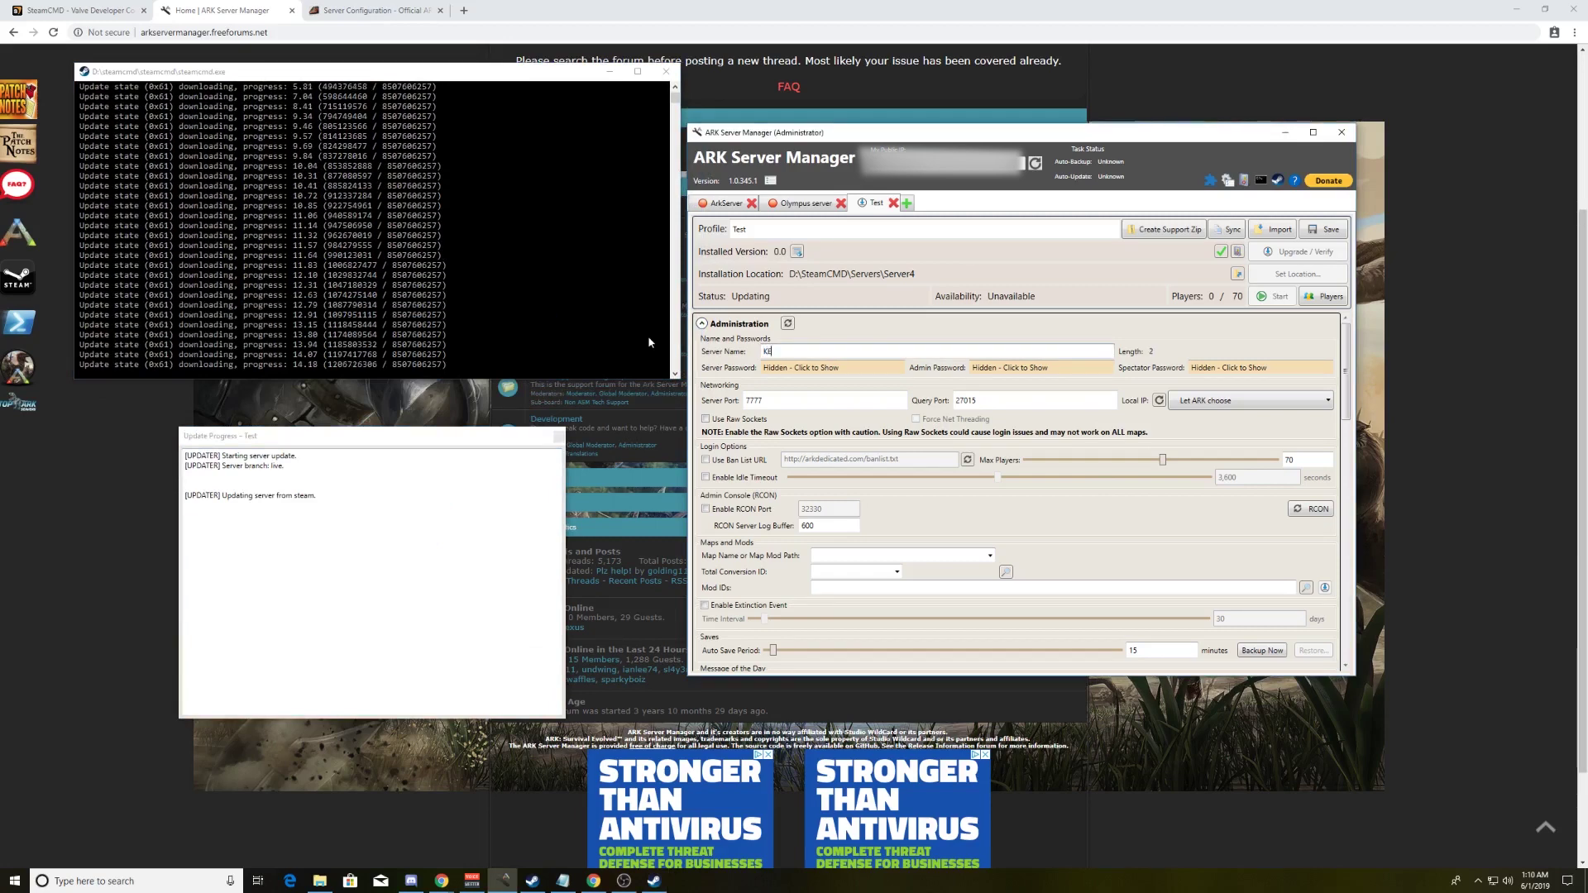
type("ySmash")
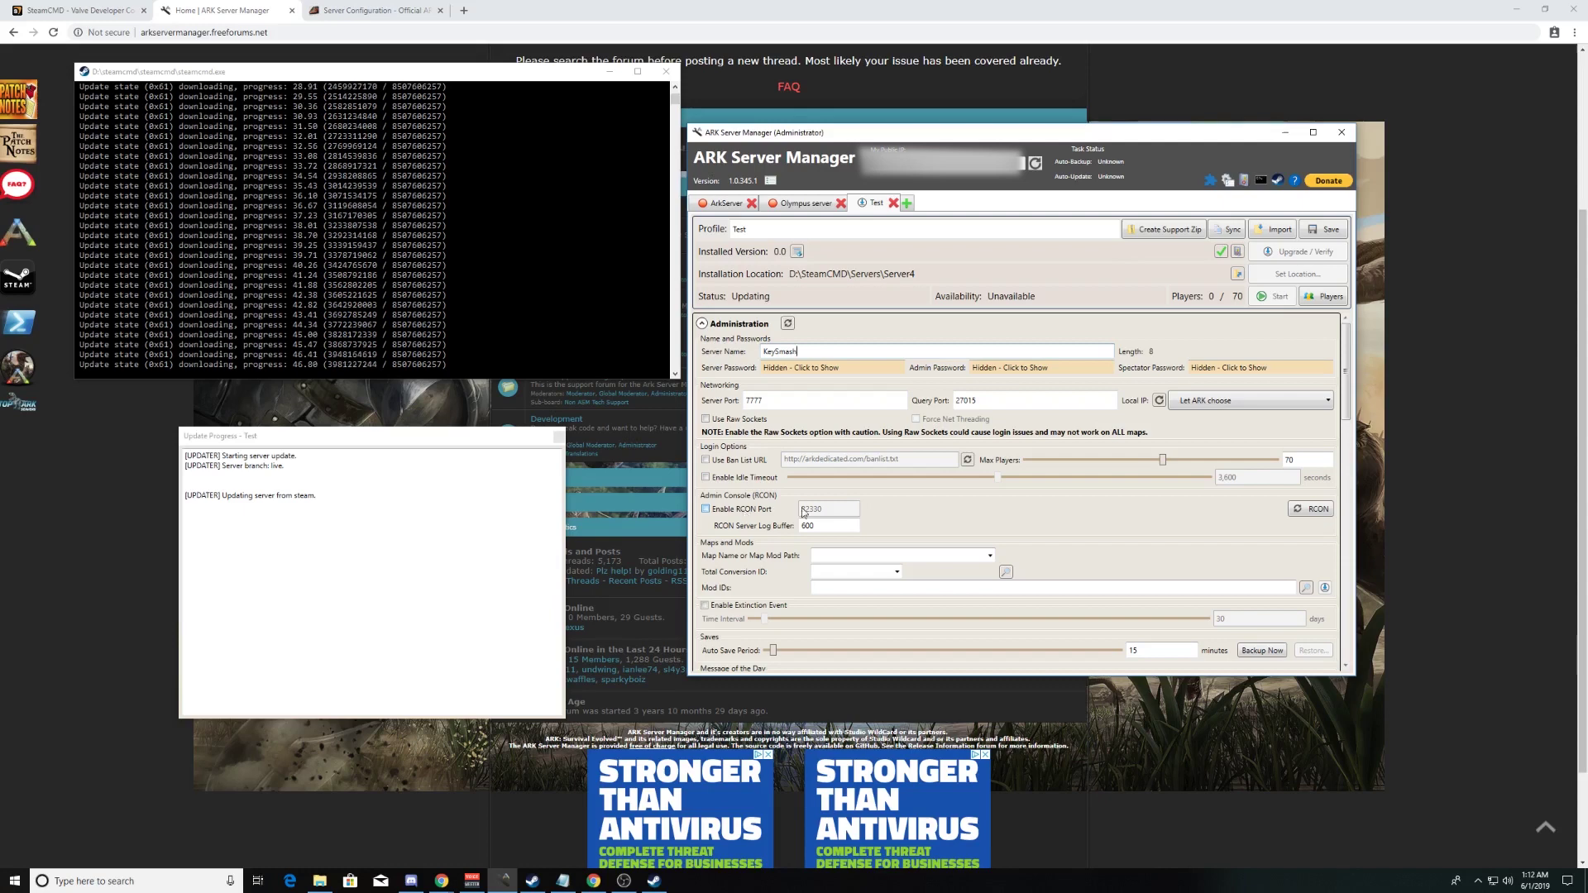
left_click(990, 556)
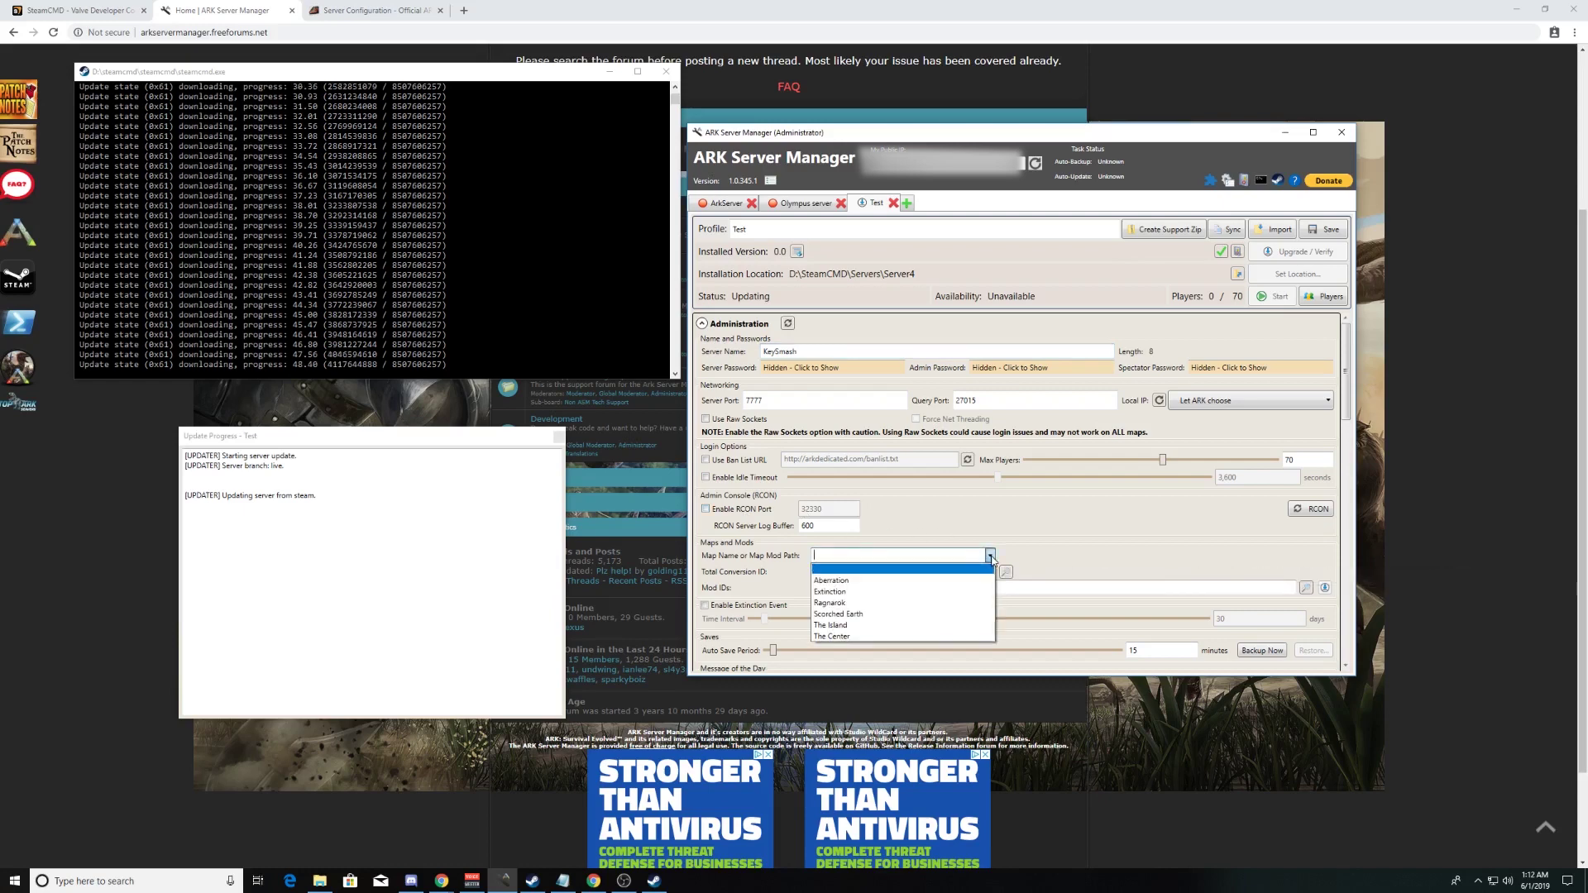
left_click(991, 556)
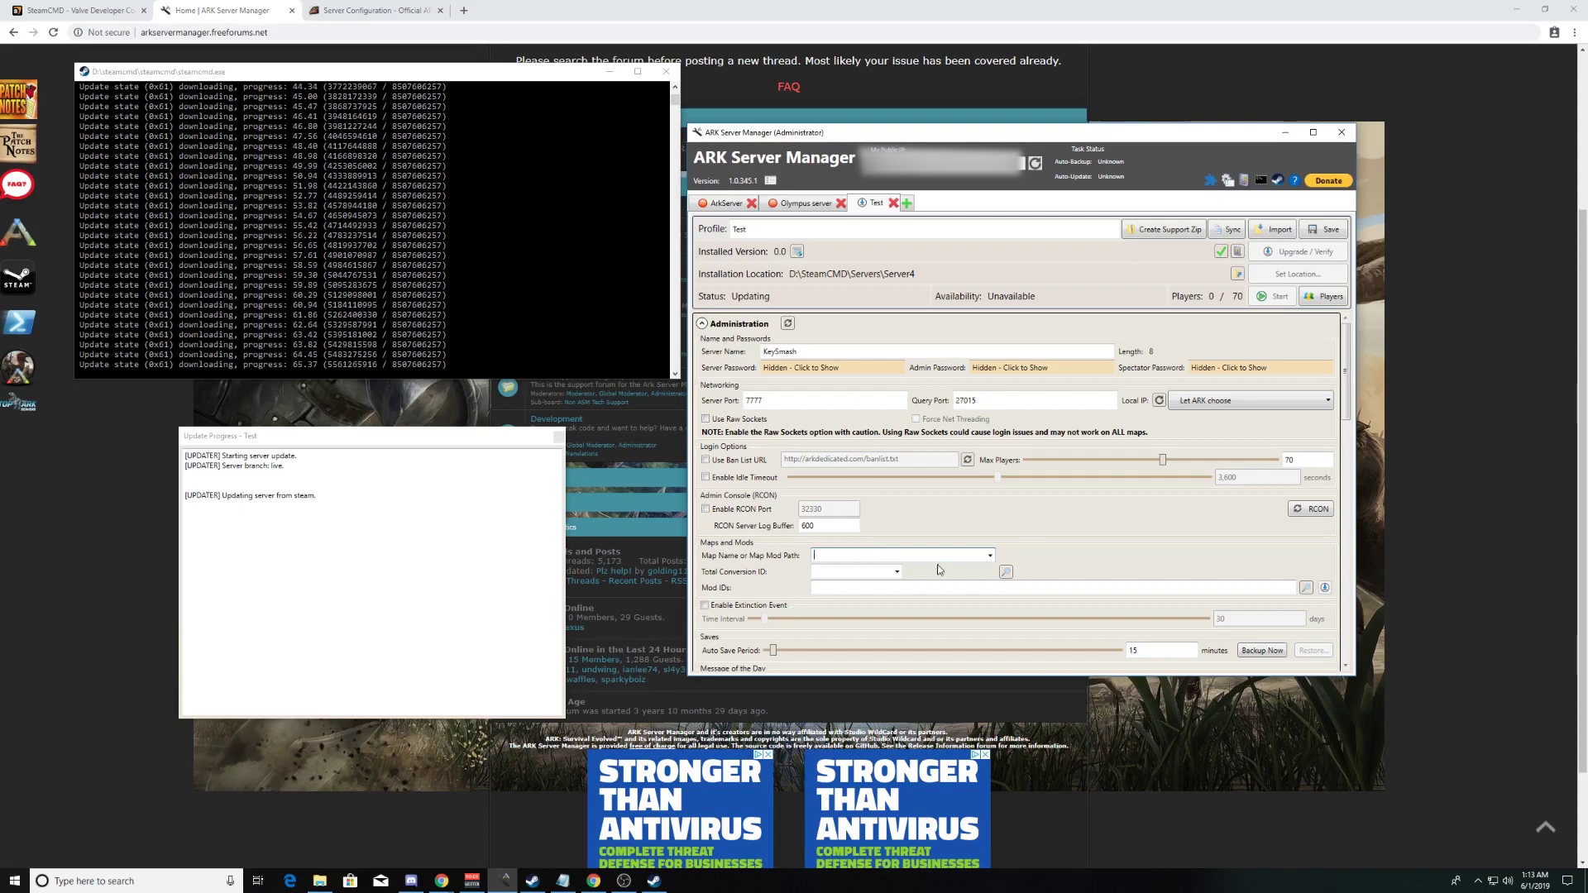
left_click(991, 556)
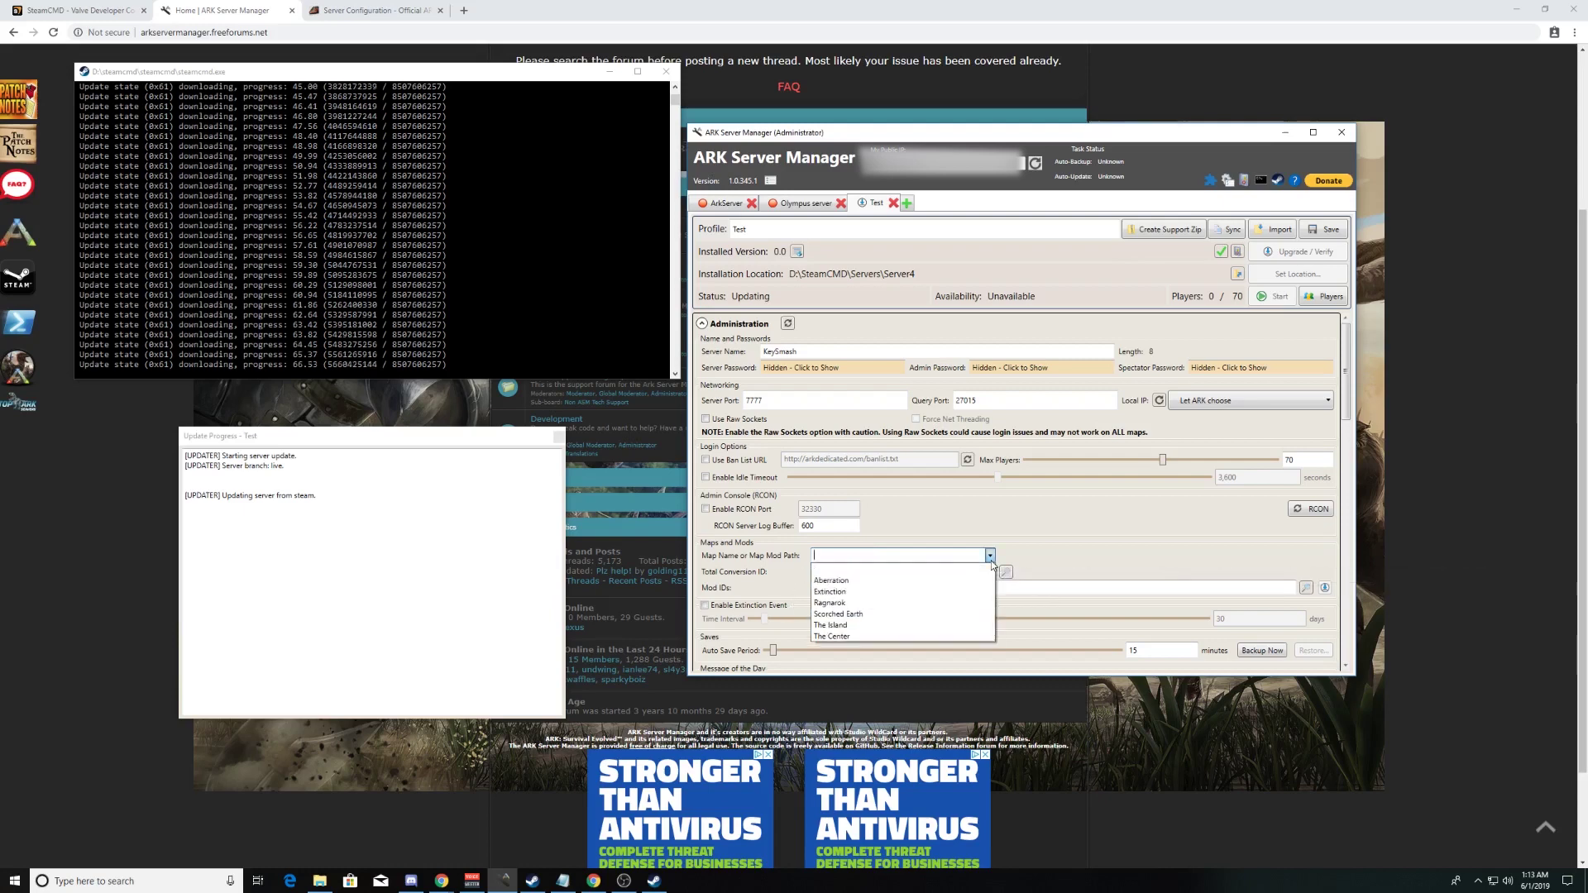
left_click(905, 627)
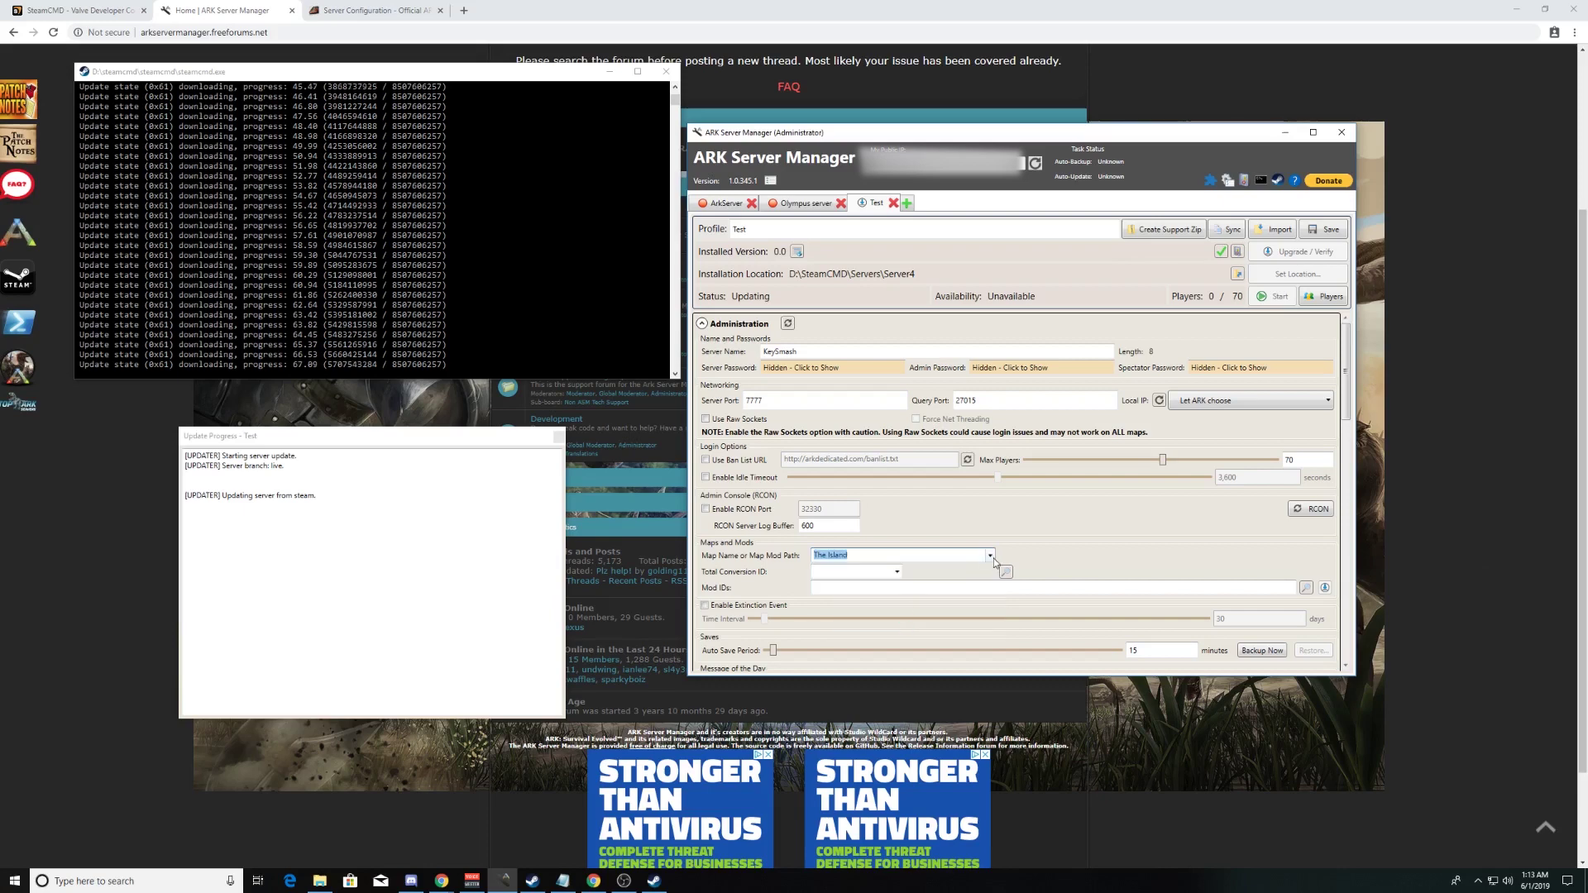
left_click(991, 557)
left_click(885, 603)
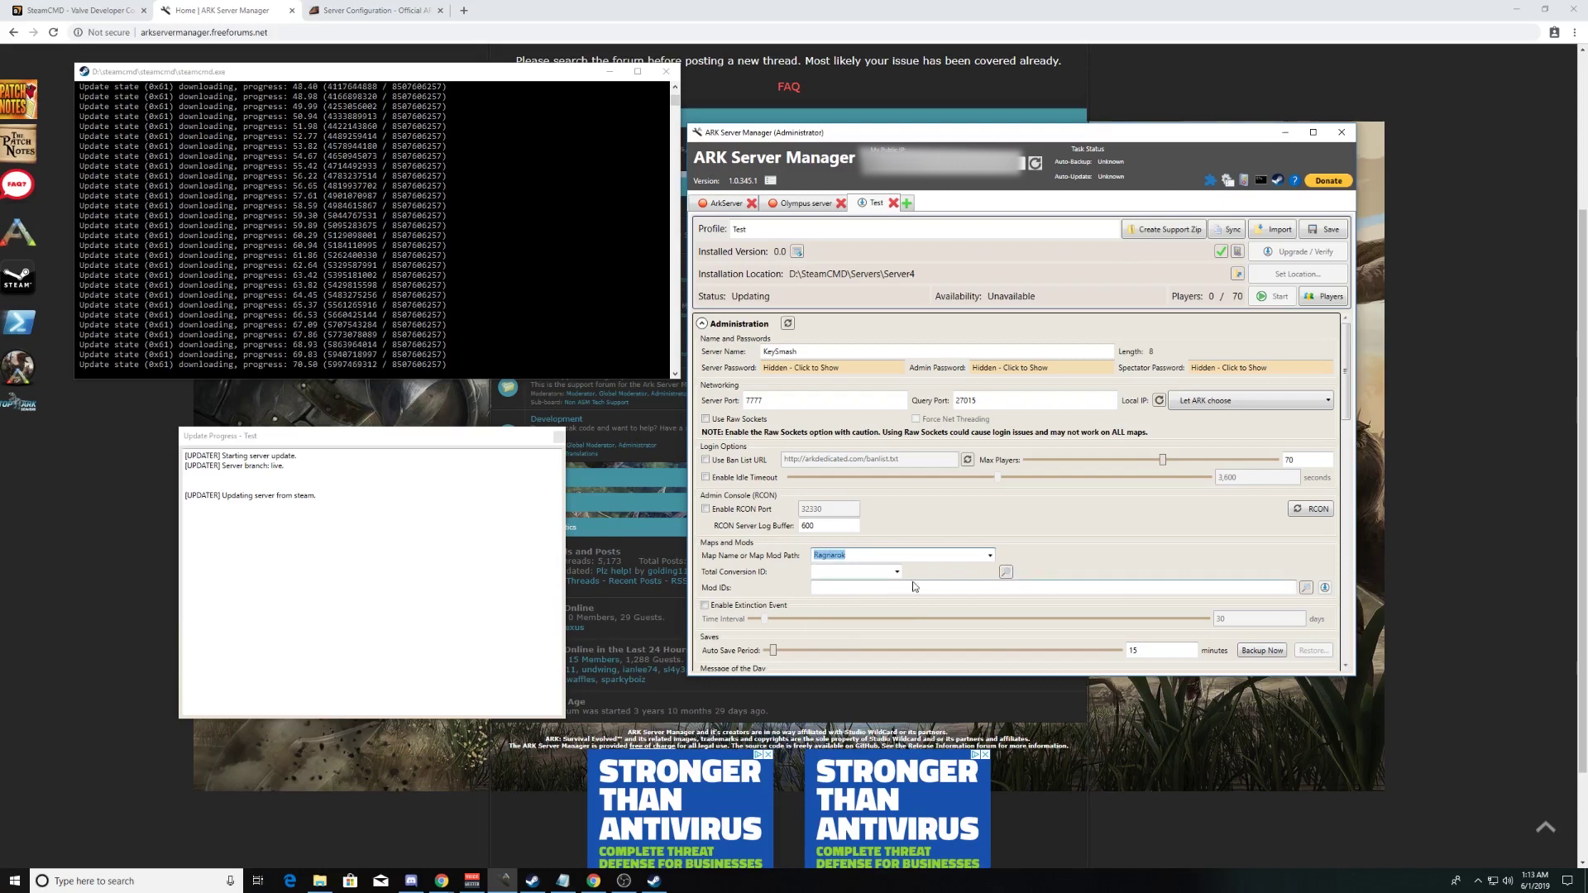
left_click(906, 588)
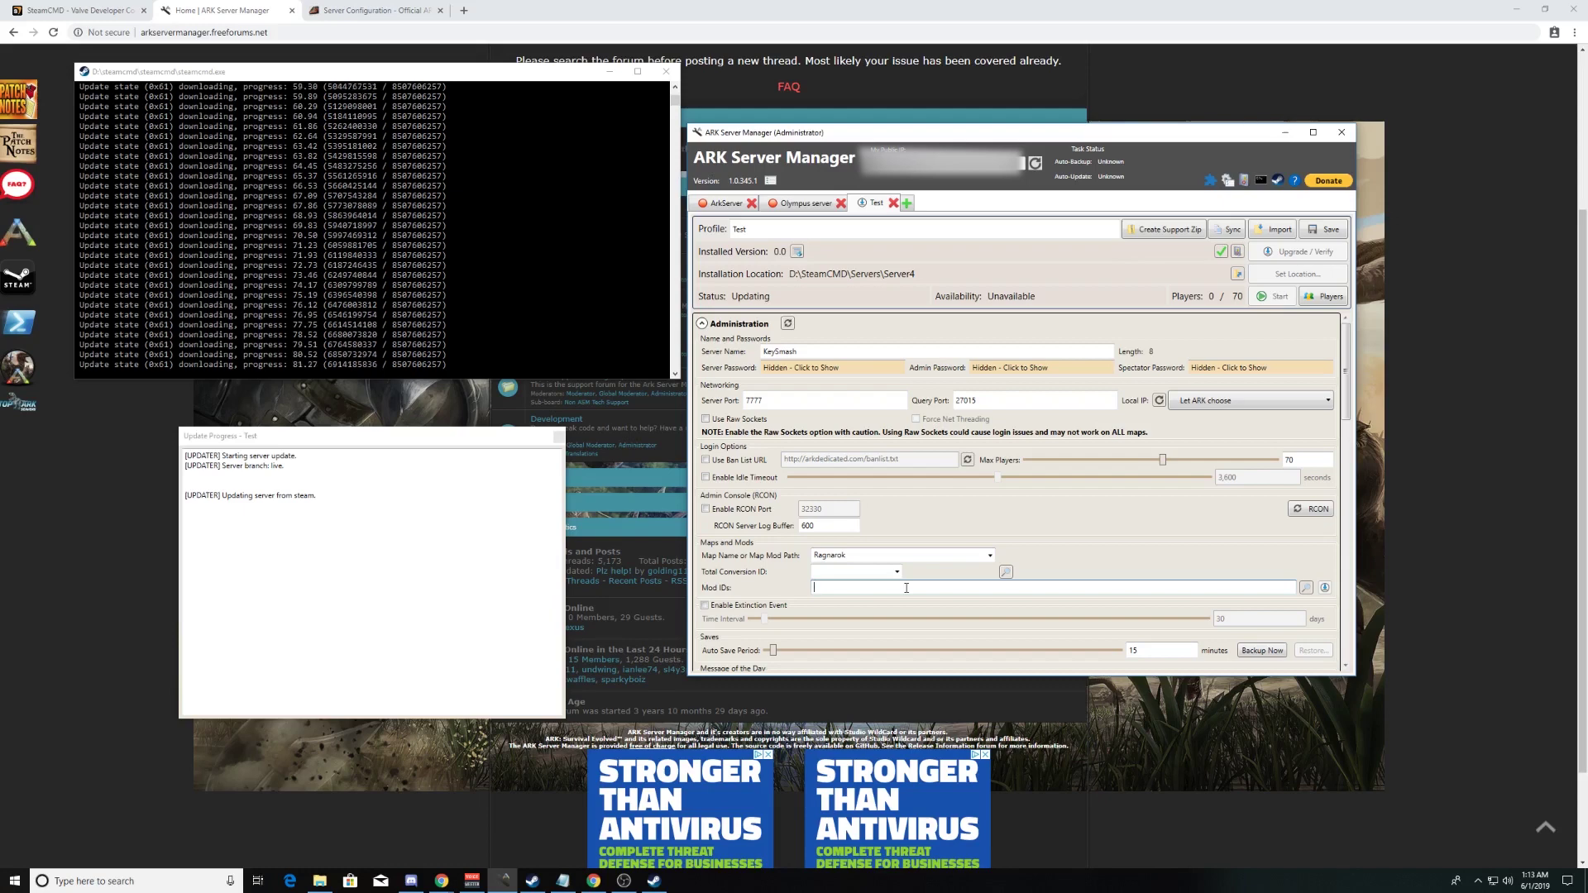
scroll(906, 588, "down", 6)
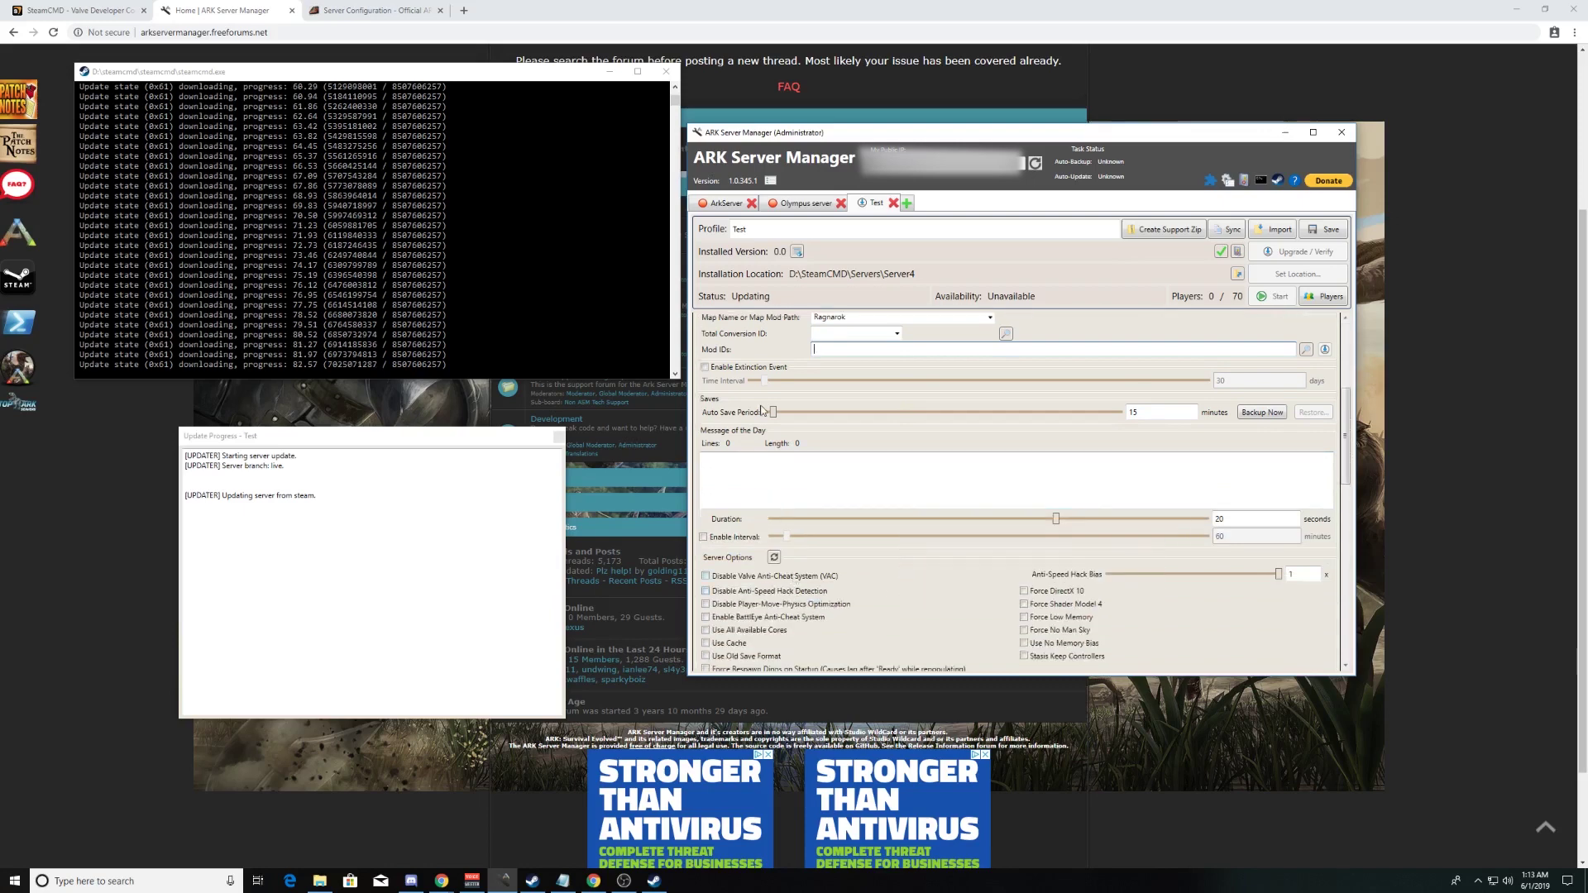
scroll(933, 407, "down", 3)
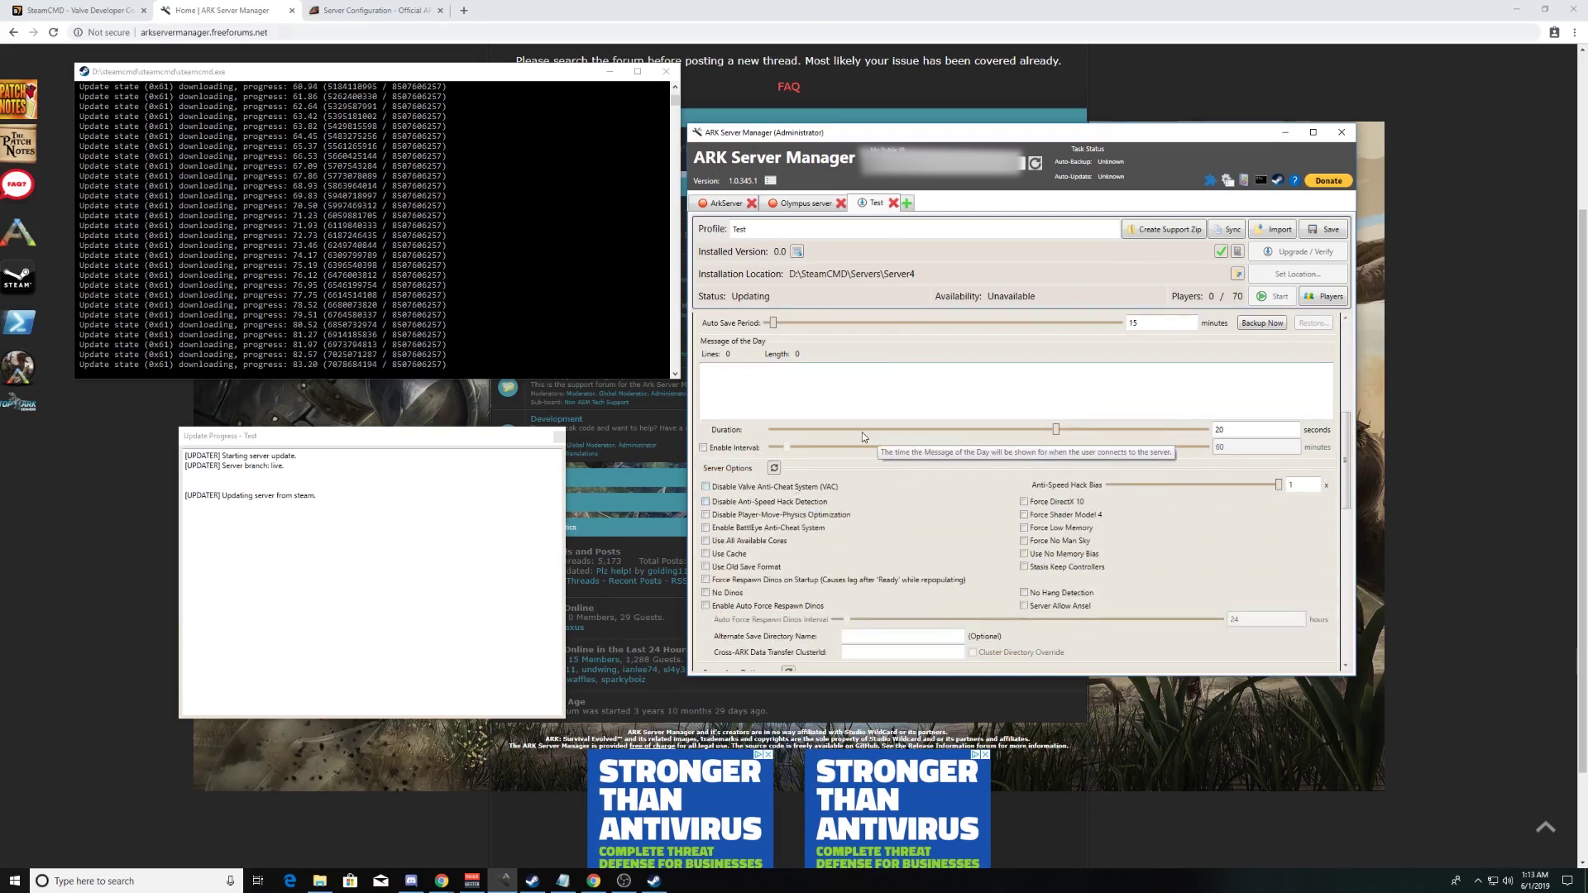
scroll(1021, 492, "down", 1)
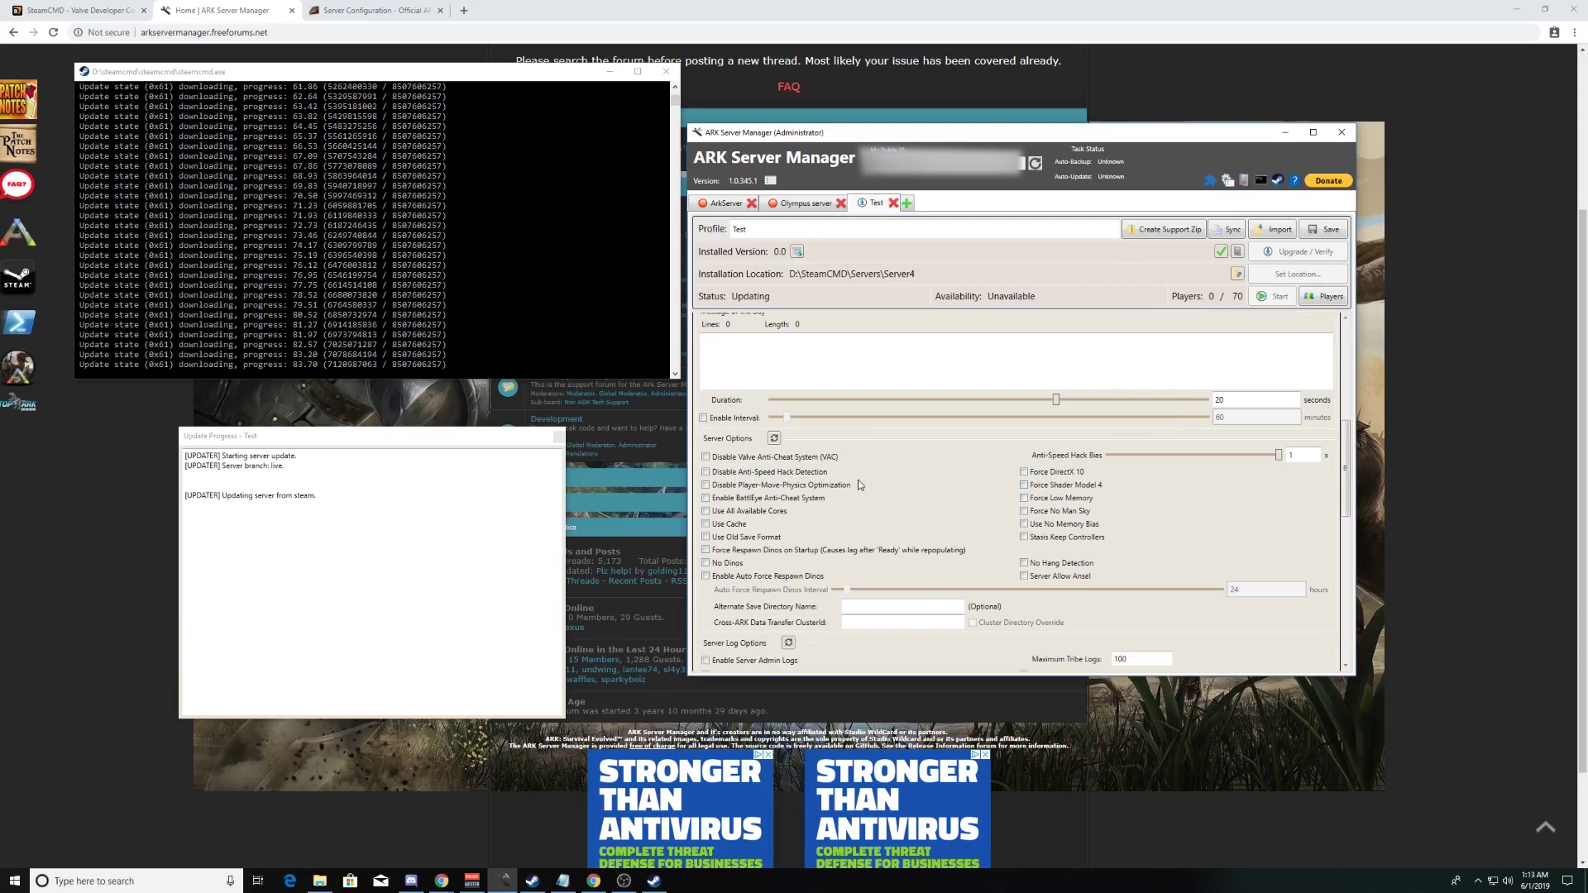
scroll(923, 553, "down", 5)
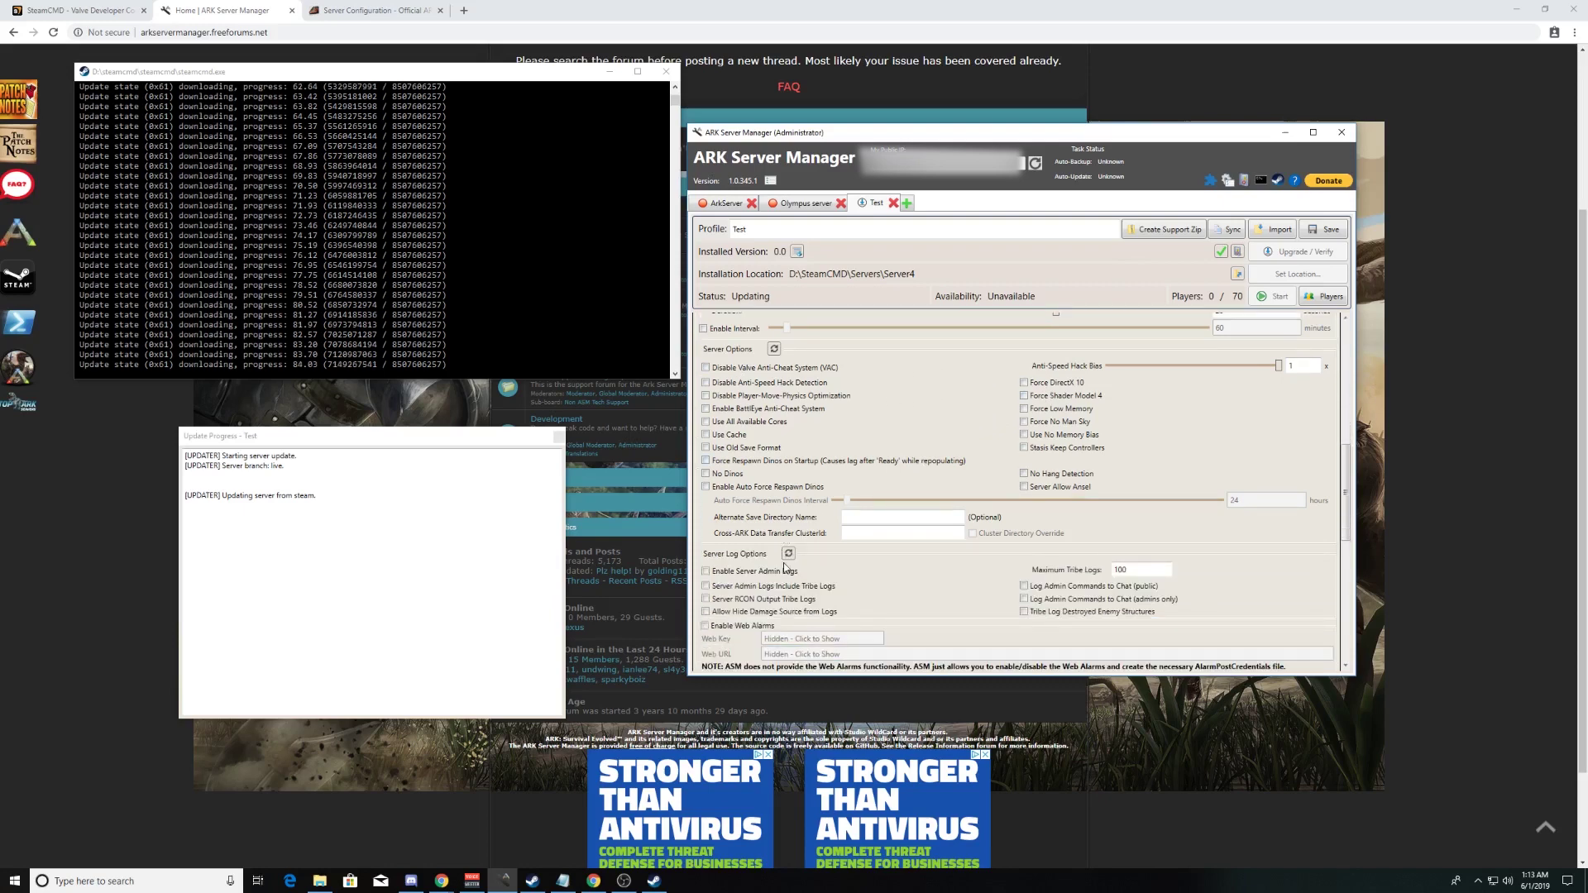
scroll(786, 563, "down", 4)
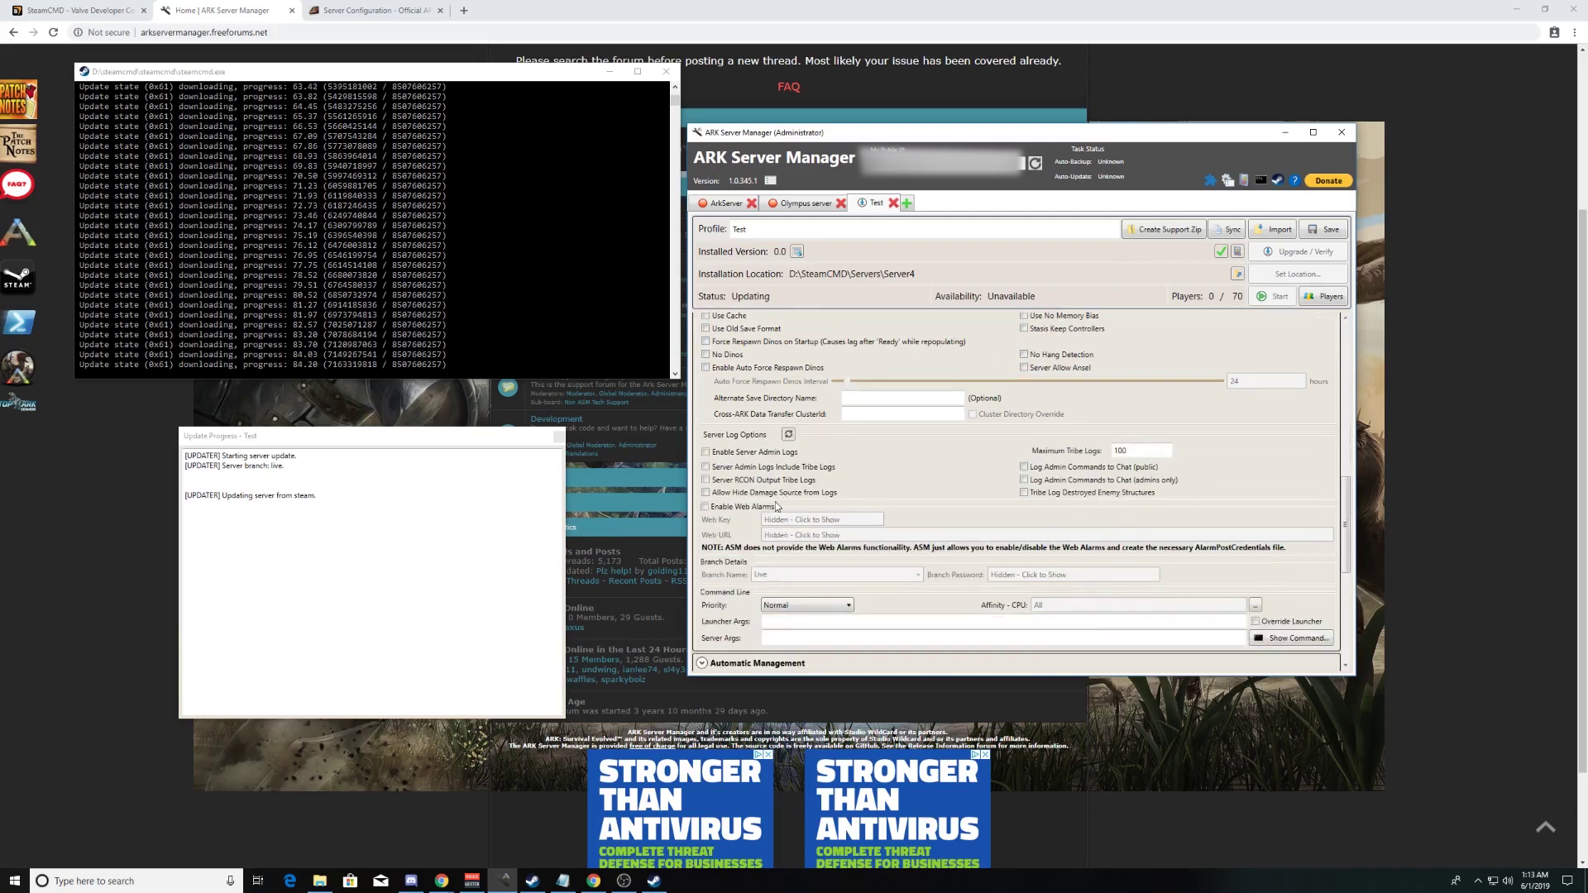
scroll(778, 506, "up", 12)
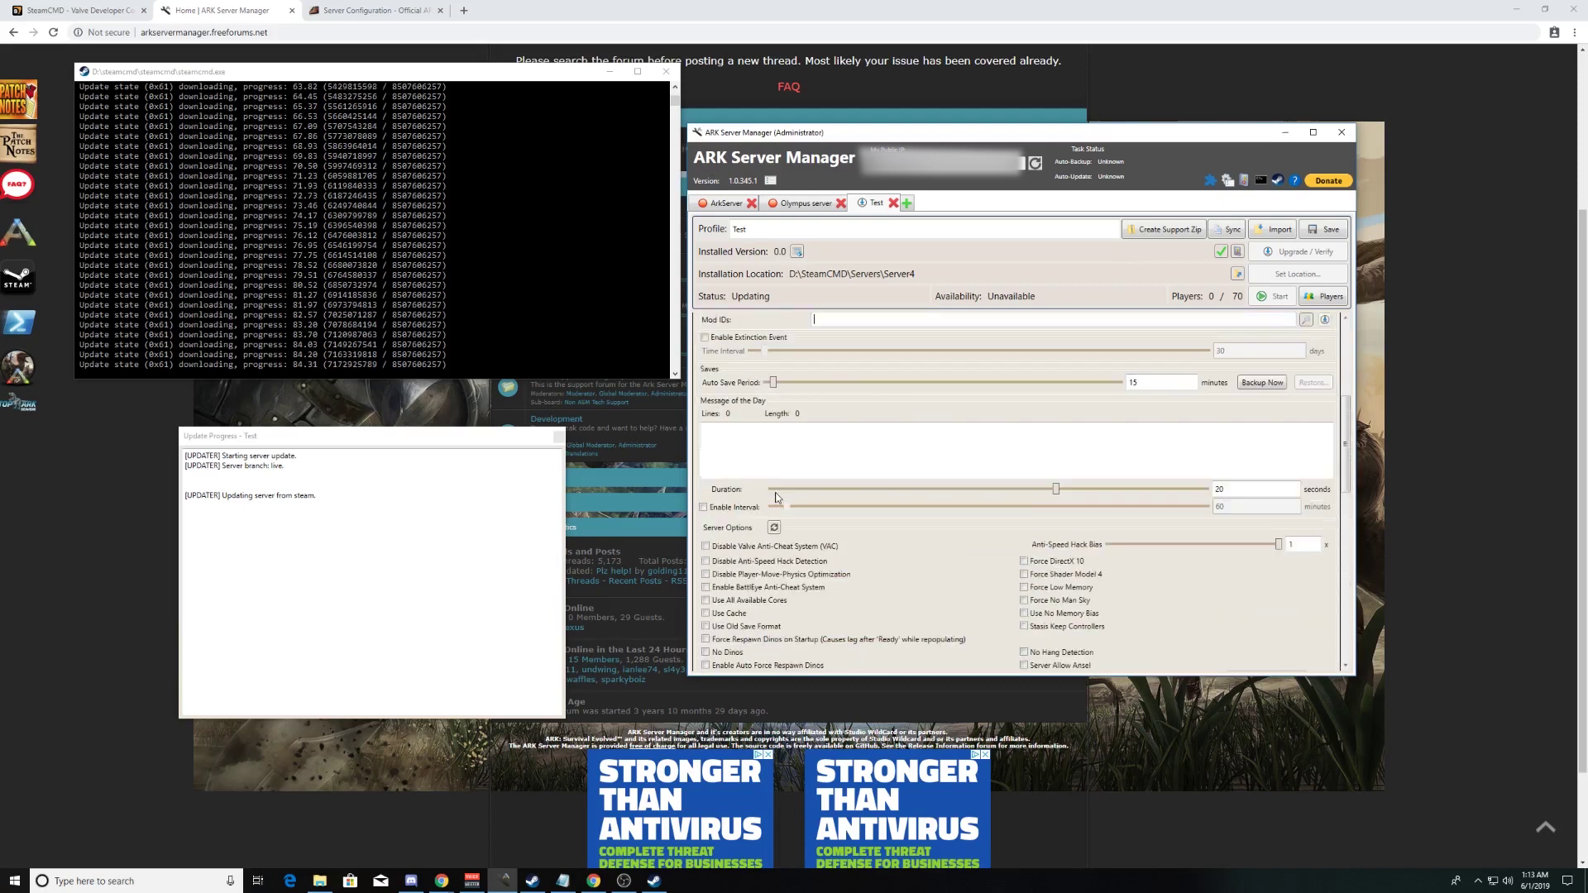
scroll(778, 498, "up", 5)
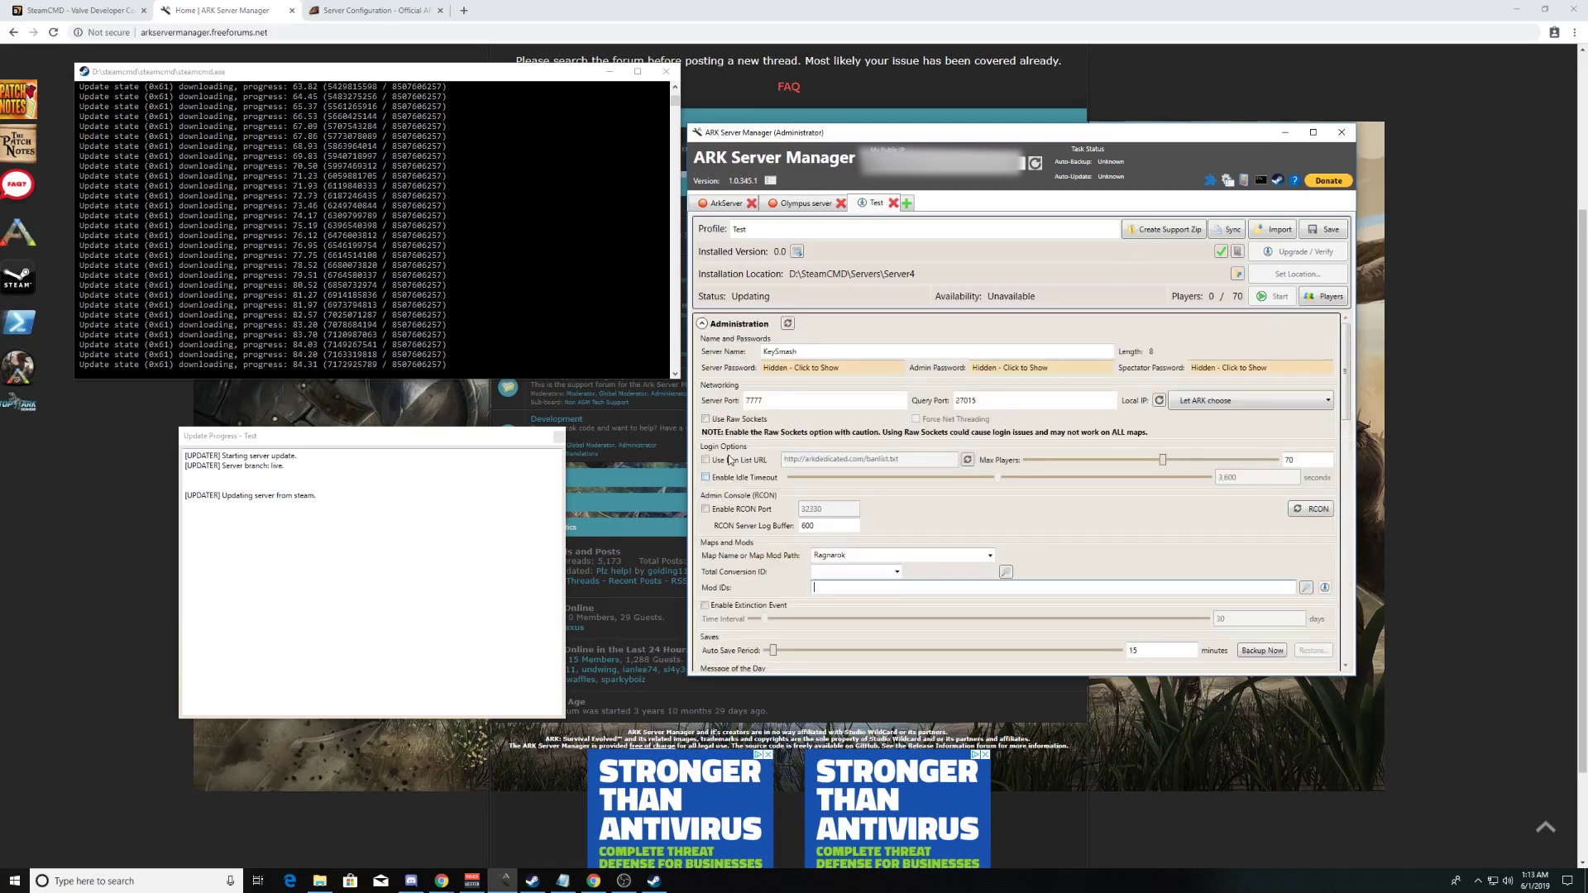
Step: Collapse Administration, expand Automatic Management and Rules, and scroll through the Rules options
left_click(702, 324)
left_click(703, 346)
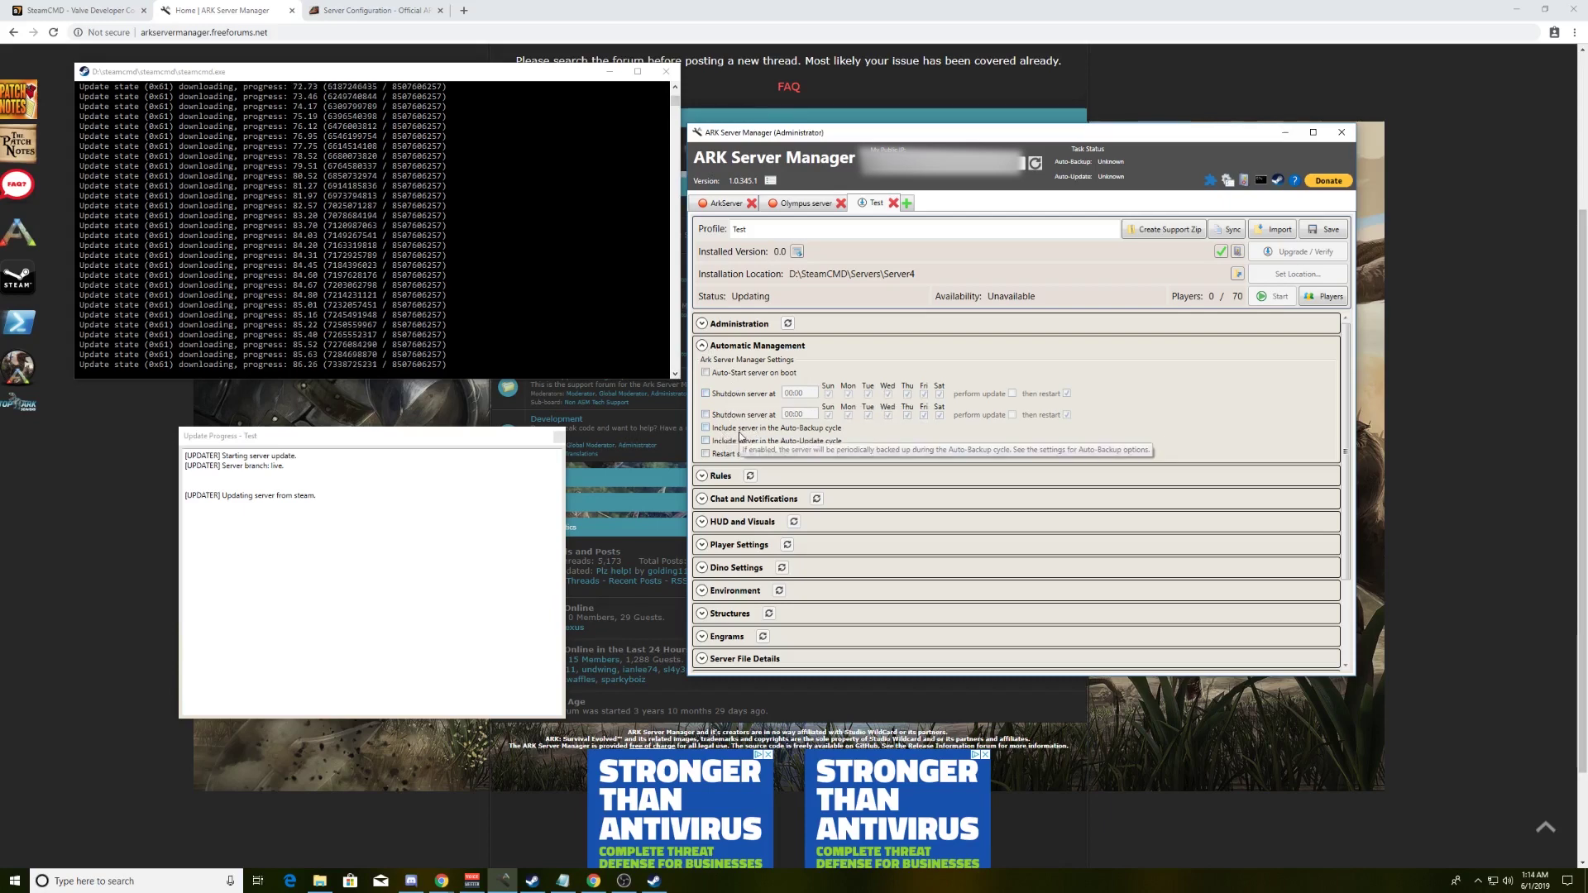
left_click(704, 477)
scroll(816, 528, "down", 3)
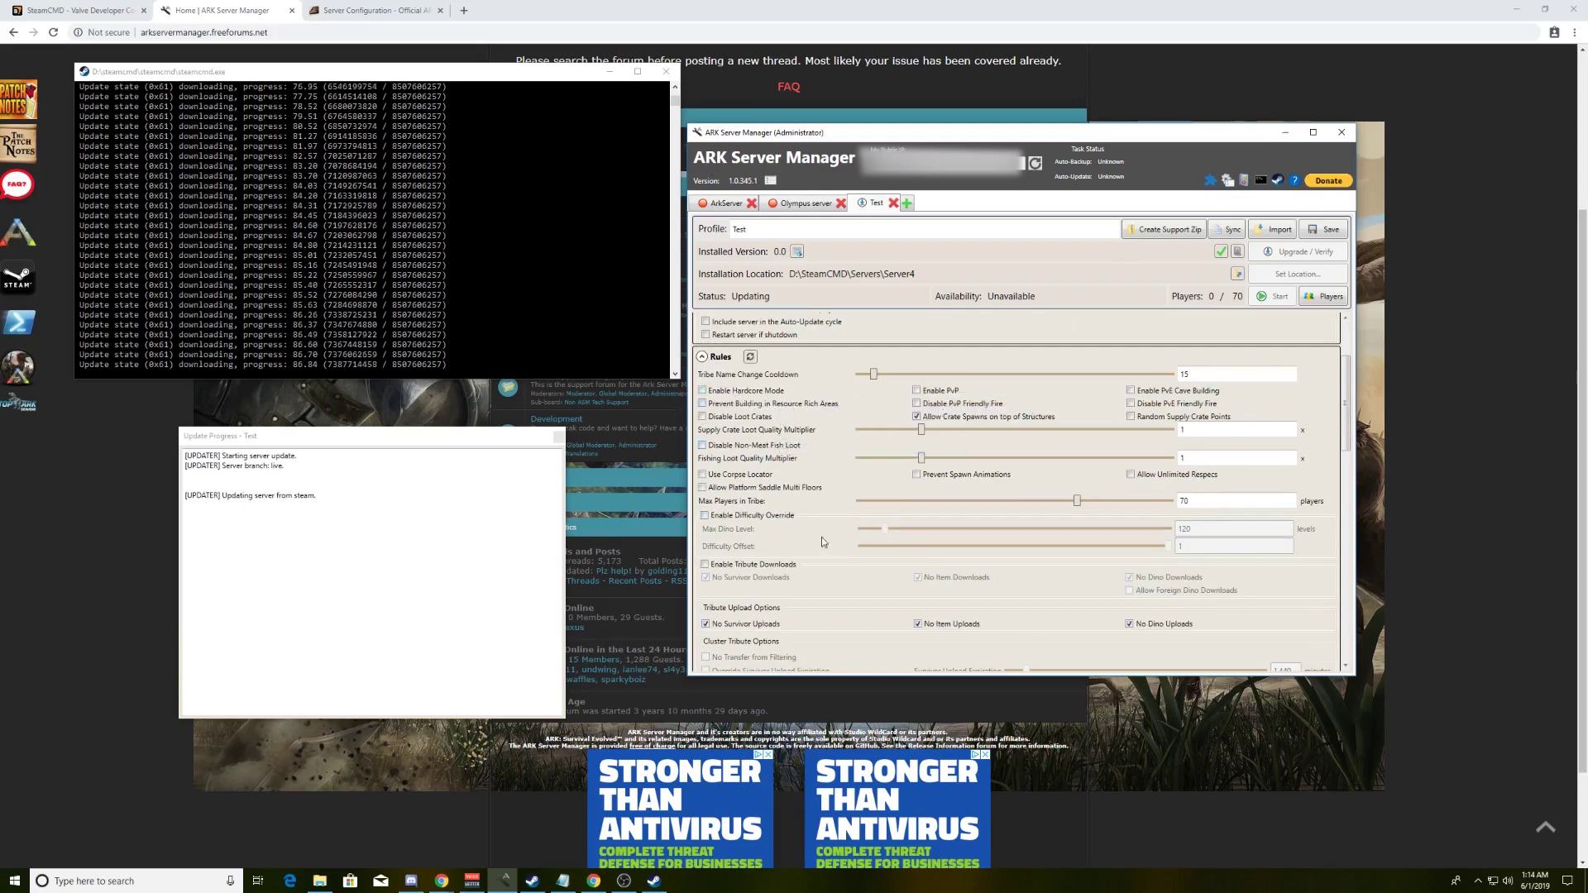
scroll(810, 532, "down", 2)
scroll(807, 529, "down", 9)
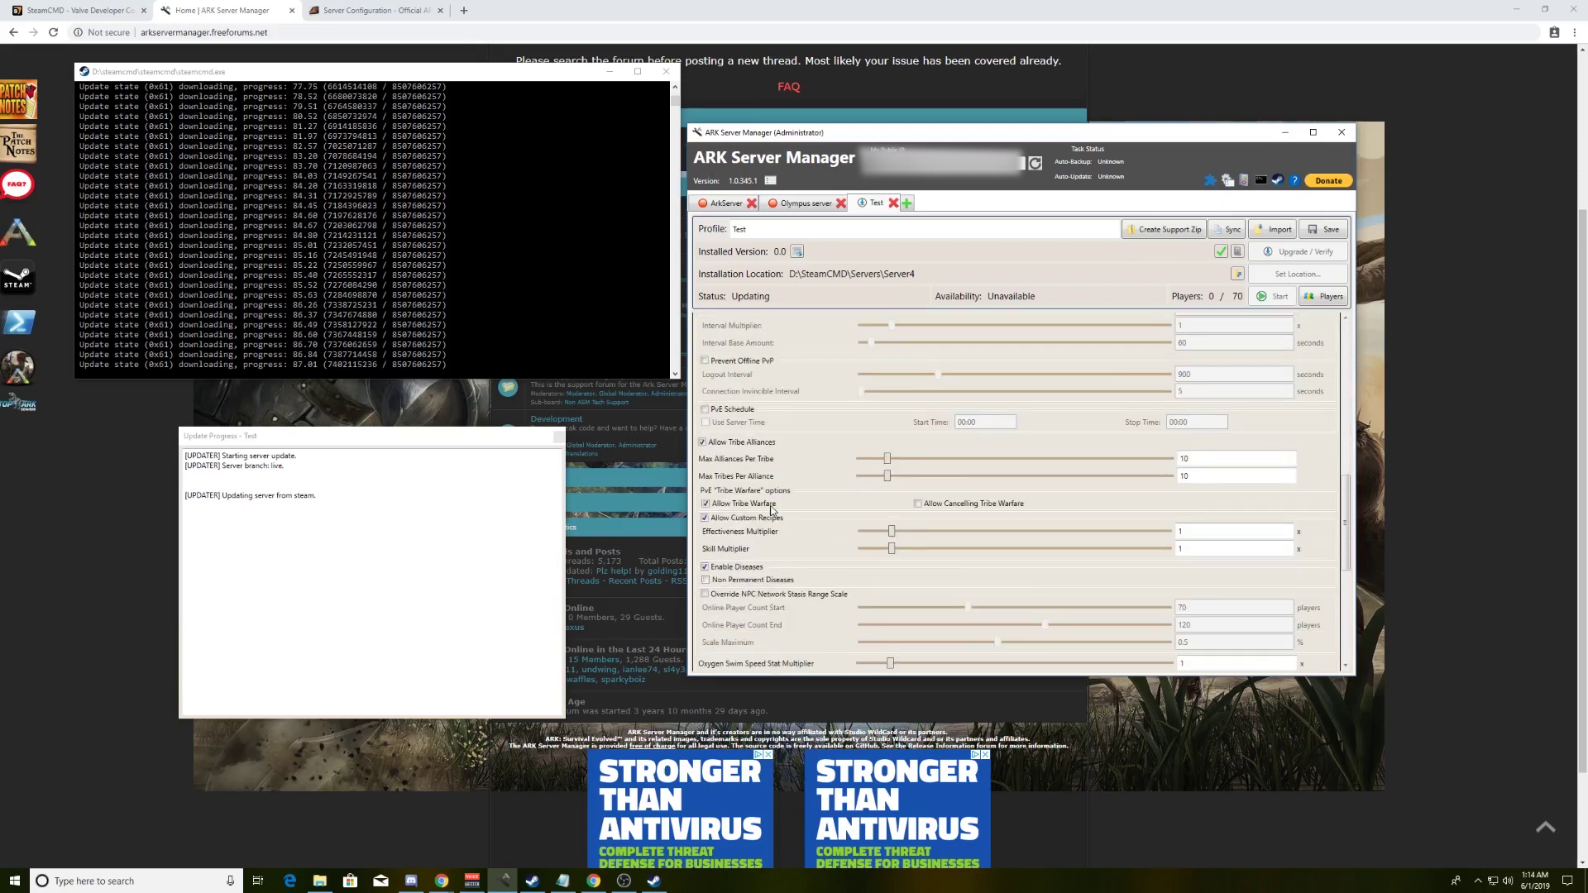
Step: Expand Chat and Notifications, HUD and Visuals, and Player Settings, then scroll through them
scroll(770, 509, "down", 5)
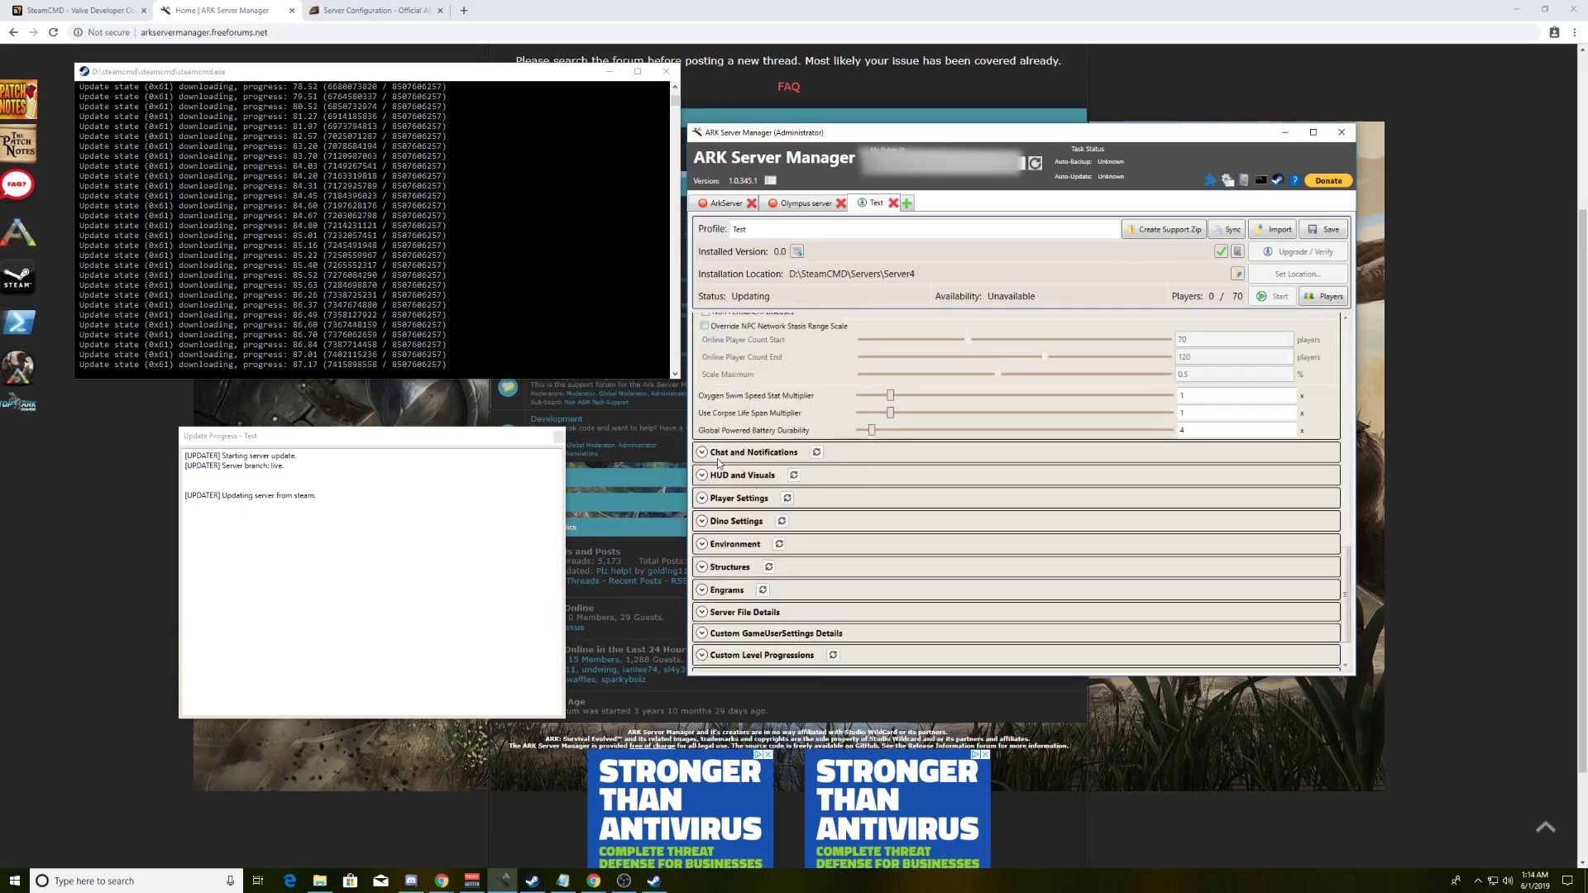
left_click(703, 453)
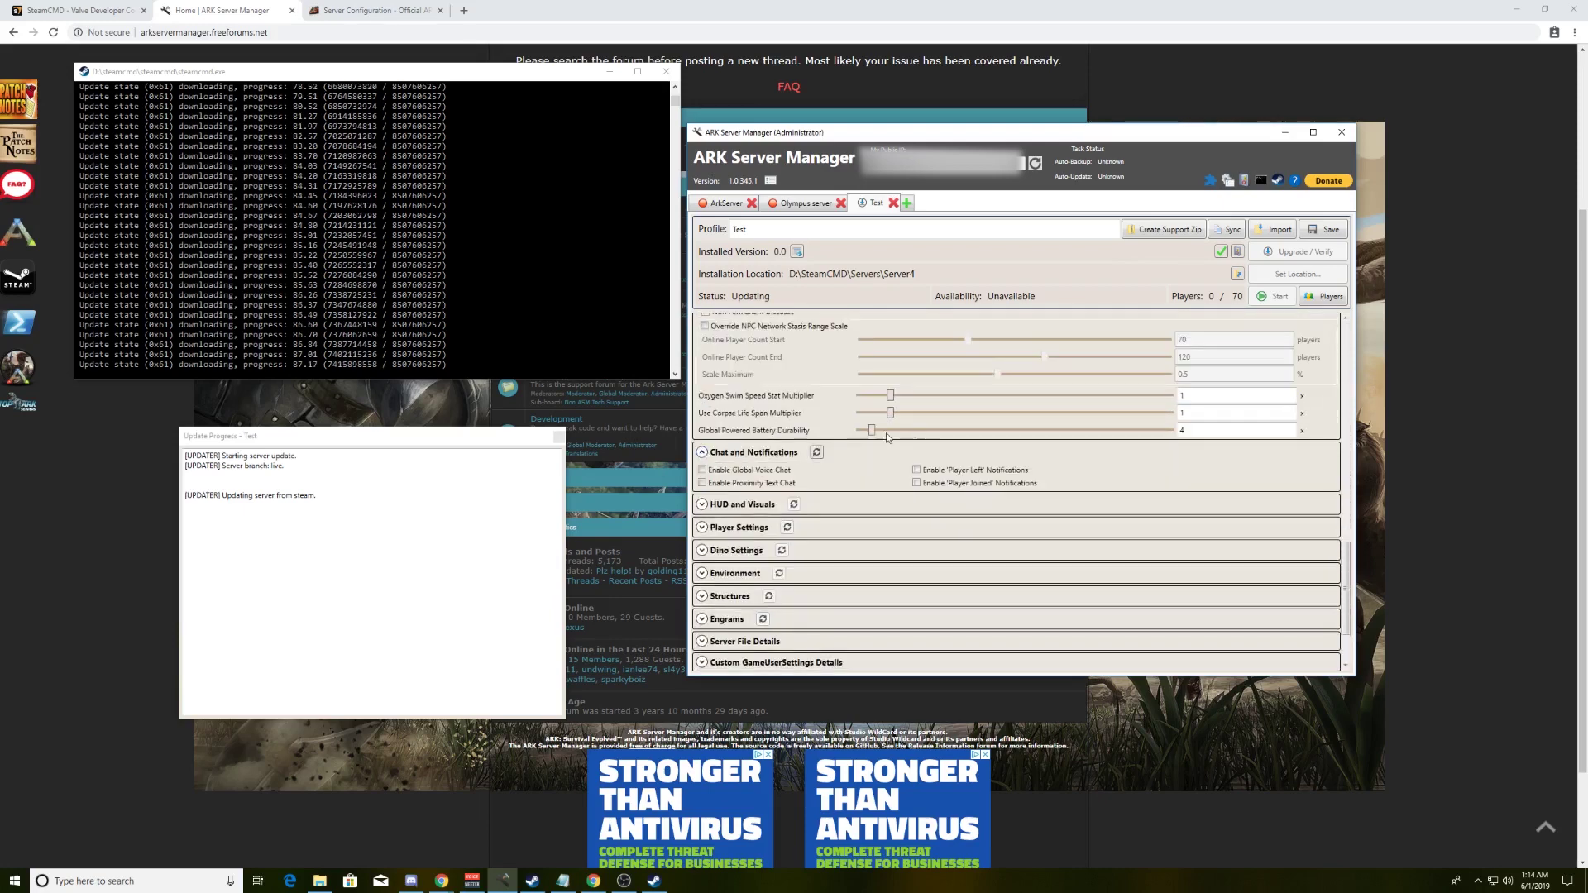
left_click(703, 504)
left_click(703, 571)
scroll(908, 521, "down", 3)
scroll(909, 520, "down", 1)
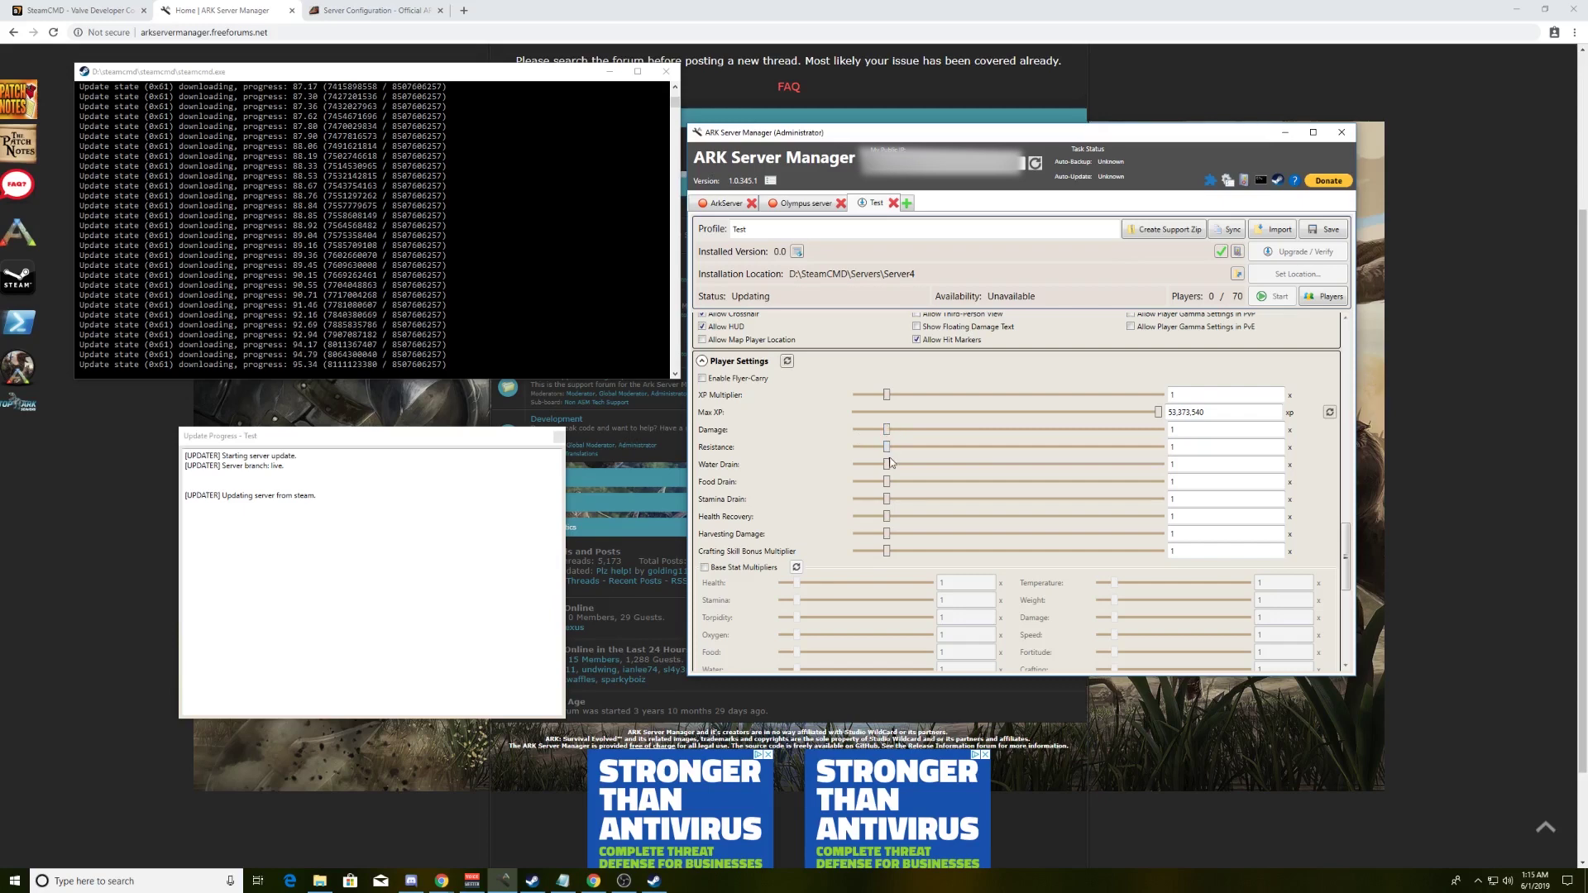
scroll(892, 438, "down", 8)
scroll(892, 440, "down", 2)
Step: Expand Dino Settings and enable Allow Flyers in Caves and Allow Flying Stamina Recovery
left_click(907, 455)
scroll(901, 451, "down", 5)
scroll(889, 451, "down", 5)
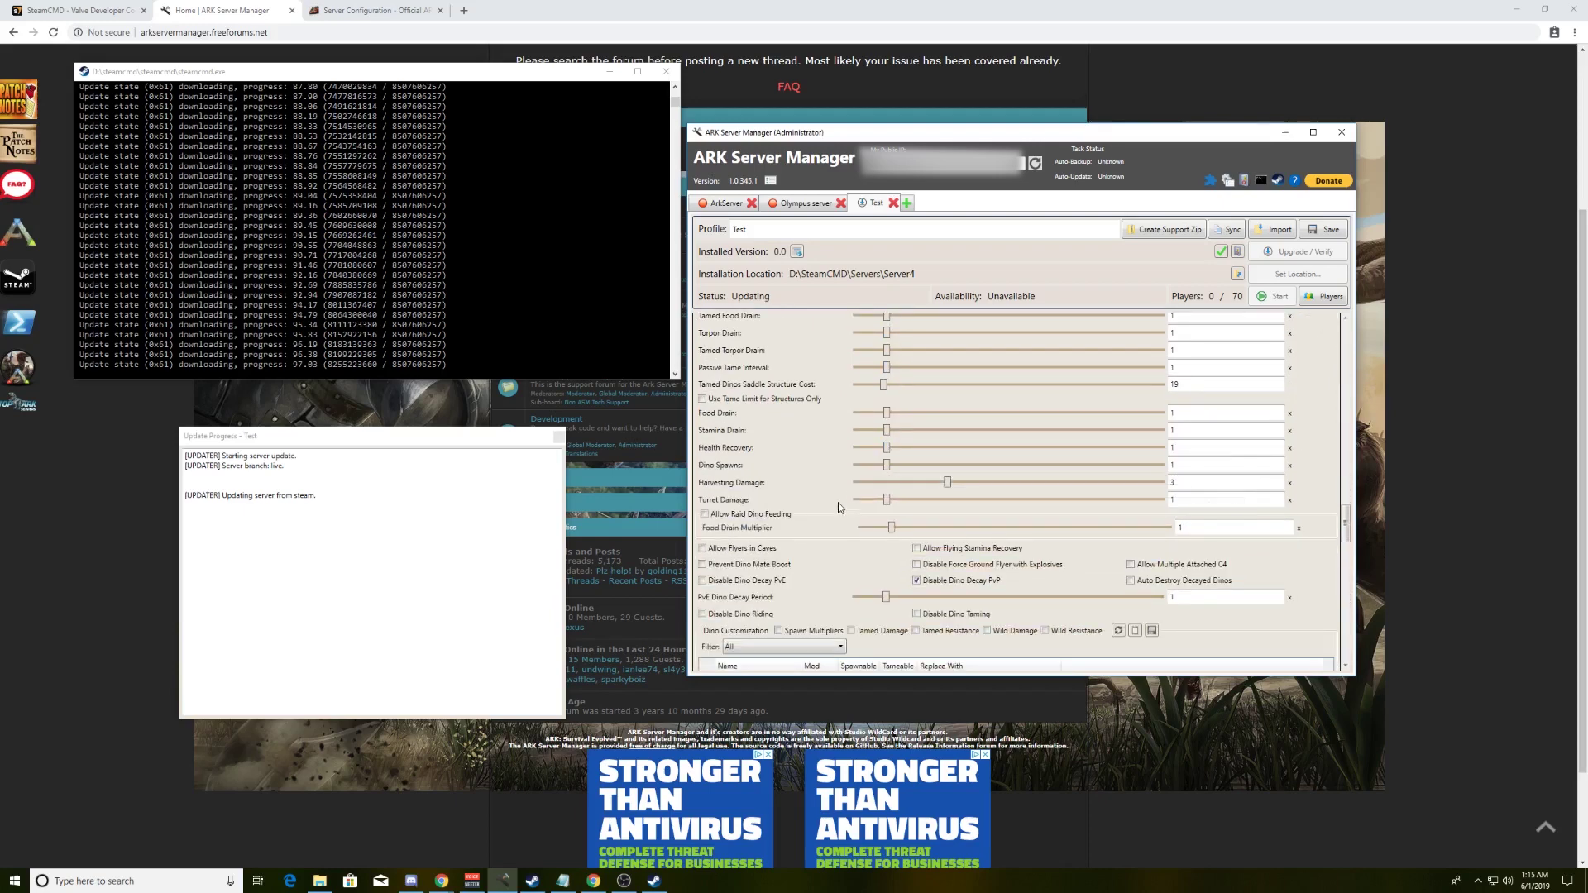
left_click(716, 549)
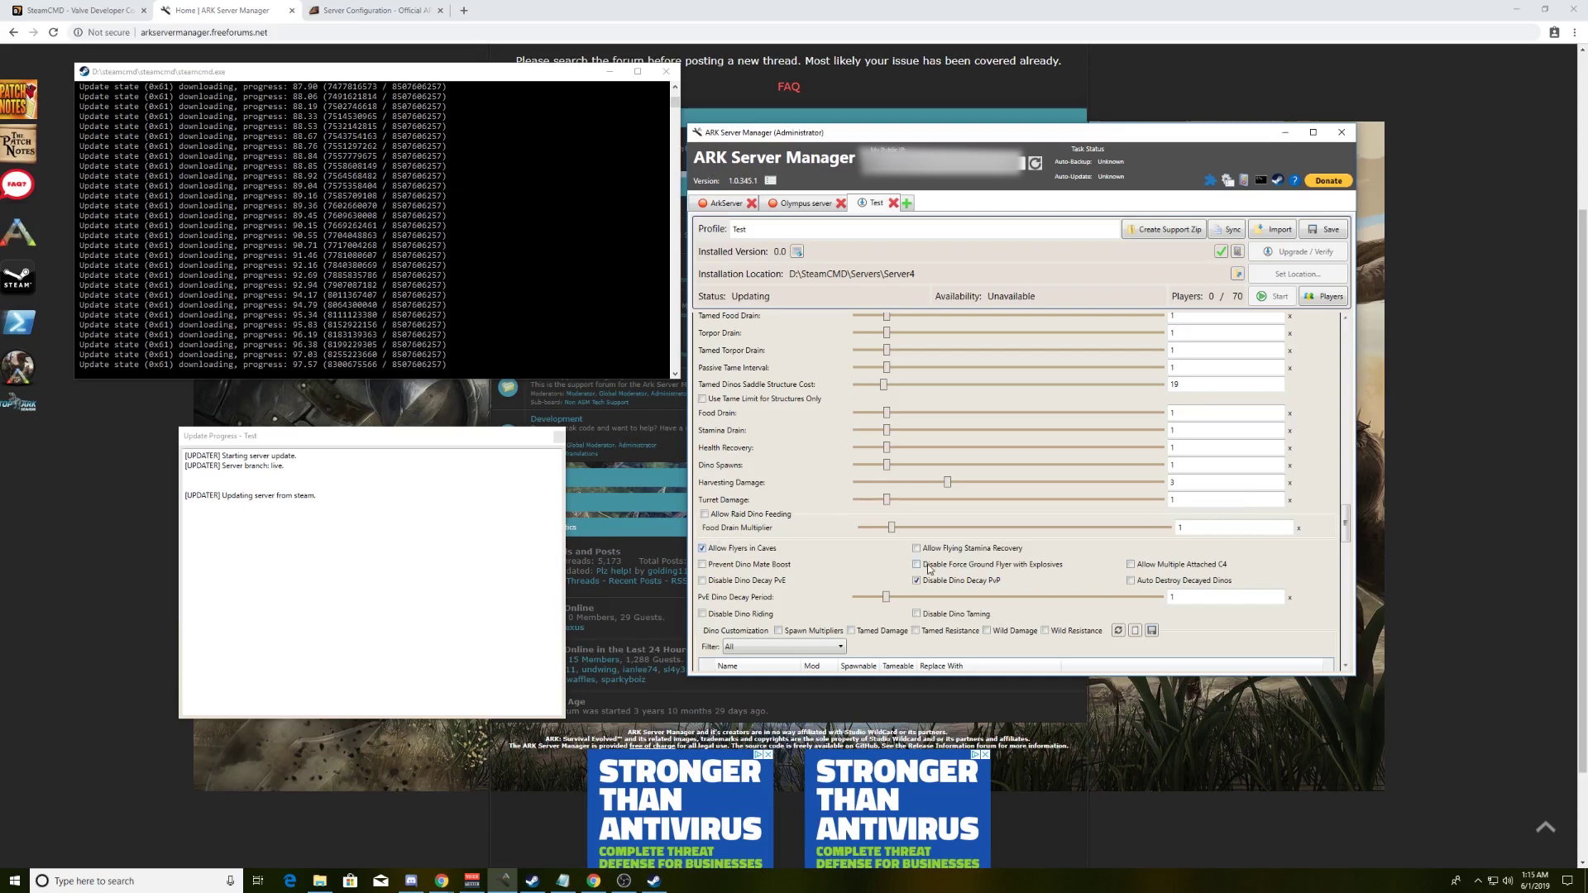
left_click(964, 550)
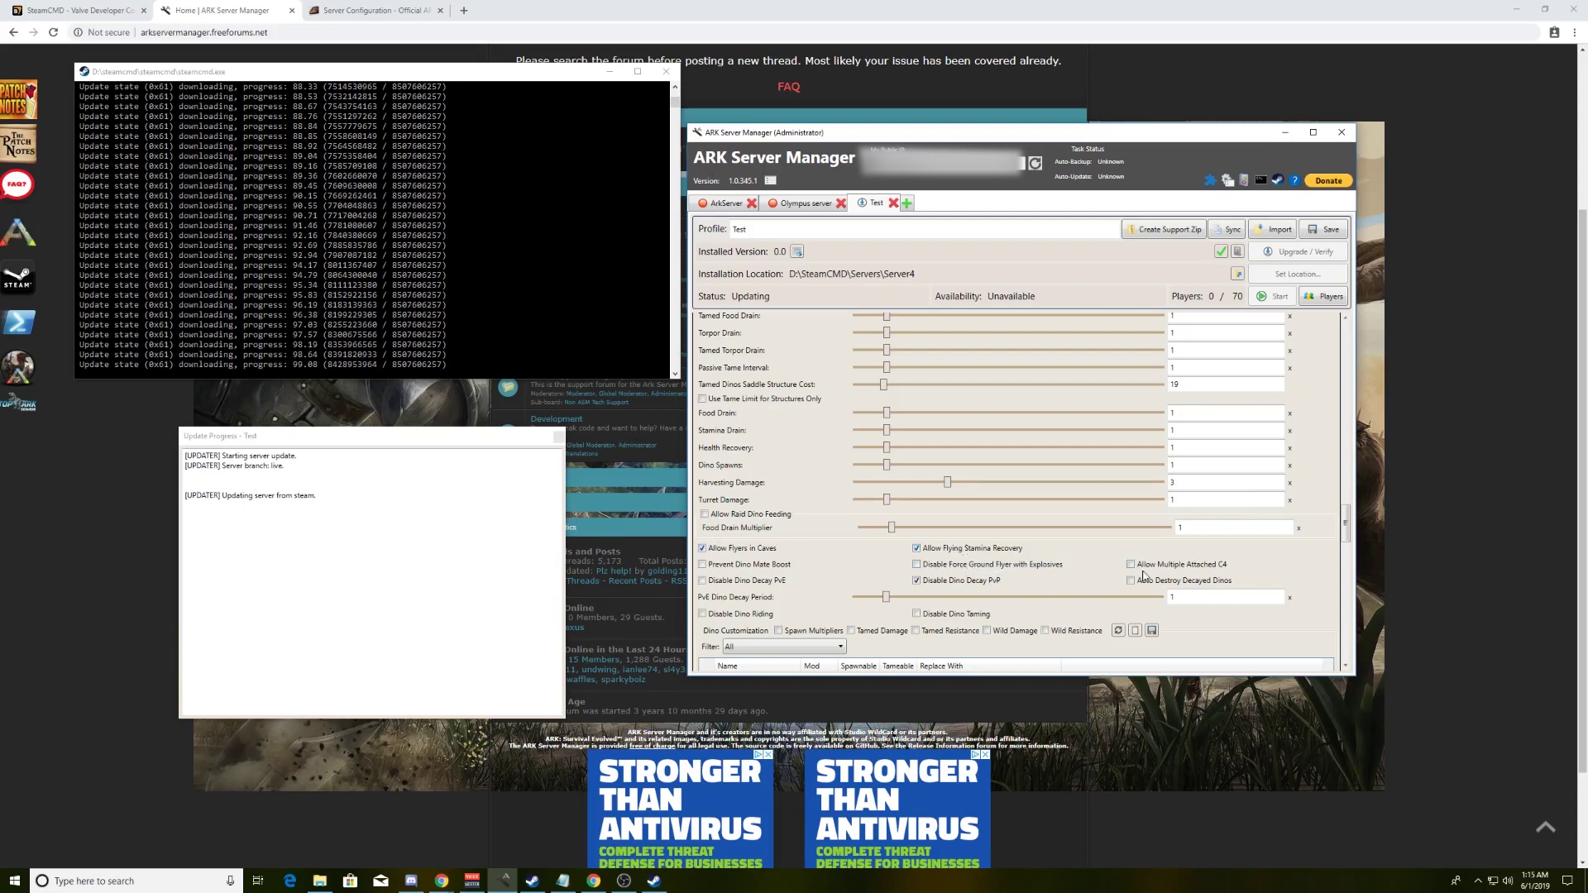
mouse_move(1151, 569)
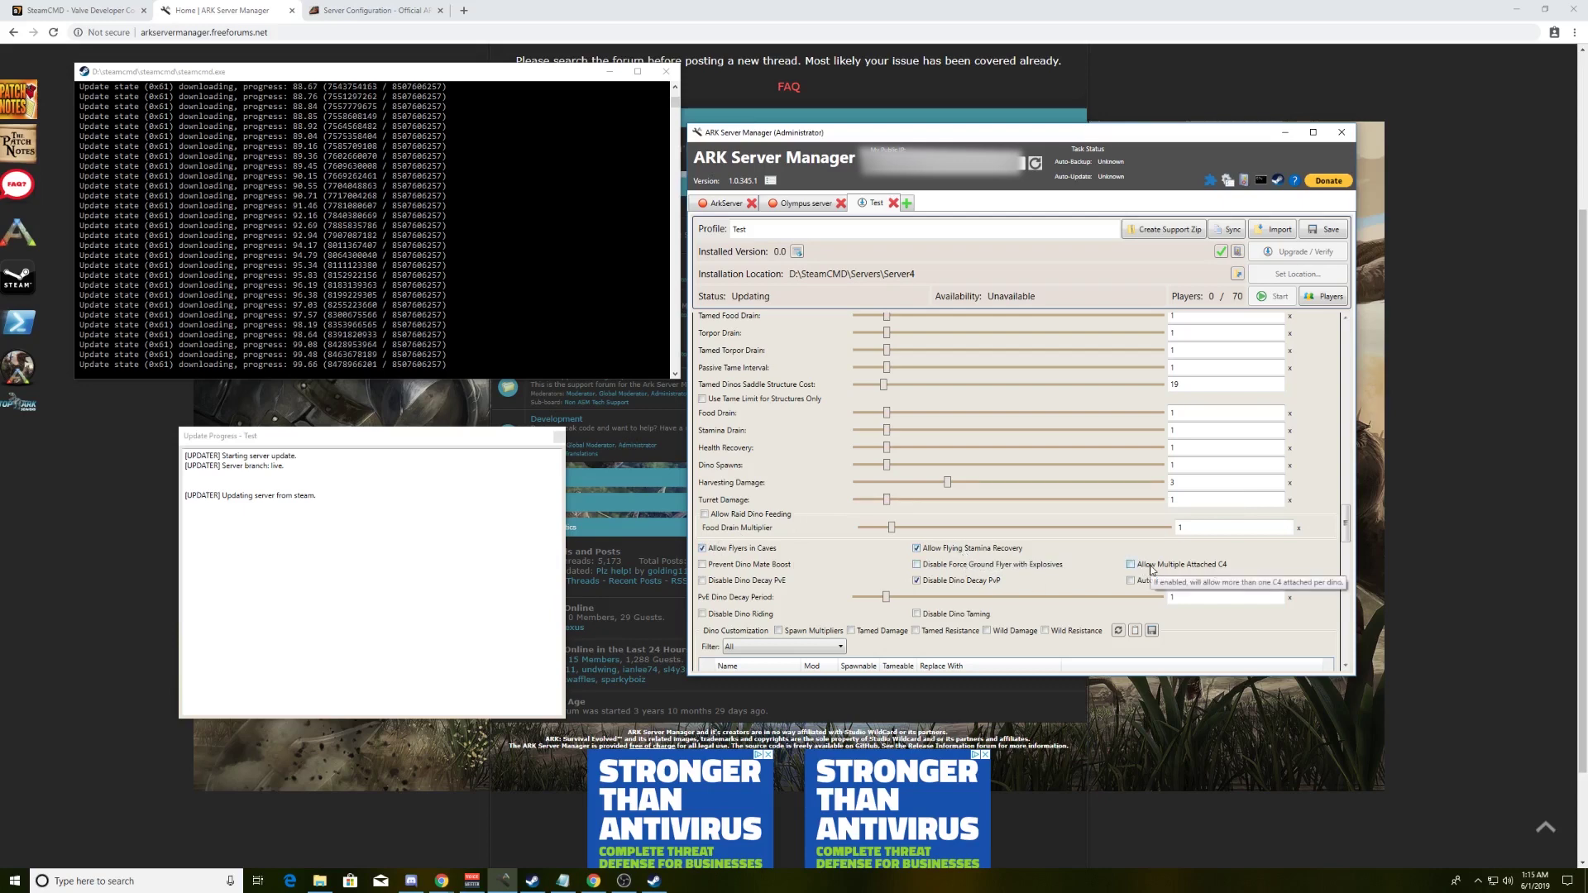
Step: In the dino customization table, untick Spawnable for Anglerfish and Tameable for Allosaurus
scroll(1150, 569, "down", 3)
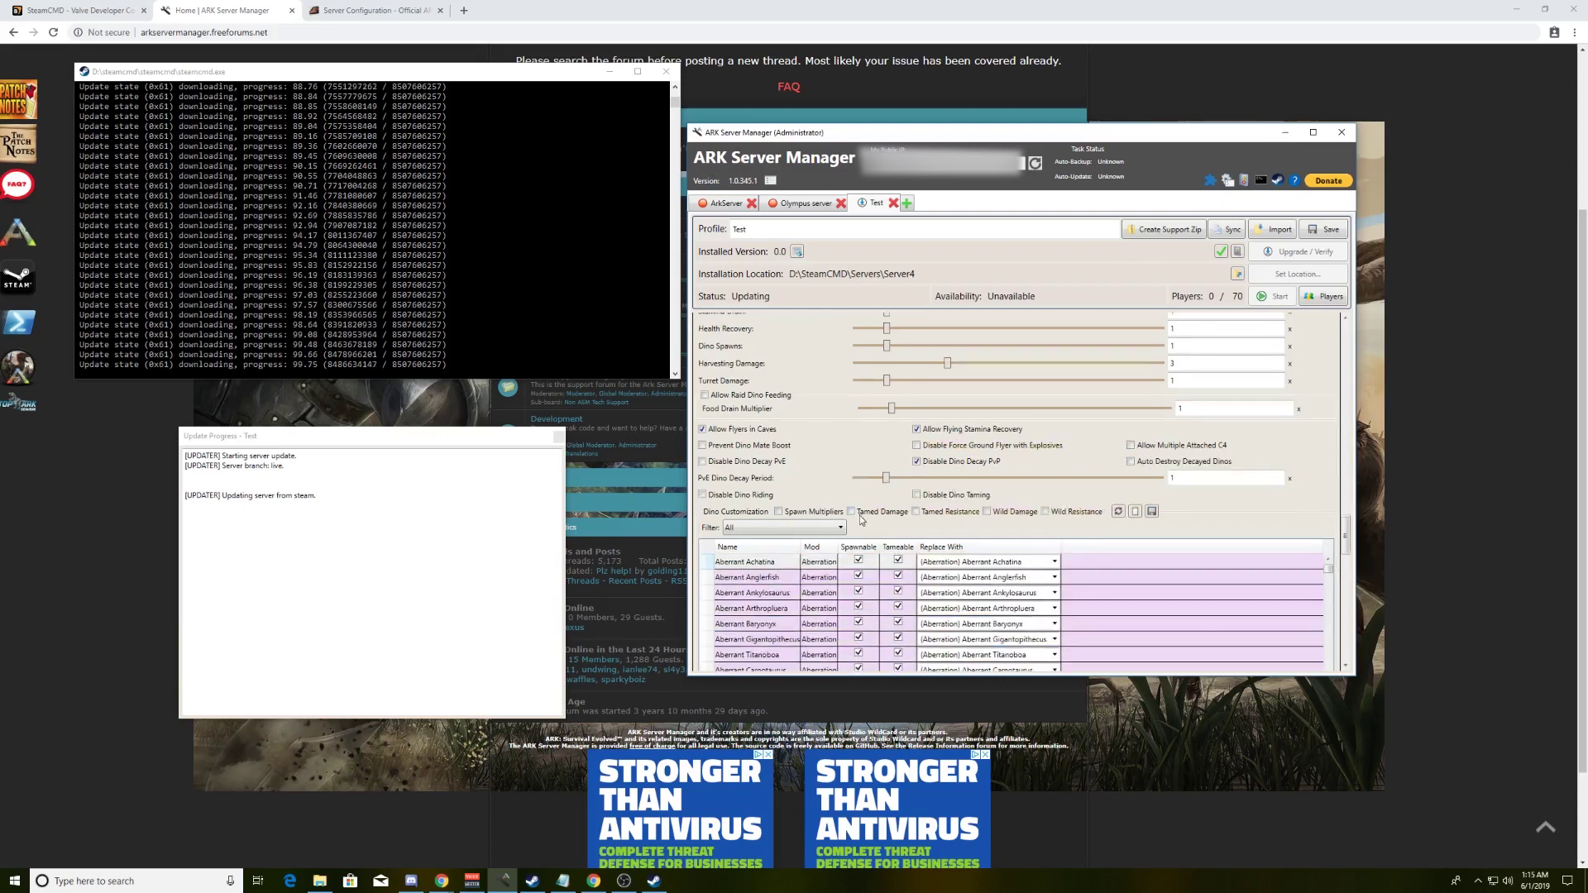
scroll(709, 506, "down", 5)
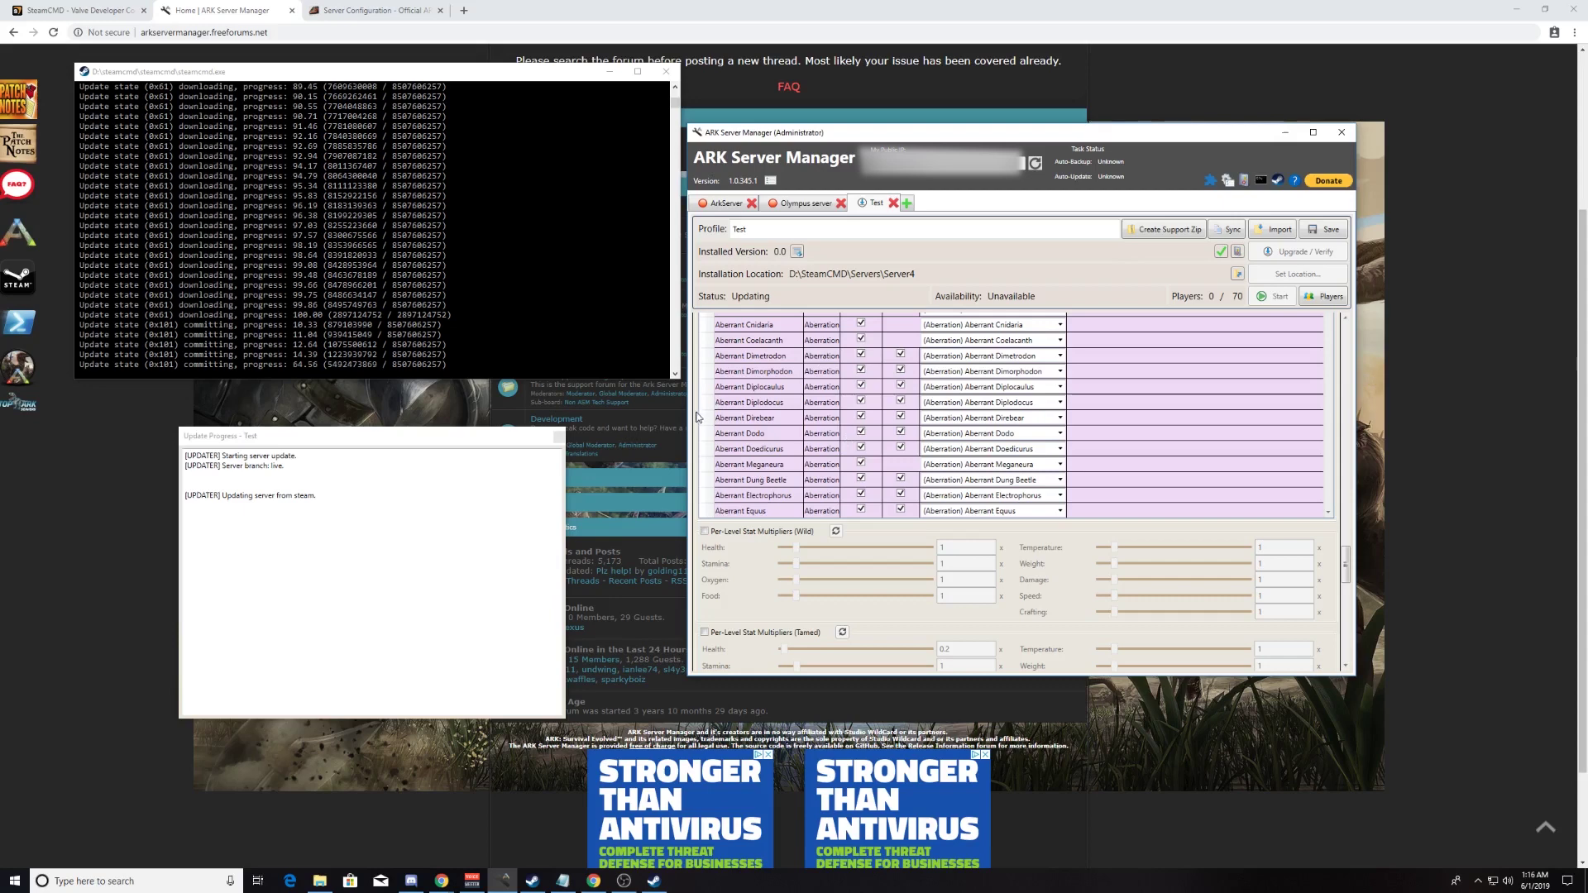
scroll(702, 413, "down", 3)
scroll(830, 449, "down", 10)
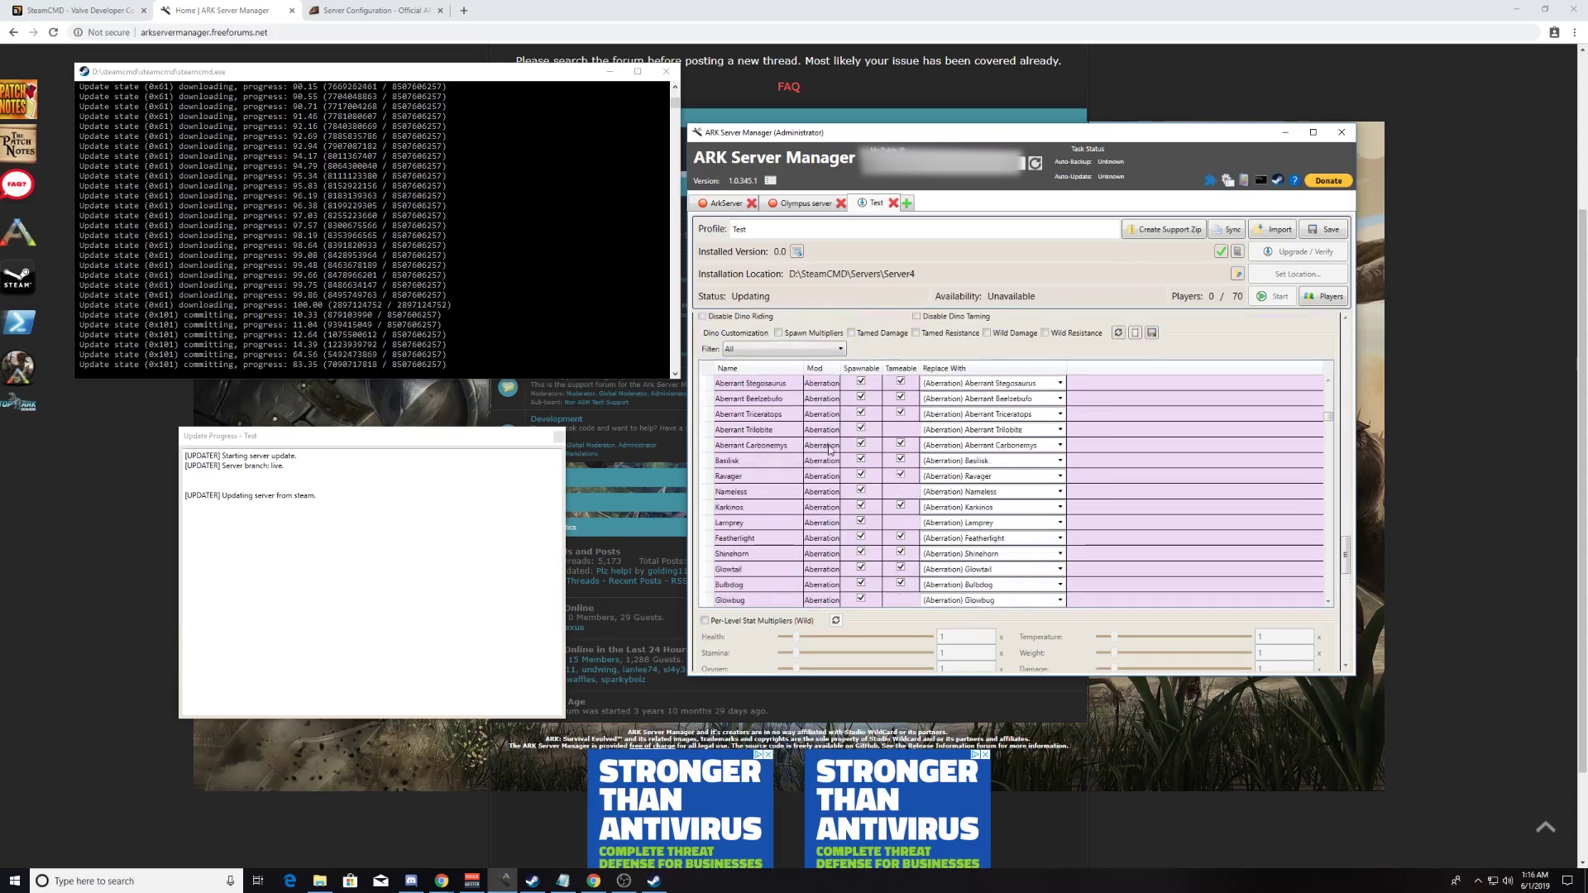
scroll(829, 438, "down", 10)
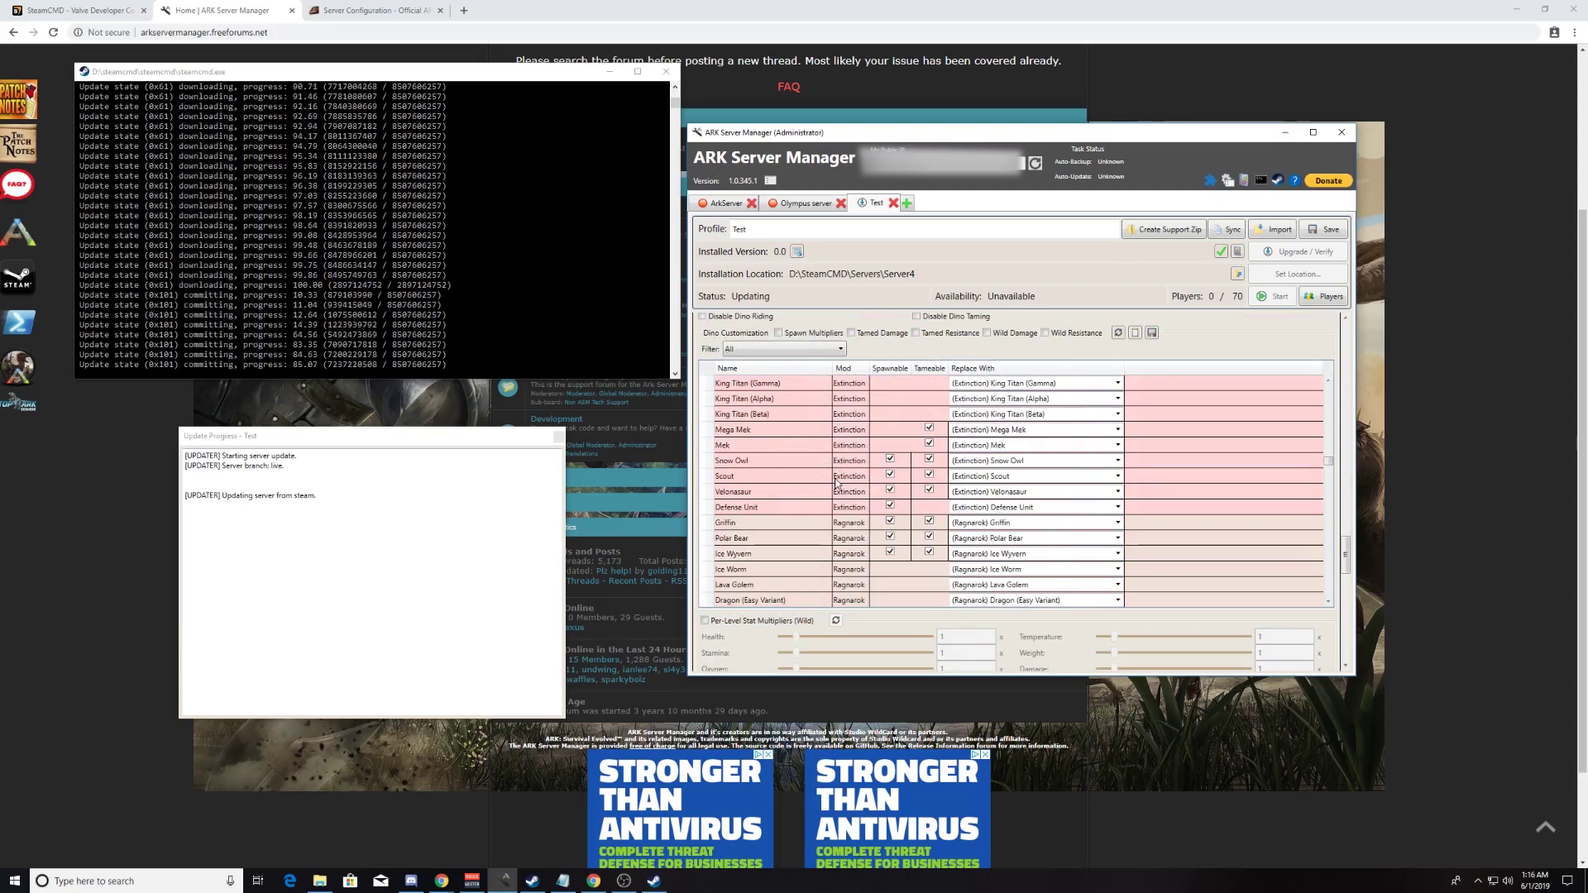
scroll(835, 484, "down", 5)
scroll(834, 478, "down", 5)
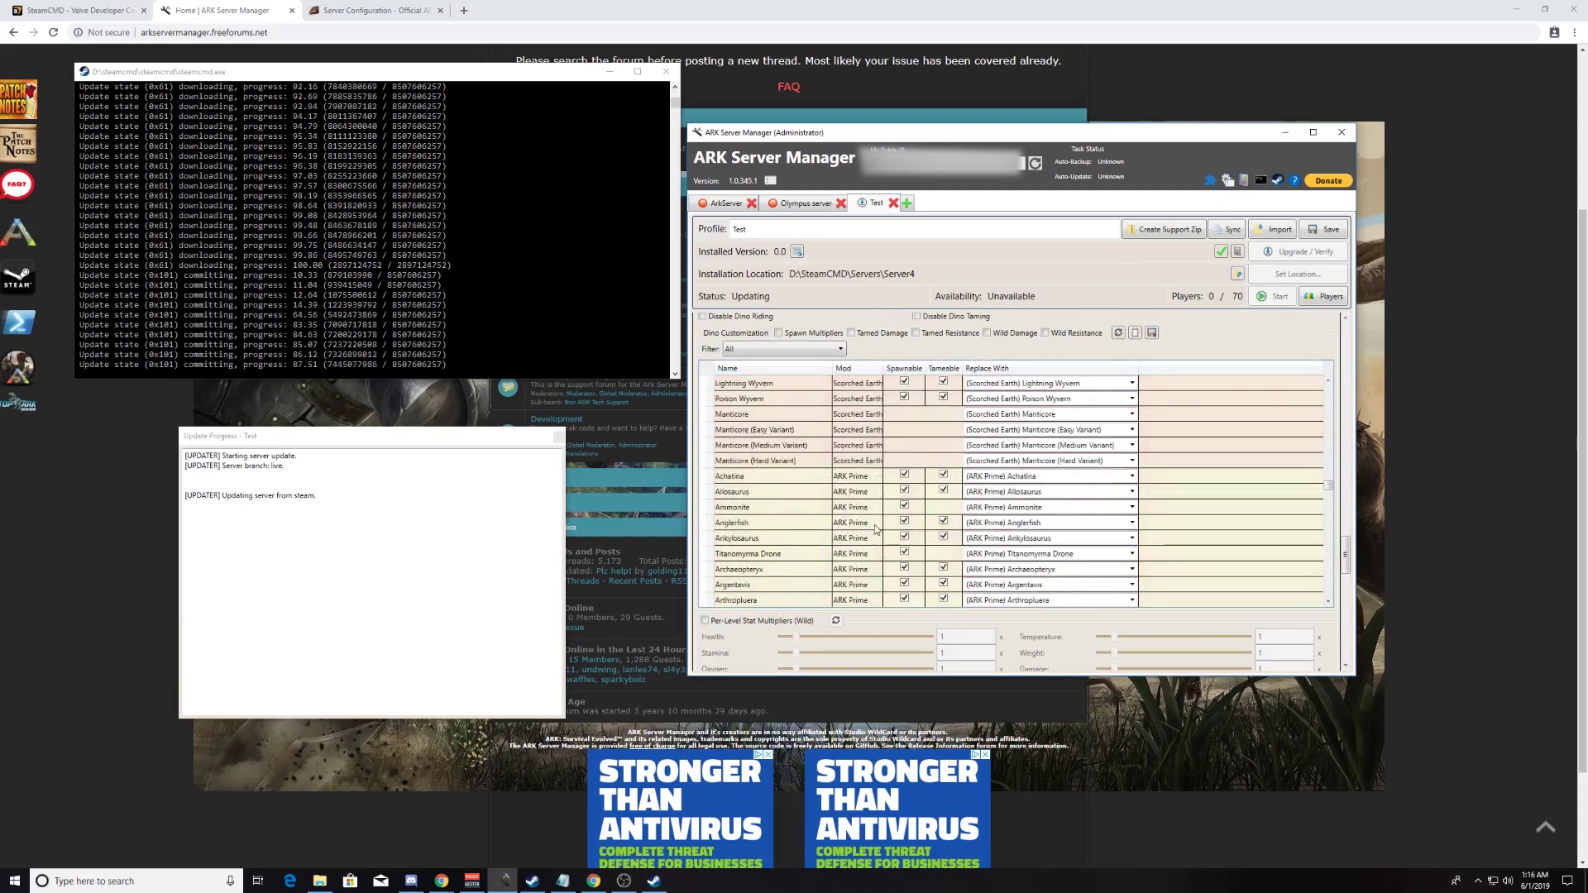
left_click(905, 522)
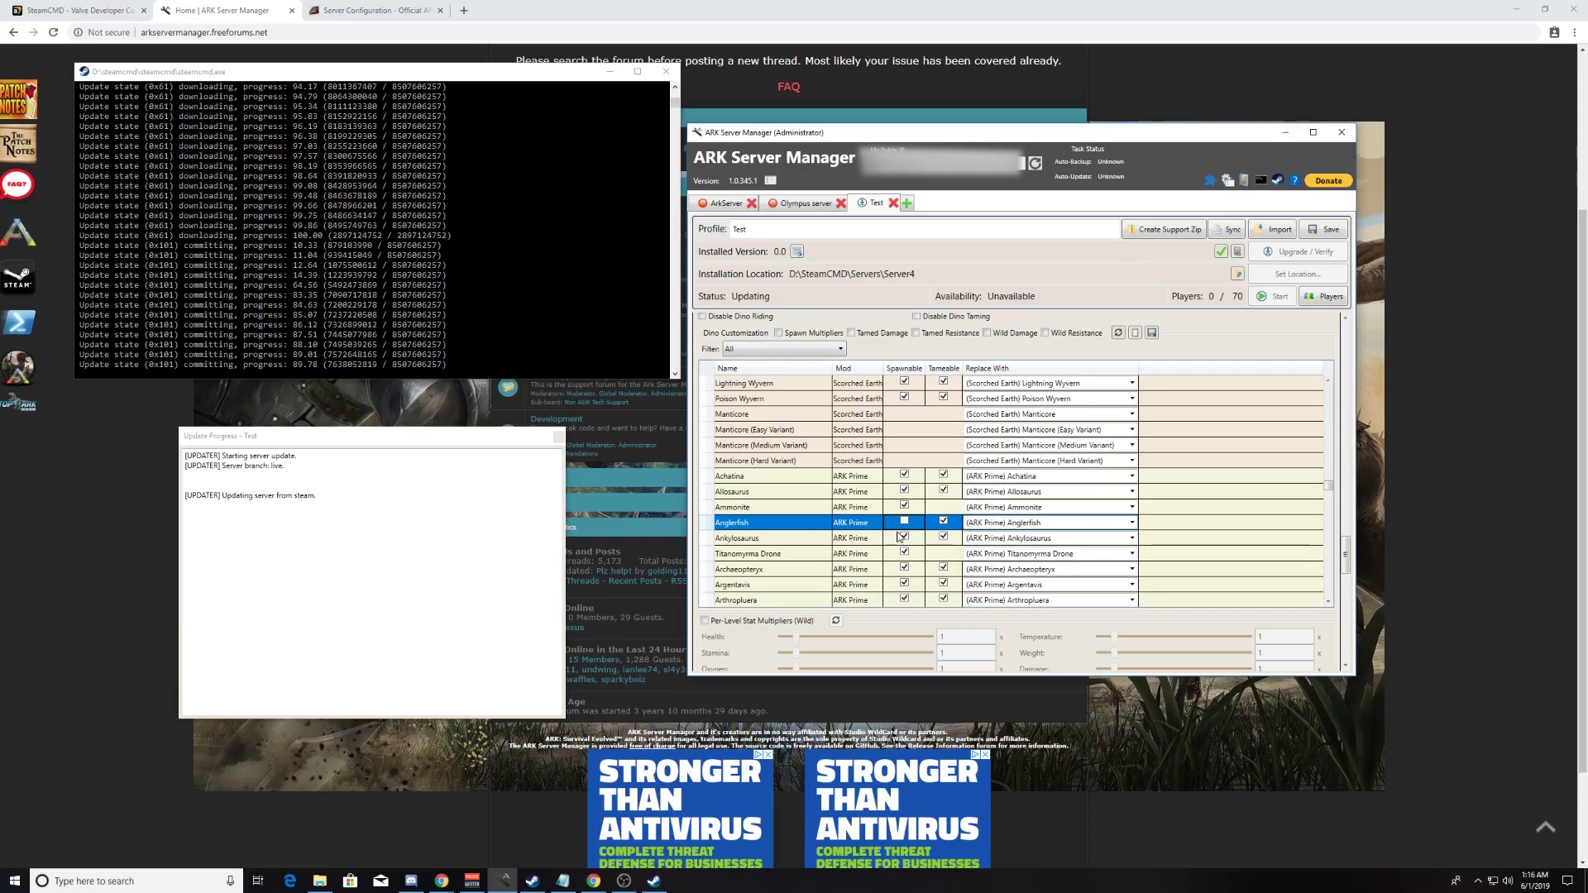
left_click(945, 491)
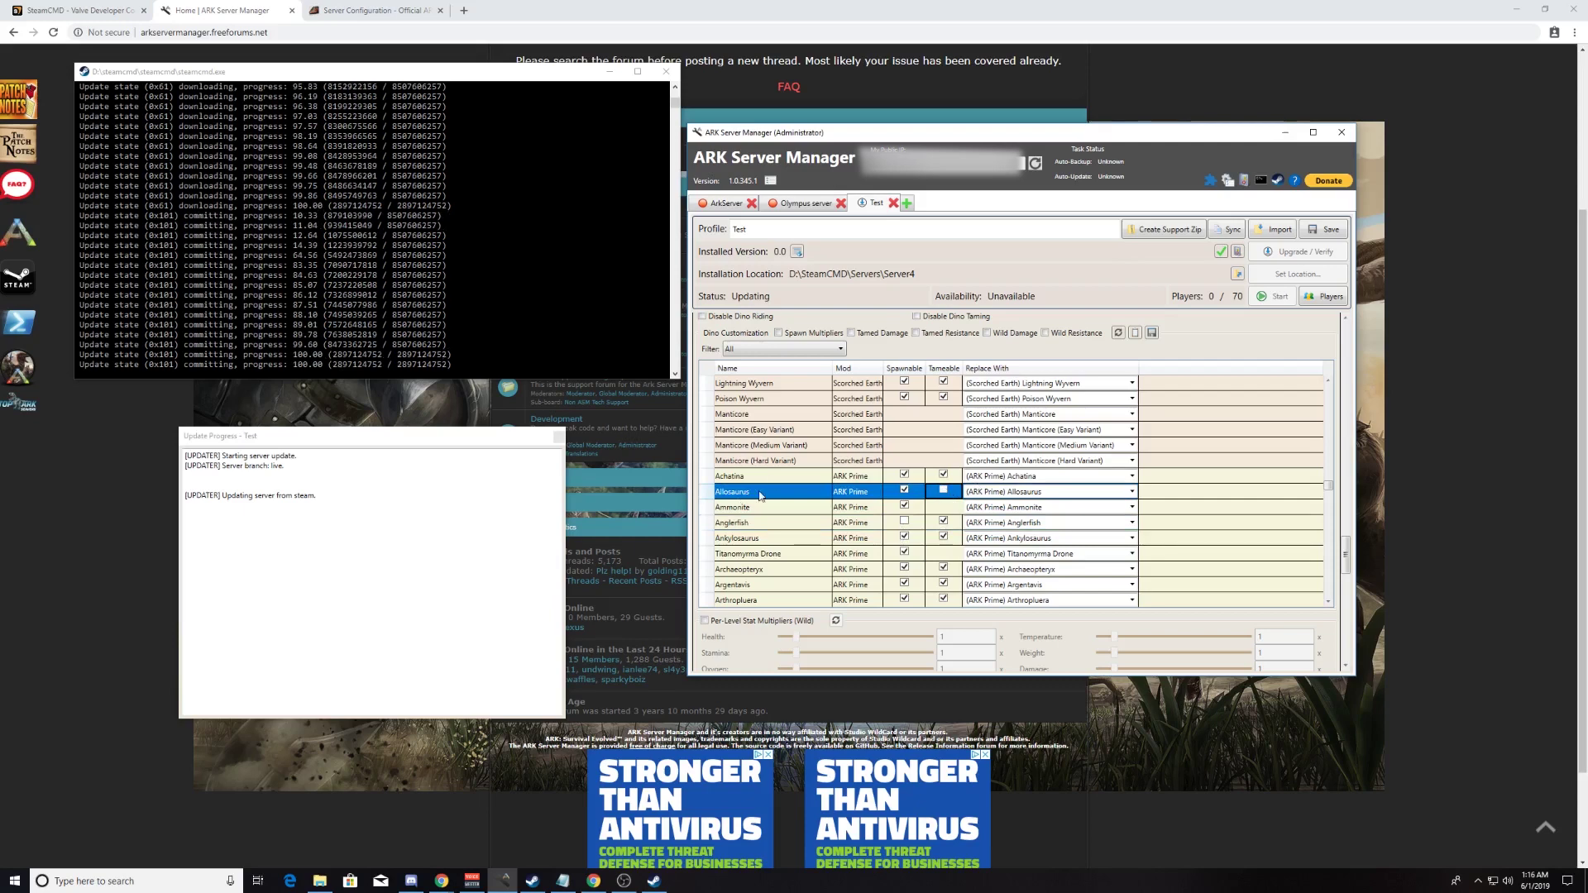
scroll(761, 643, "down", 6)
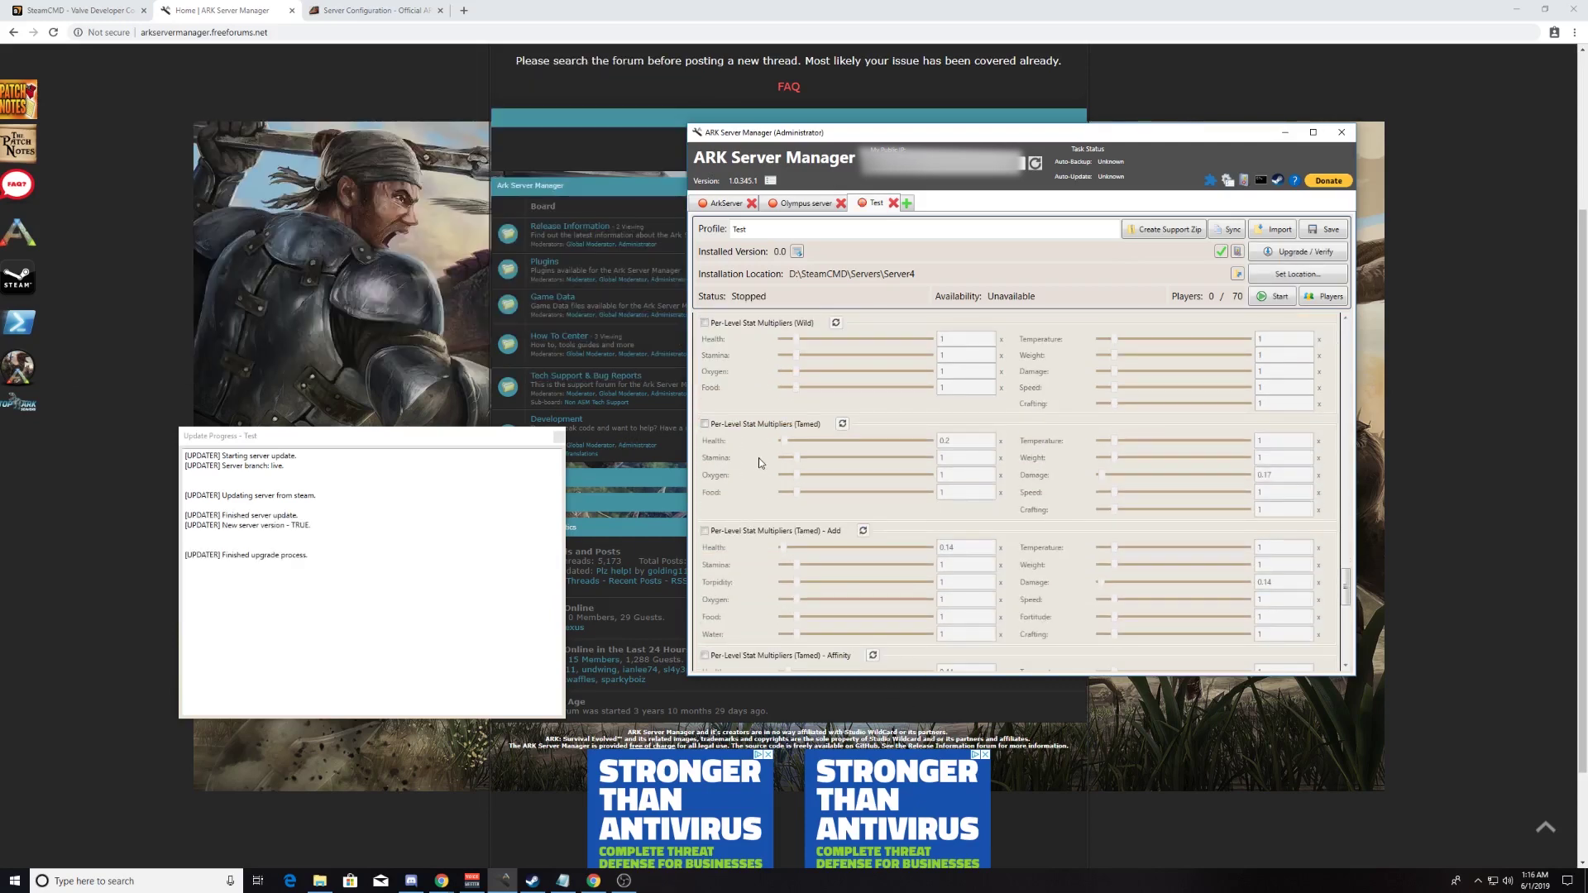
Step: Expand the Environment section and review its harvest settings, all at 1
scroll(758, 459, "up", 1)
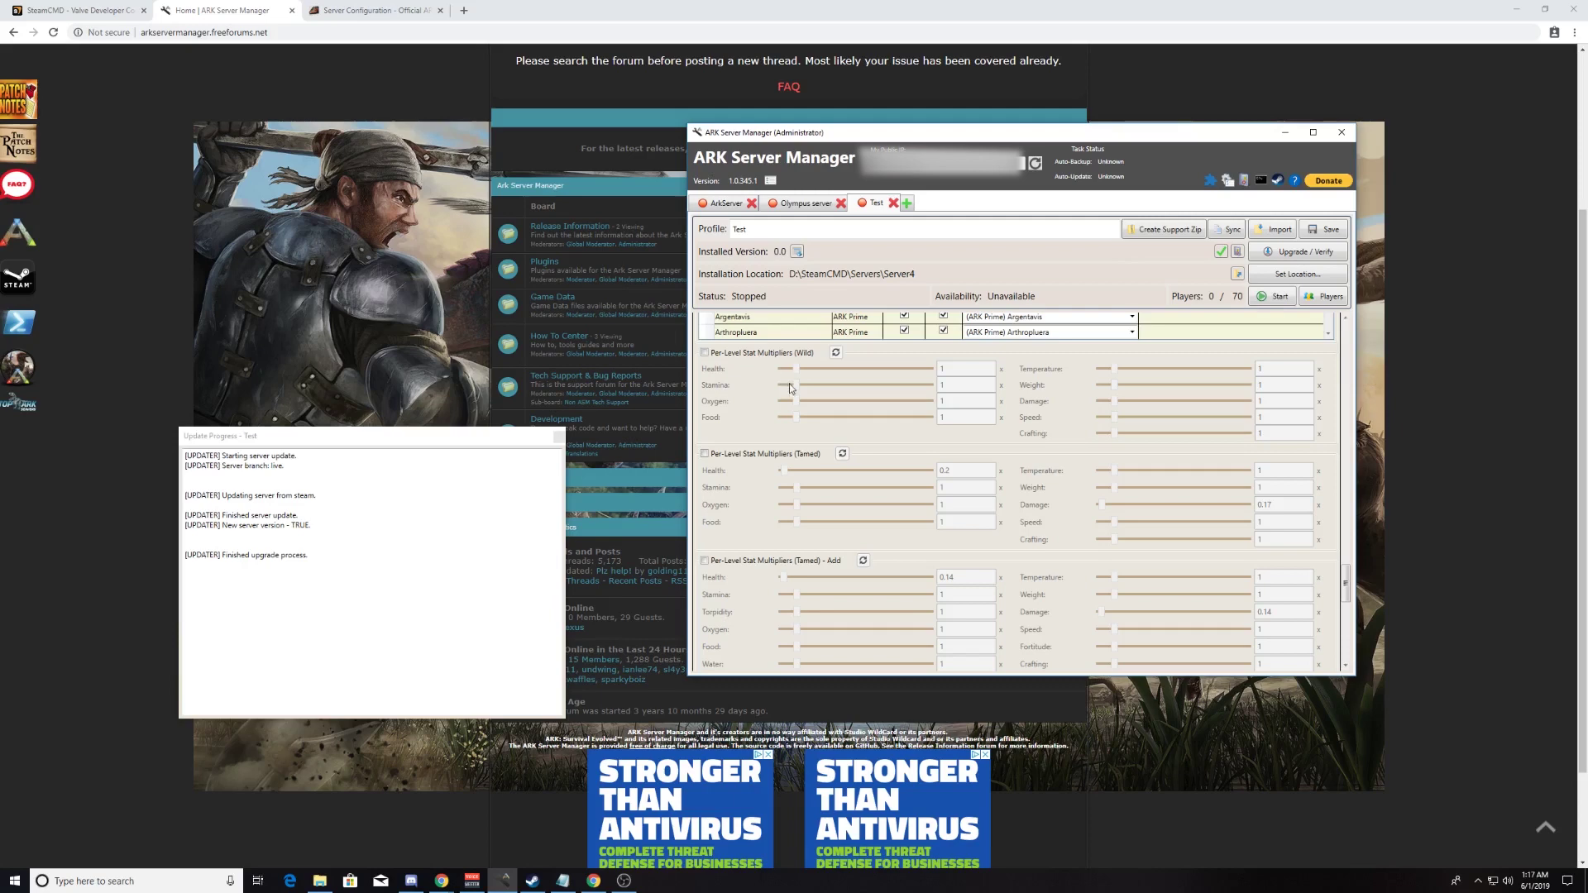
scroll(791, 389, "down", 8)
scroll(802, 513, "down", 3)
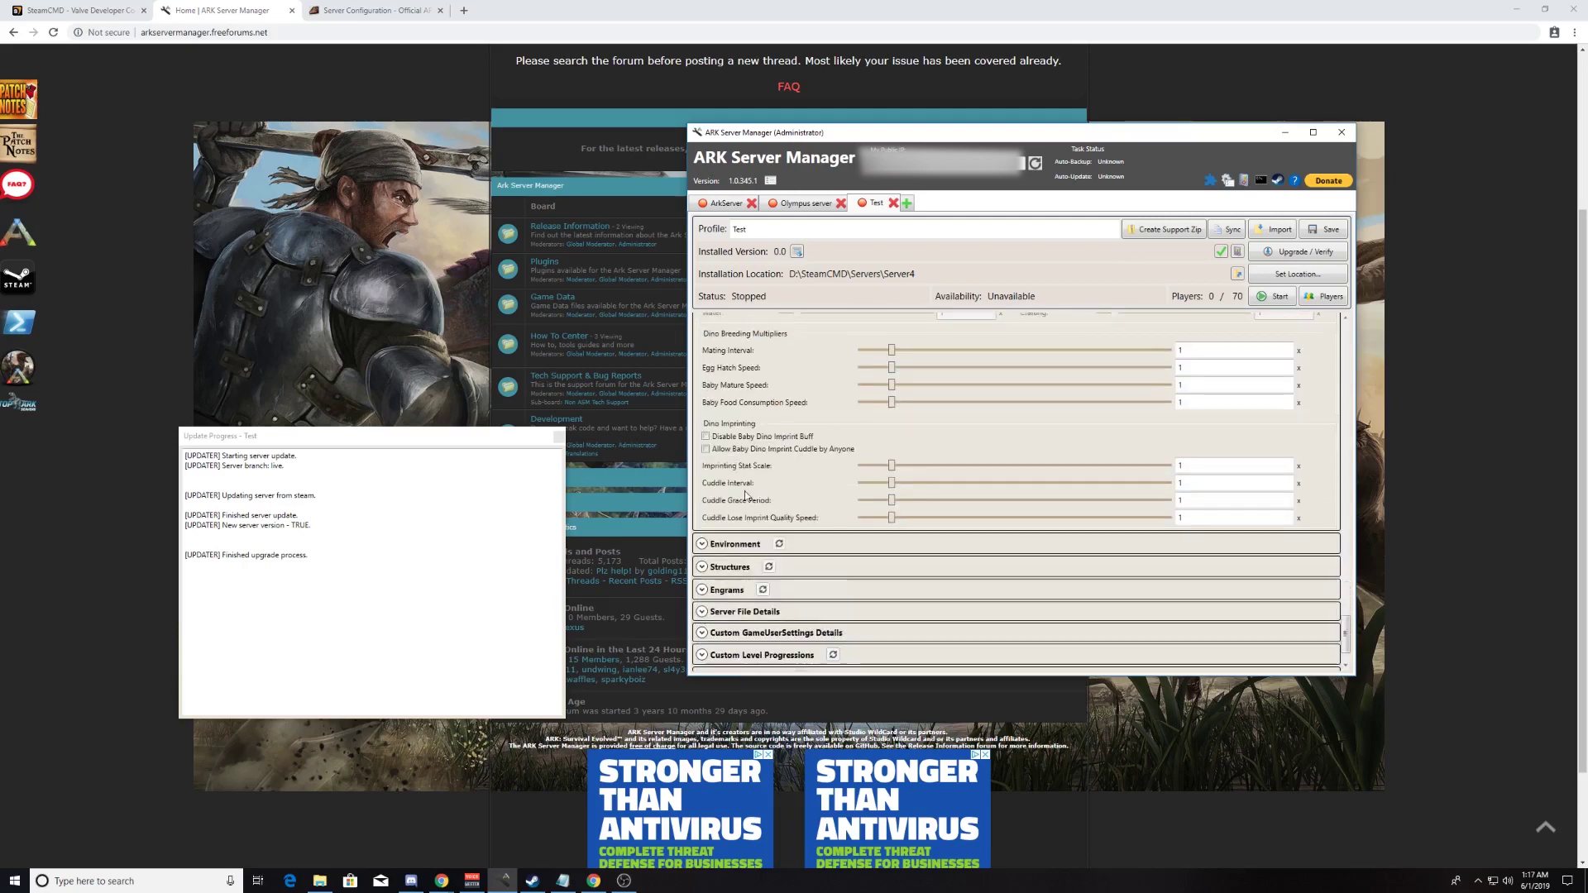
left_click(727, 546)
scroll(745, 497, "down", 5)
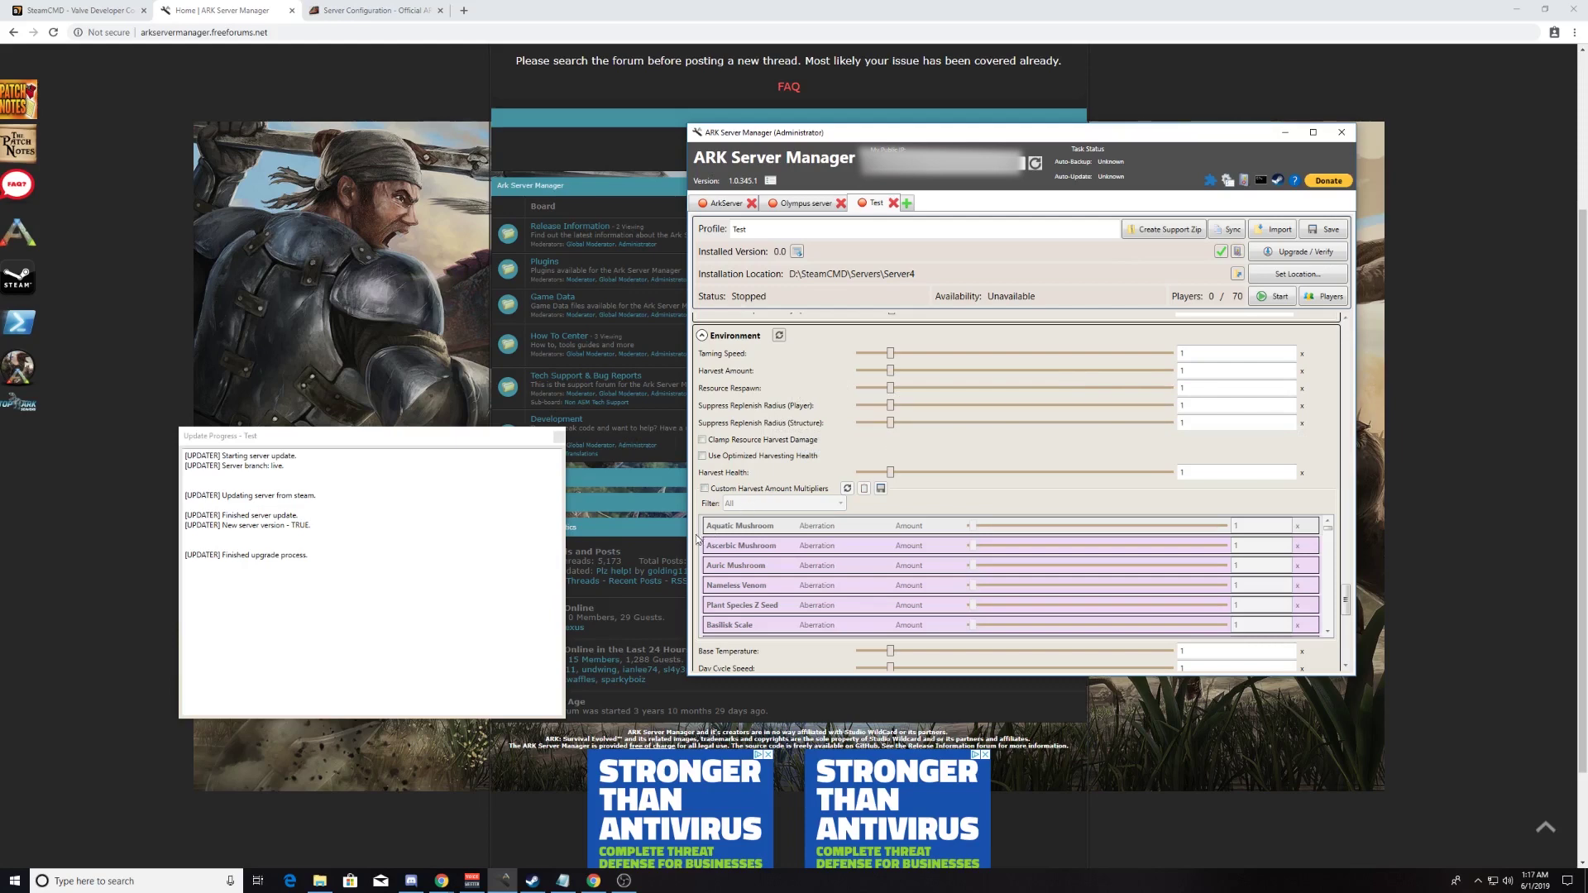
scroll(697, 539, "down", 5)
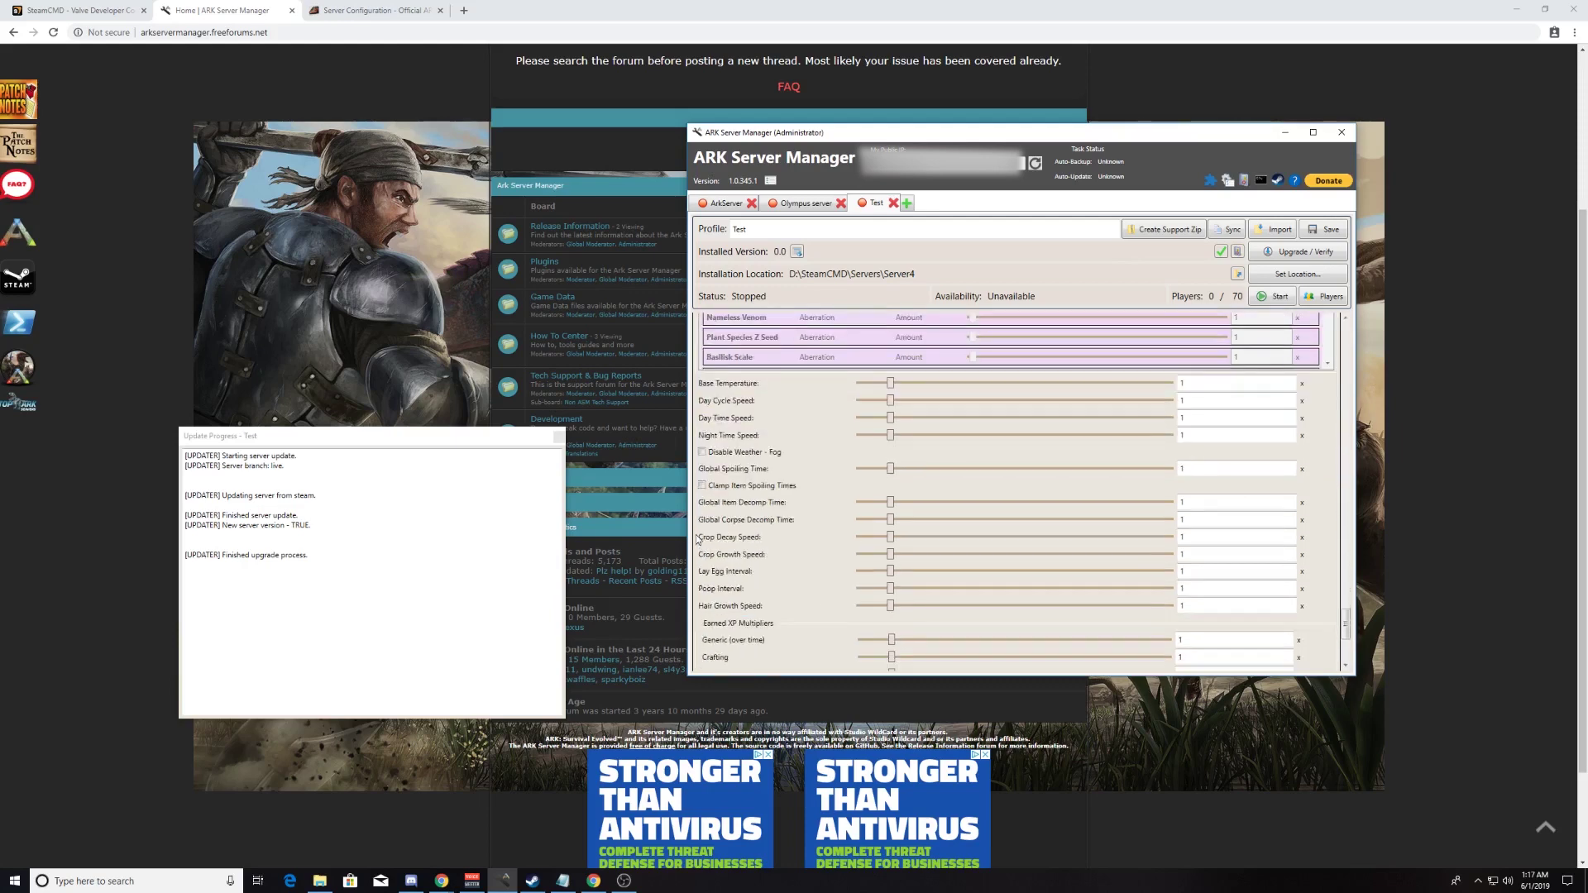
scroll(966, 527, "up", 2)
scroll(966, 527, "down", 10)
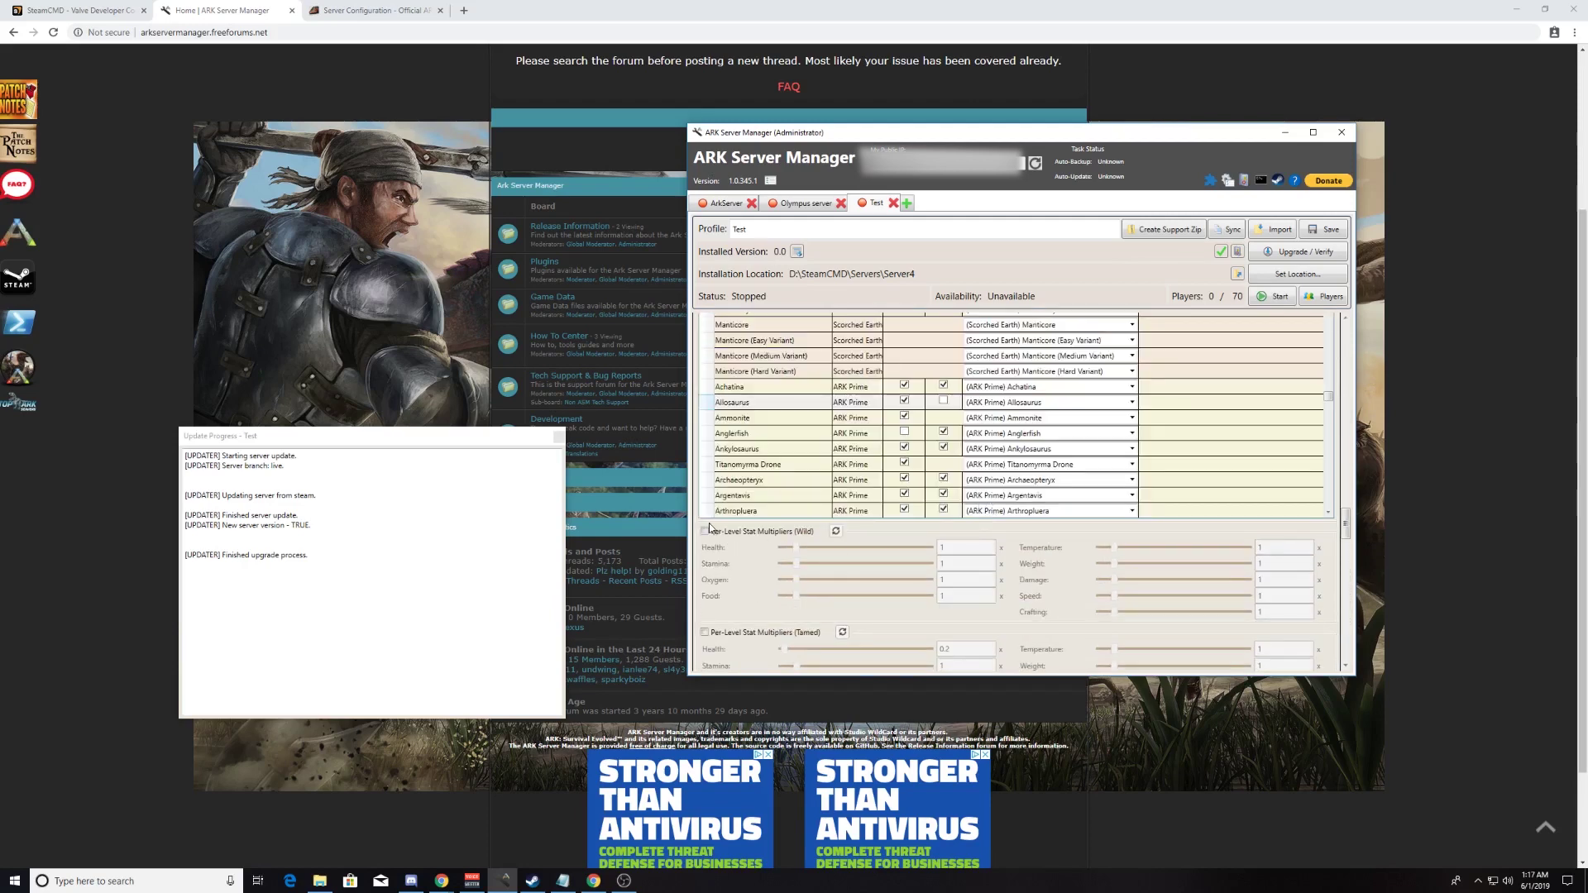
scroll(696, 516, "up", 5)
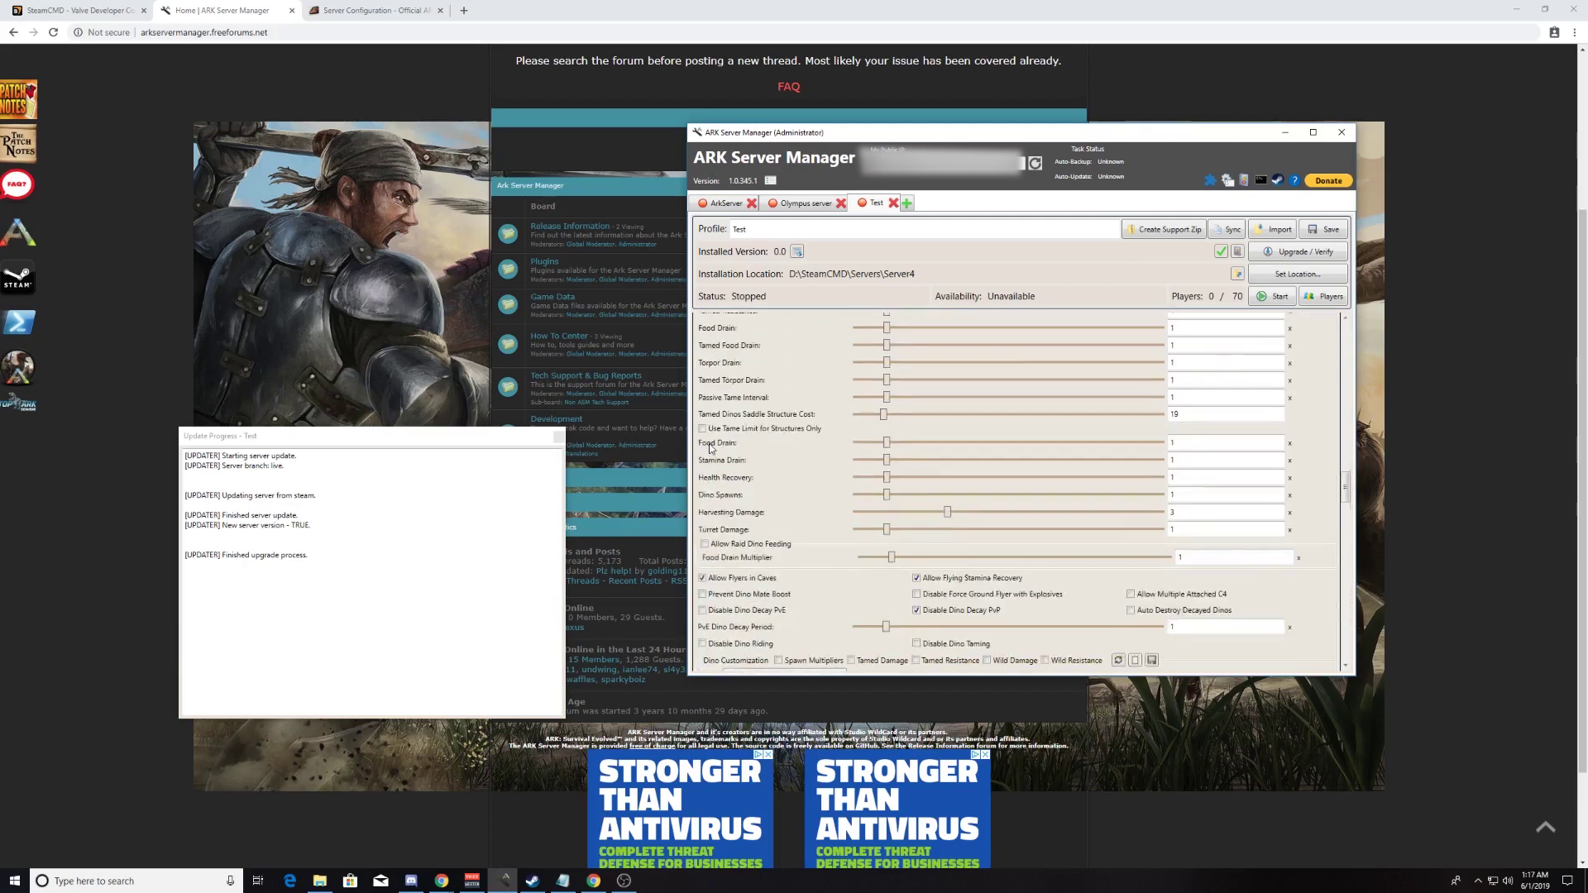
scroll(700, 488, "up", 8)
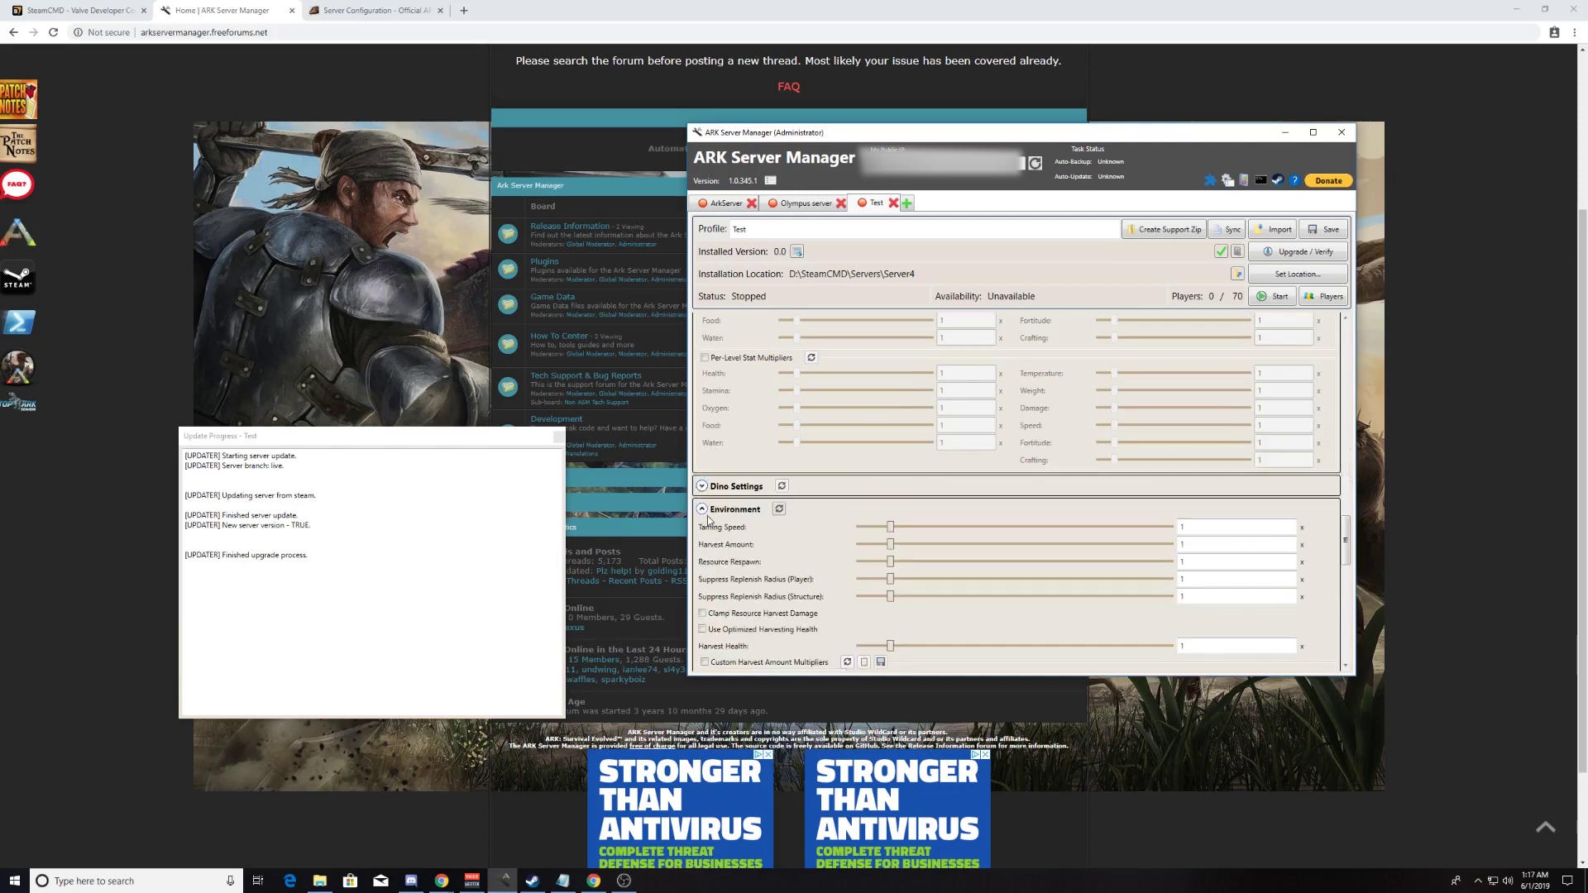
Step: Collapse the Dino, Player, HUD and Visuals, and Chat and Notifications sections, then save the Test profile
left_click(702, 487)
scroll(700, 404, "up", 2)
scroll(703, 431, "up", 4)
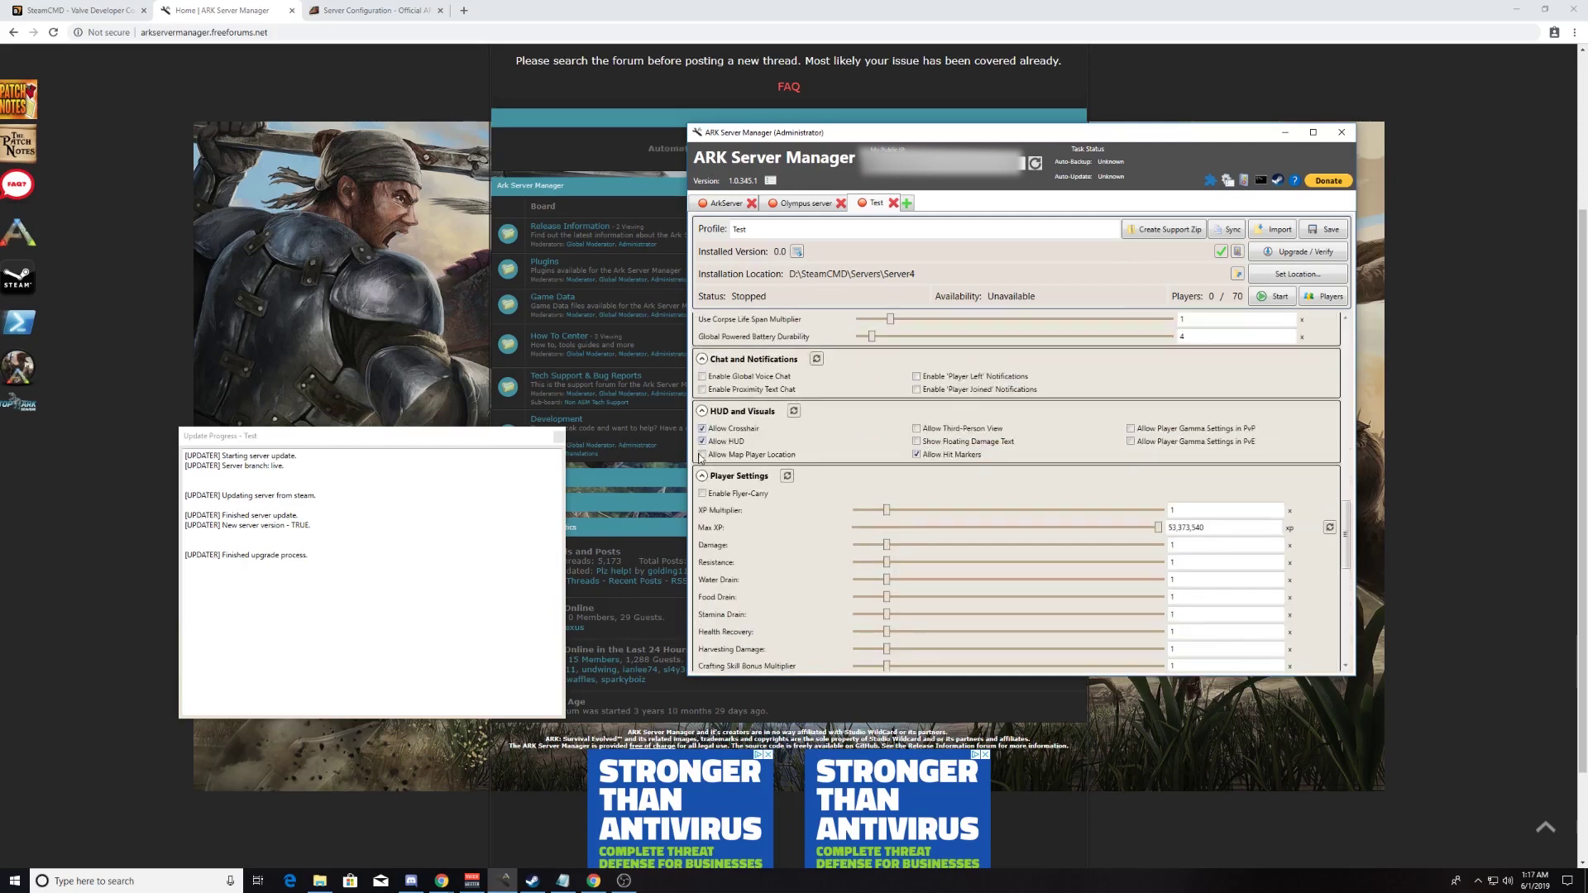
left_click(703, 475)
left_click(702, 411)
left_click(702, 359)
scroll(702, 359, "up", 5)
left_click(1327, 230)
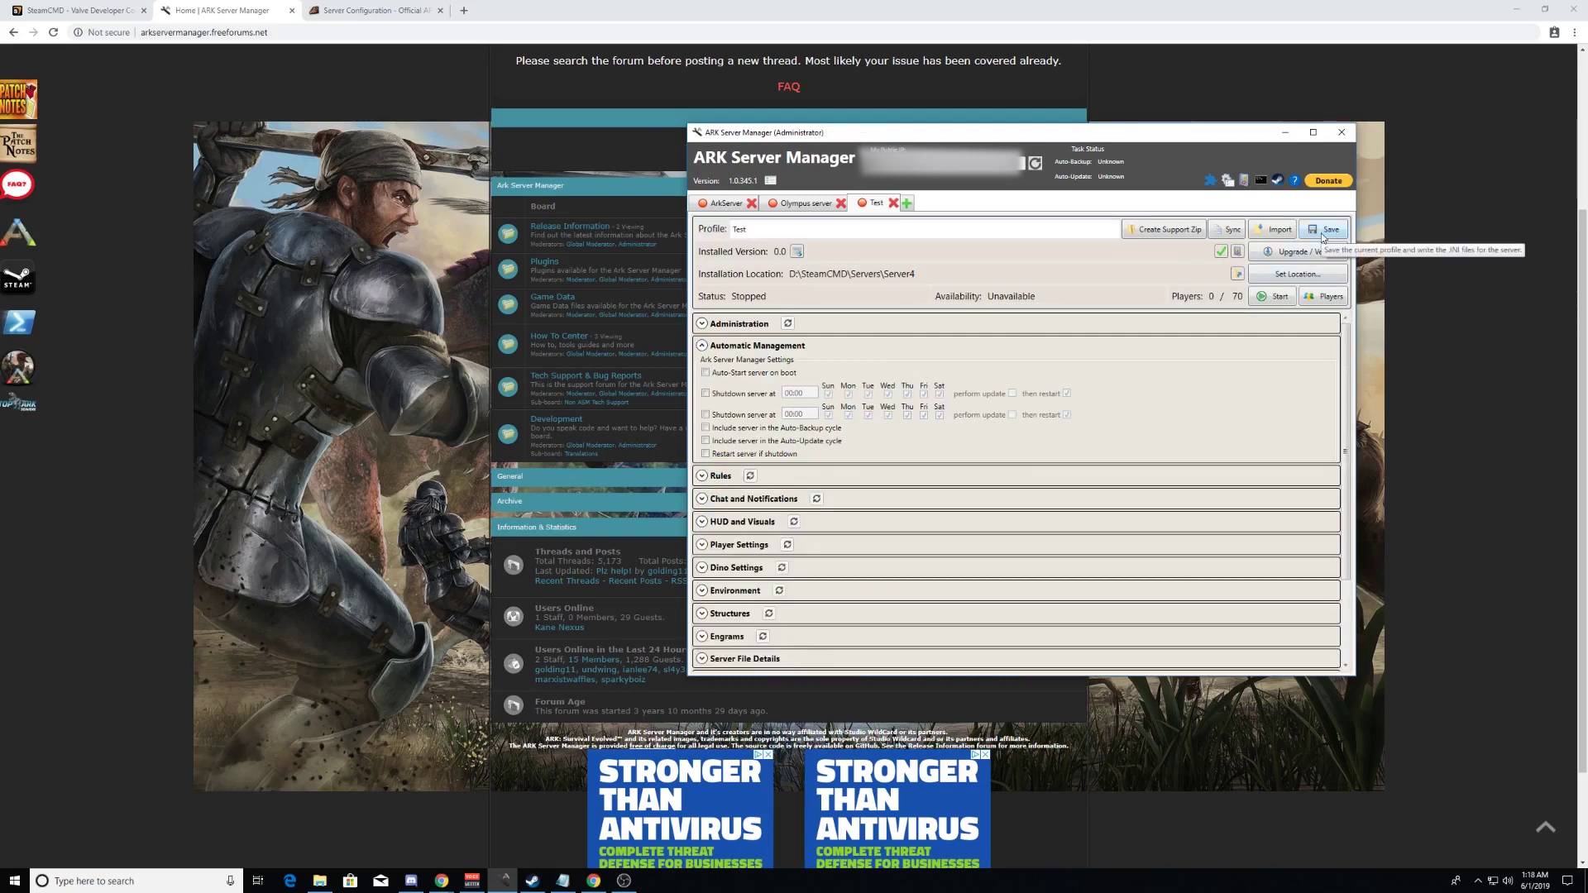
Step: Start the Test server and move its console window to the right
left_click(1280, 296)
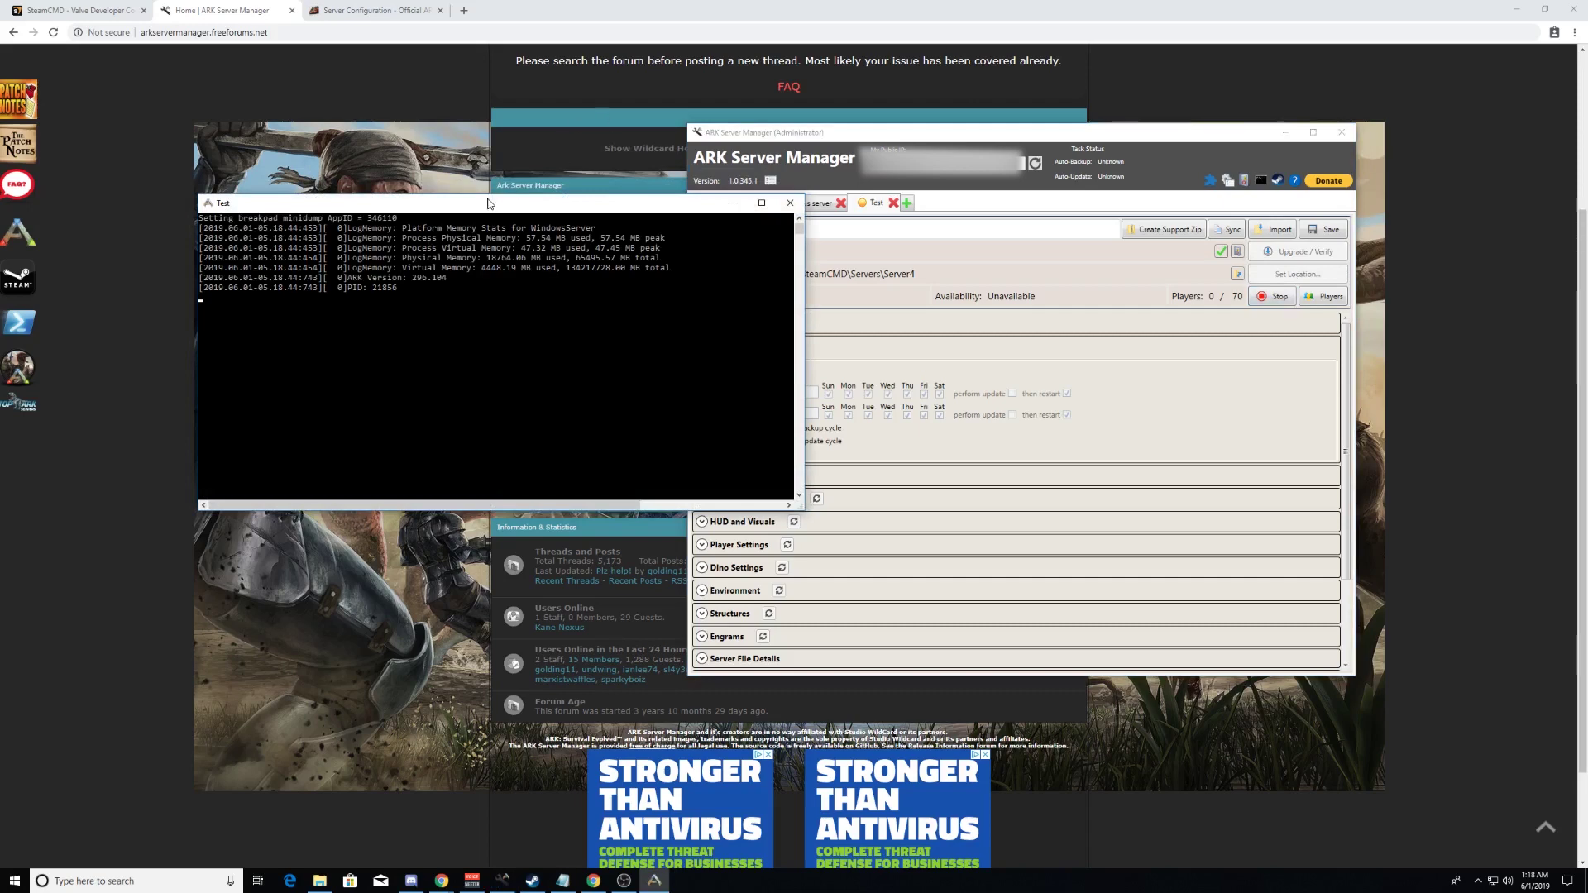
left_click_drag(492, 206, 1042, 265)
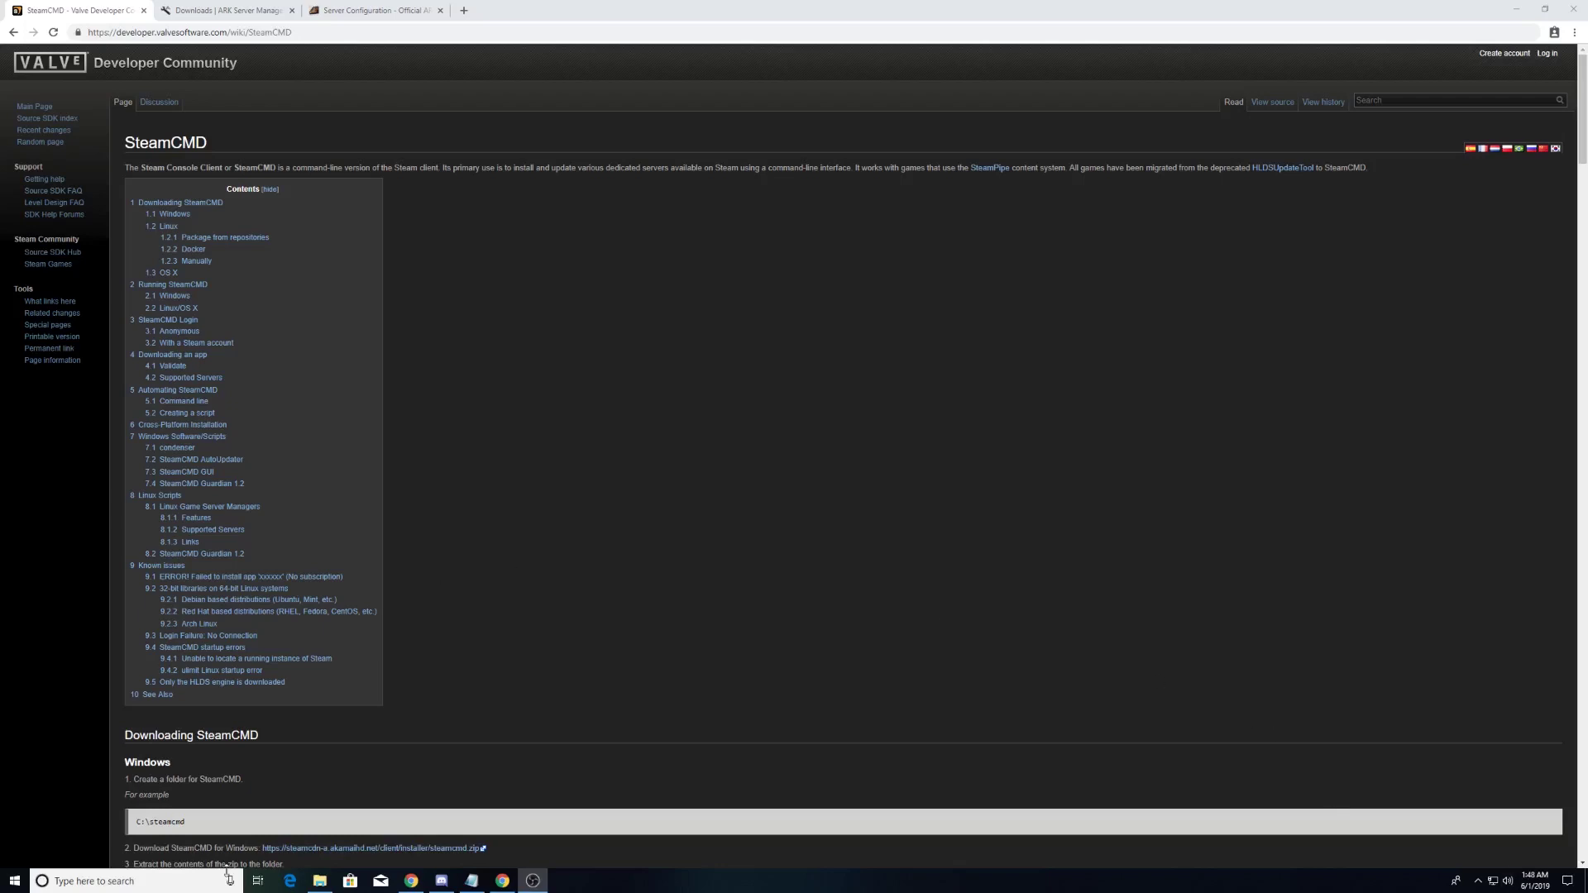
Step: Open Command Prompt and change to the D:\steamcmd\steamcmd folder
left_click(229, 873)
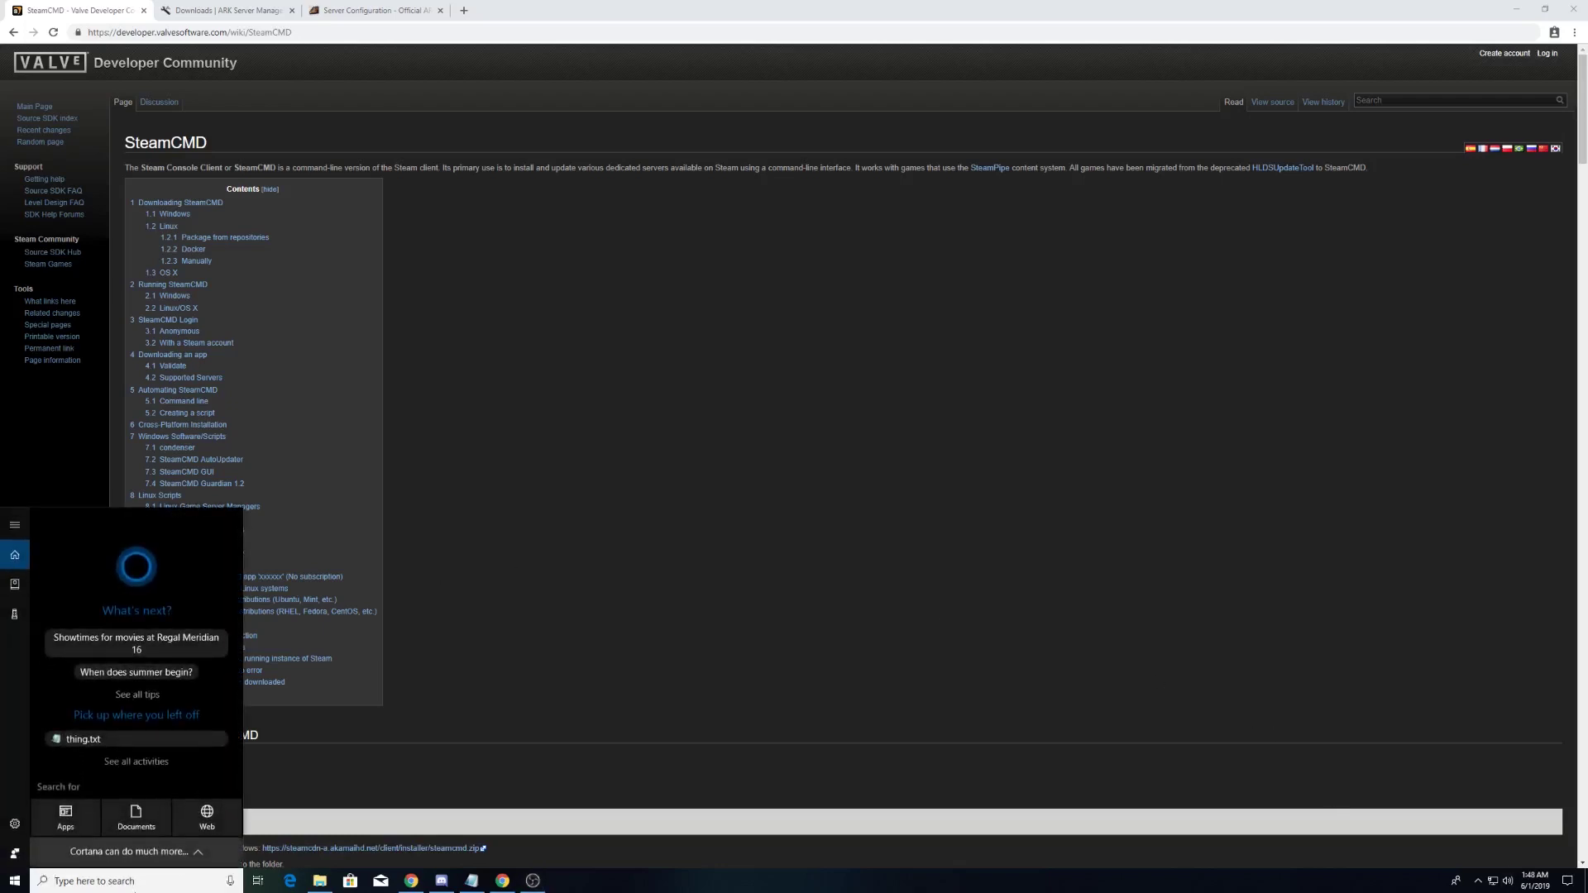
type("cmd")
key("Return")
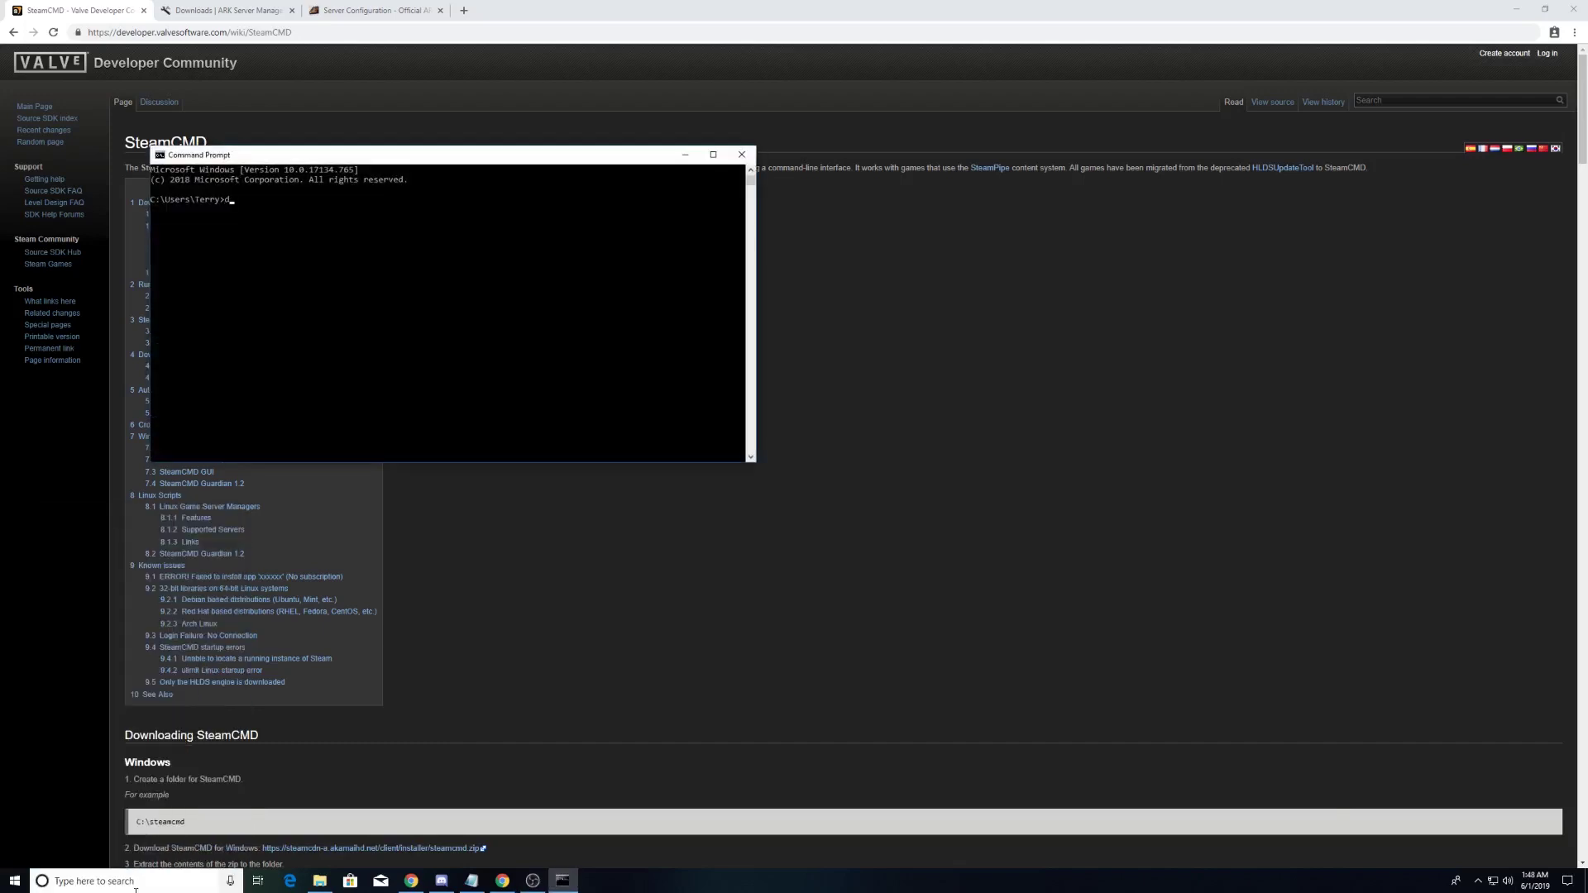
type(":")
key("Return")
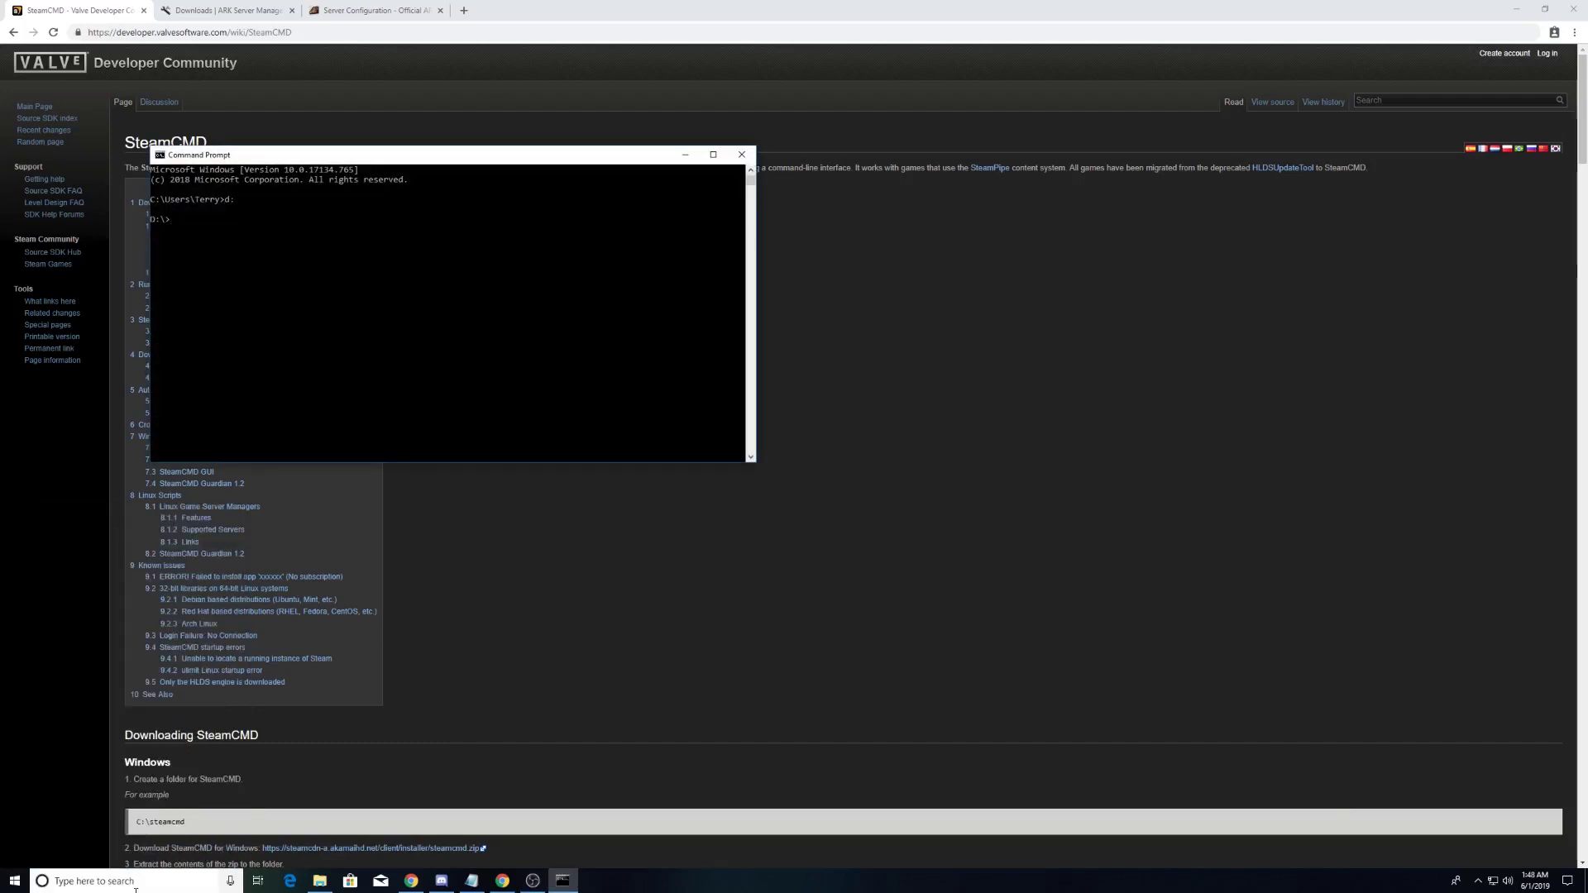
type("cd /steamcmd/steamcmd")
key("Return")
Step: Launch SteamCMD, log in anonymously, and run app_update 376030 to install the ARK server
type("steamcmd")
key("Return")
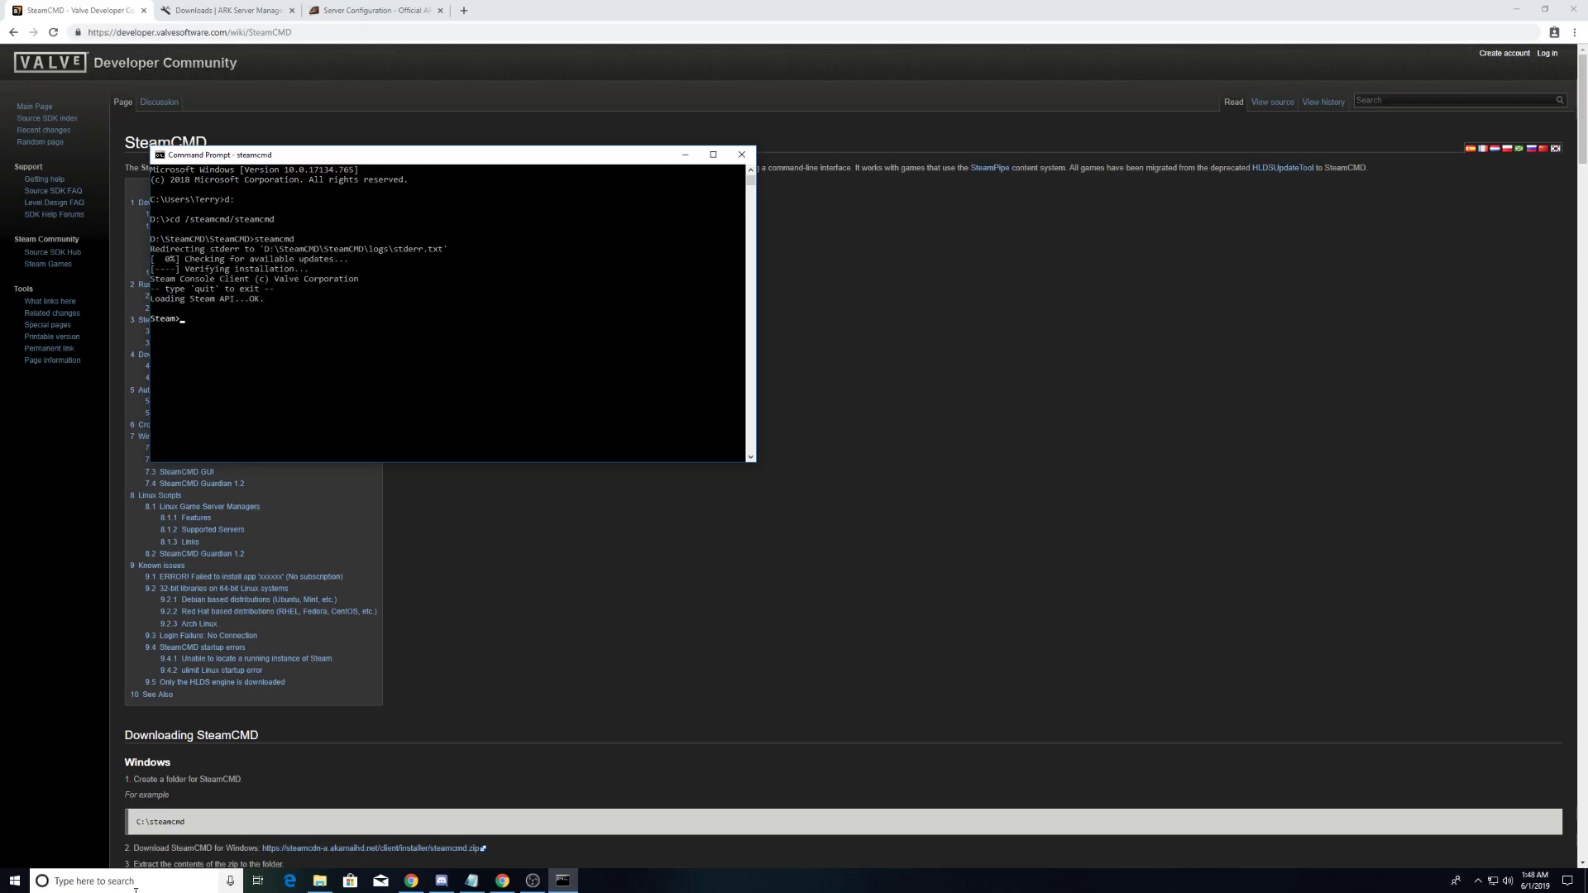
type("login anonymous")
key("Return")
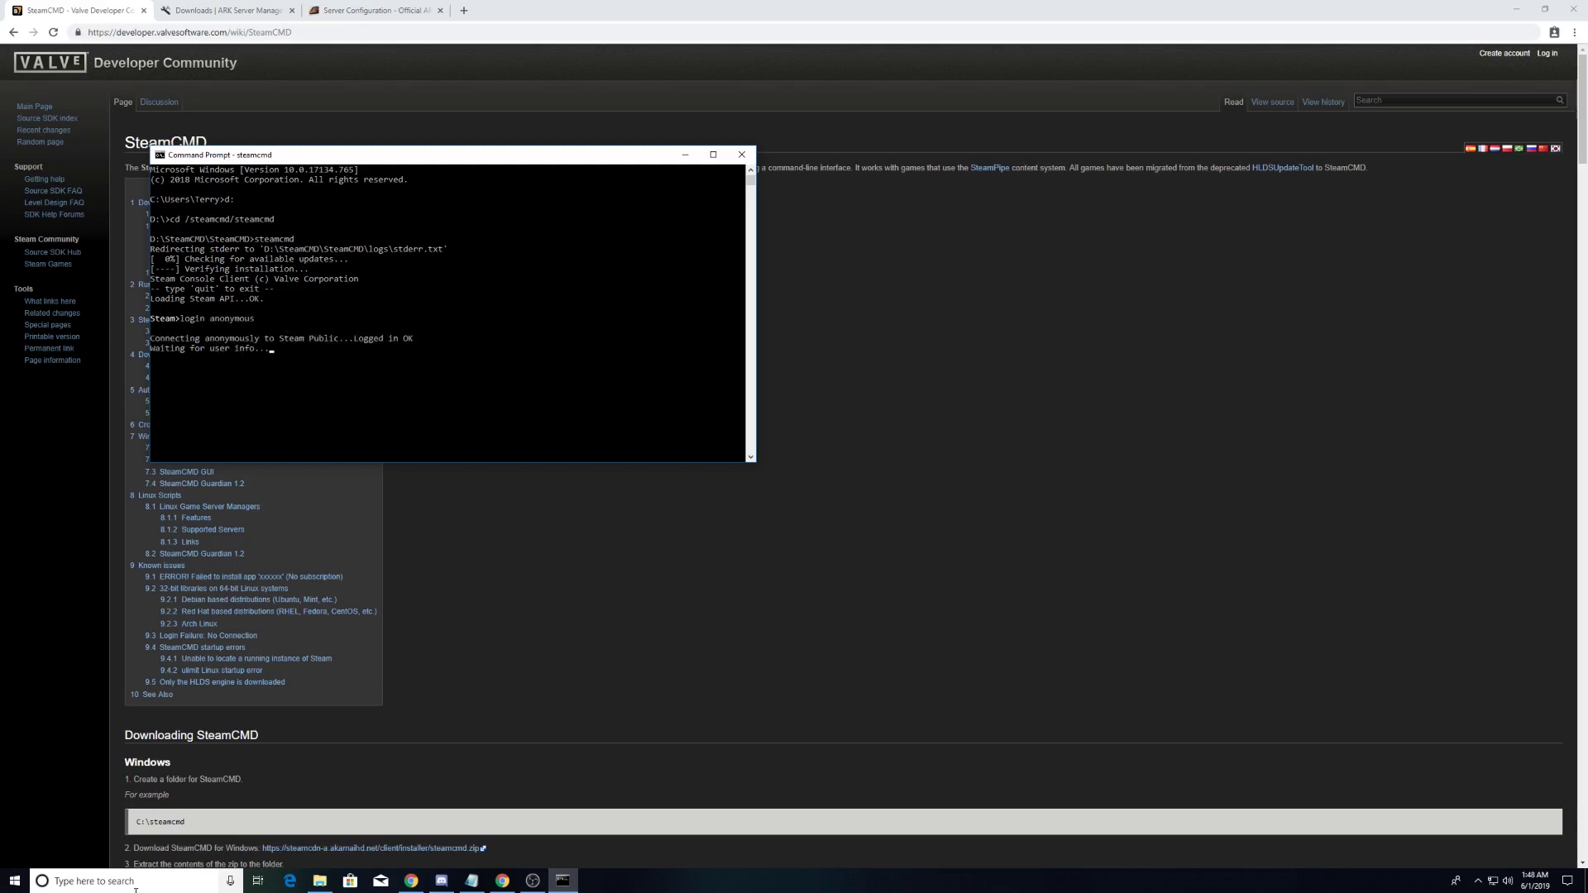
type("app")
type("_update 376030")
key("Return")
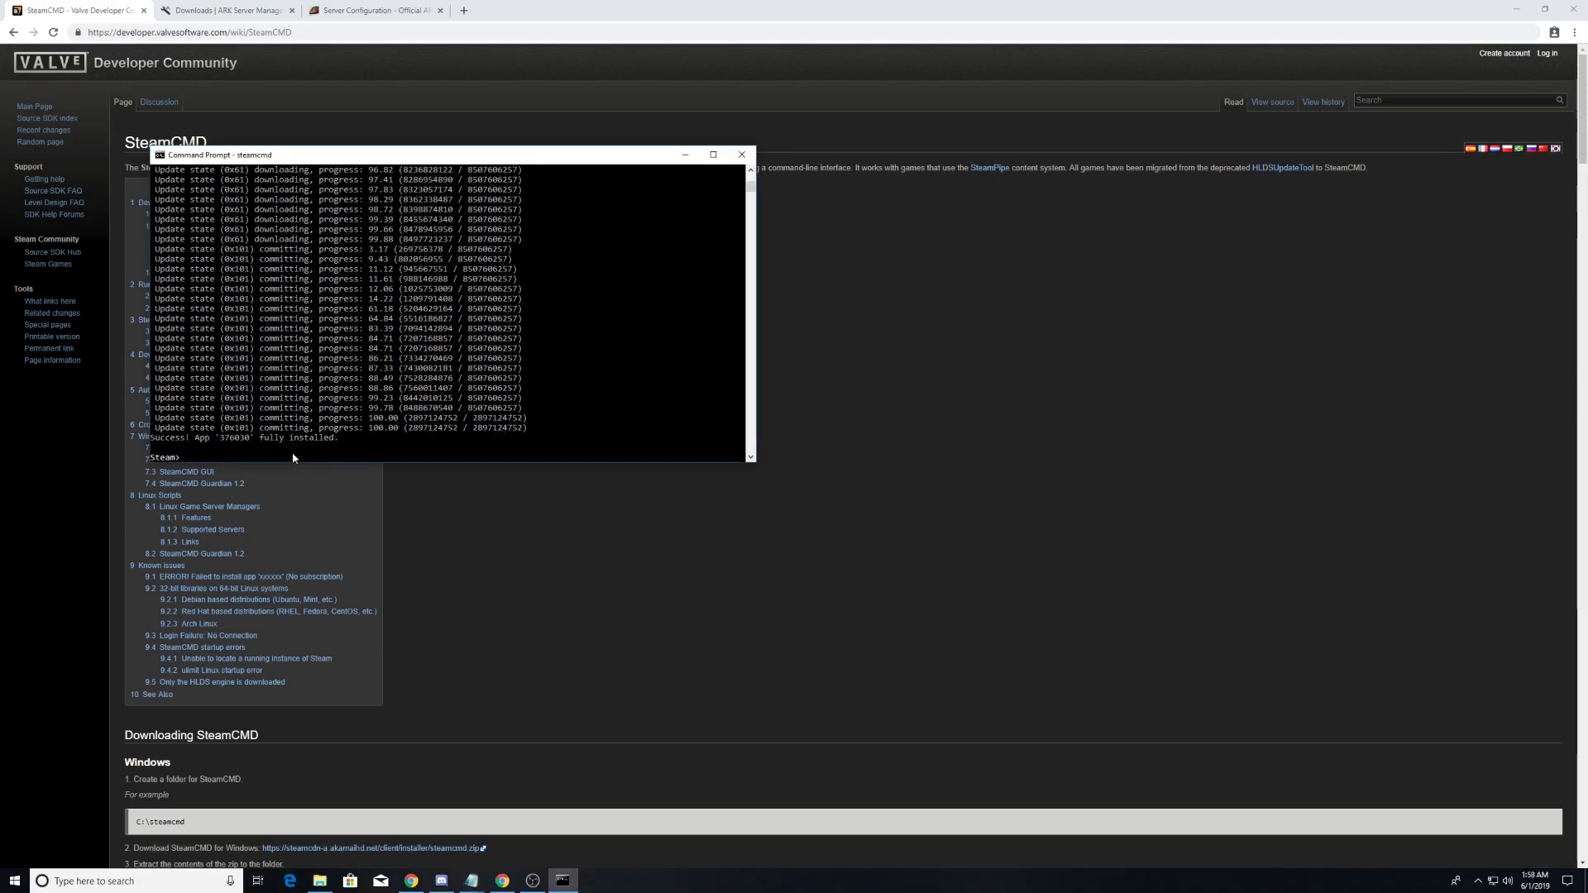
Step: Exit SteamCMD once app 376030 has finished installing
type("exc")
type("t")
key("Return")
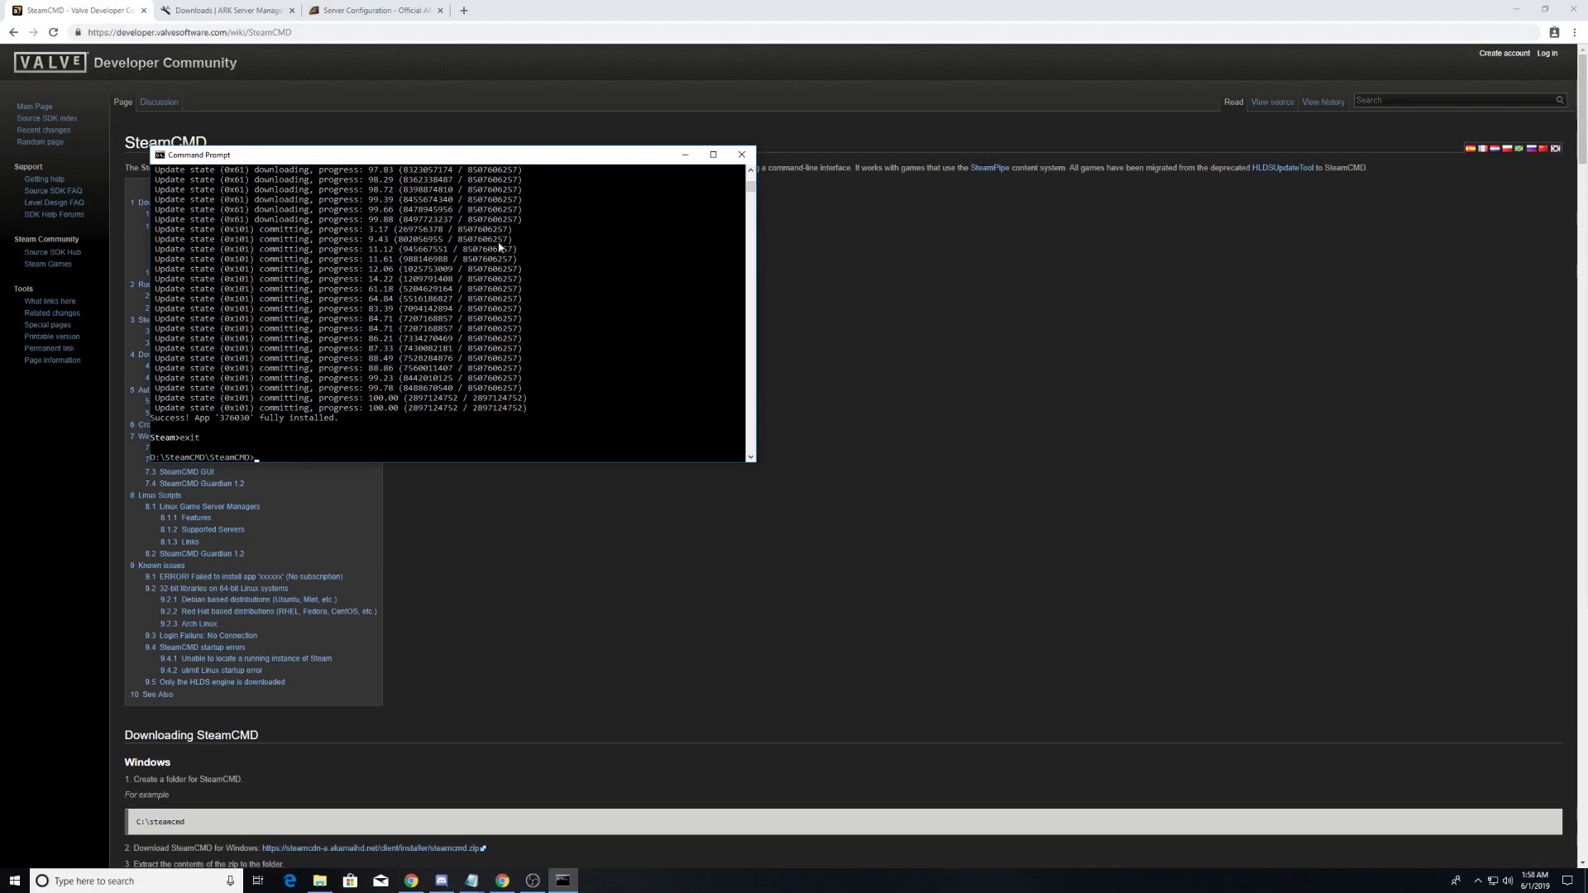
Step: Close Command Prompt and browse in File Explorer to D:\SteamCMD\SteamCMD\steamapps\common
left_click(742, 154)
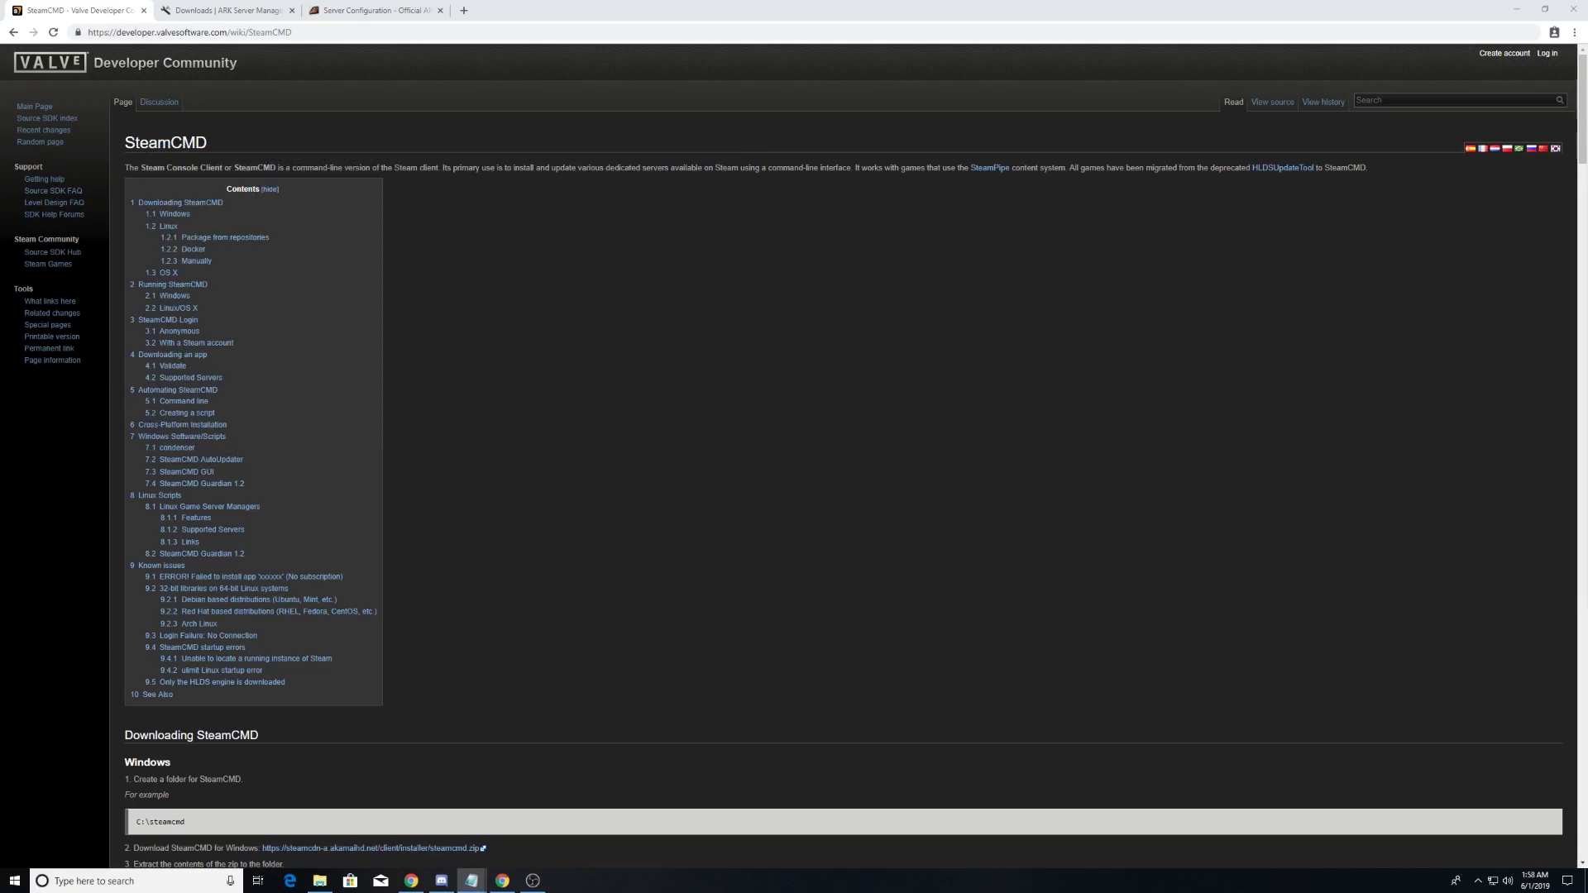
left_click(320, 880)
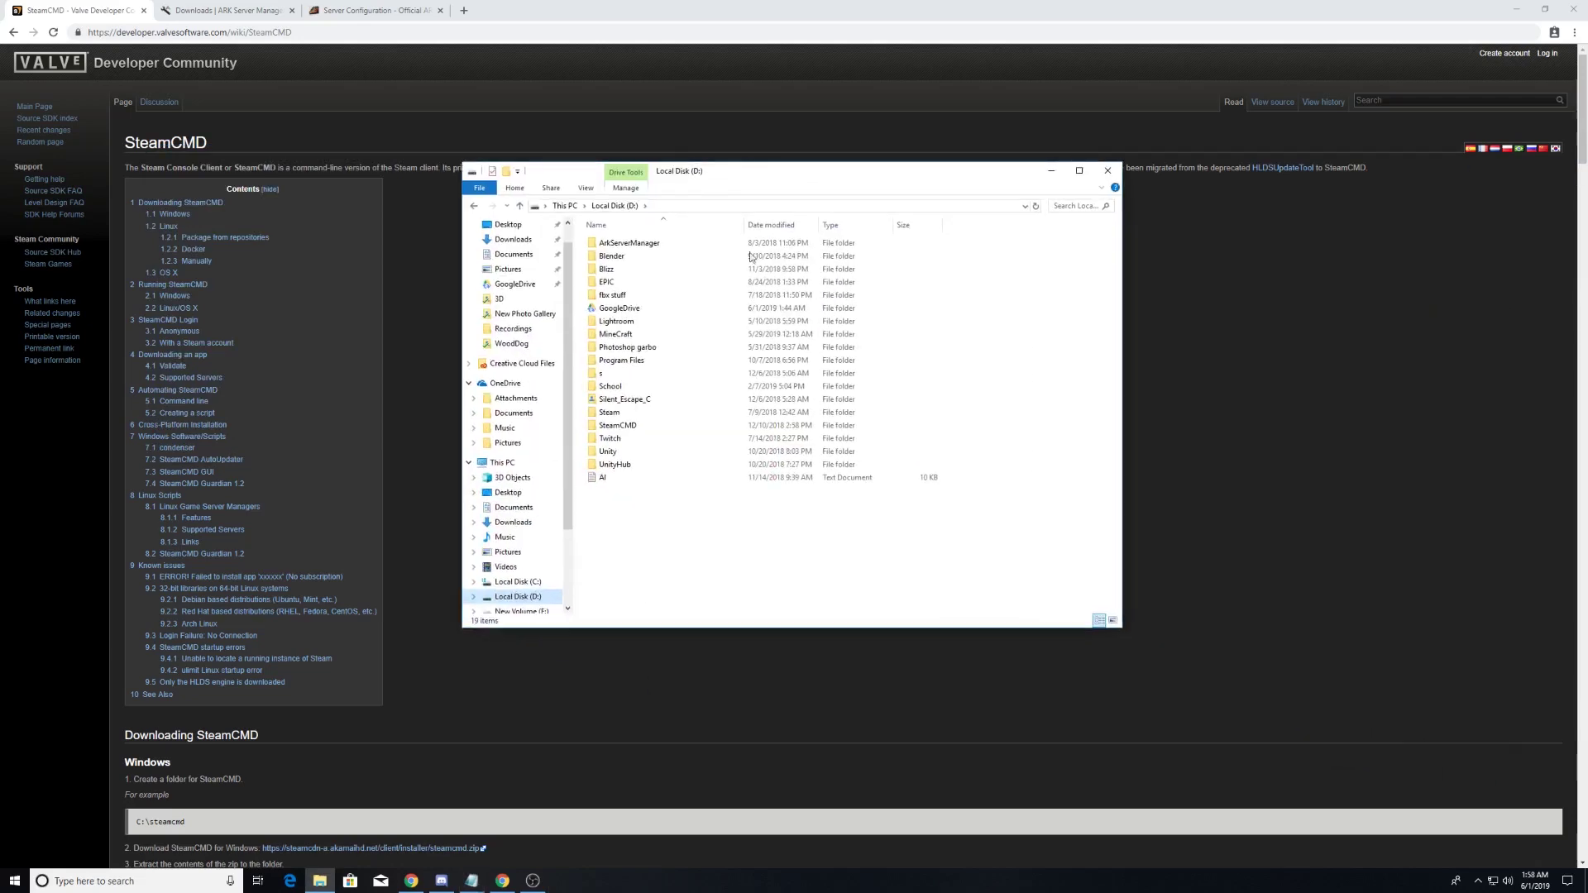
double_click(647, 425)
double_click(637, 295)
double_click(627, 361)
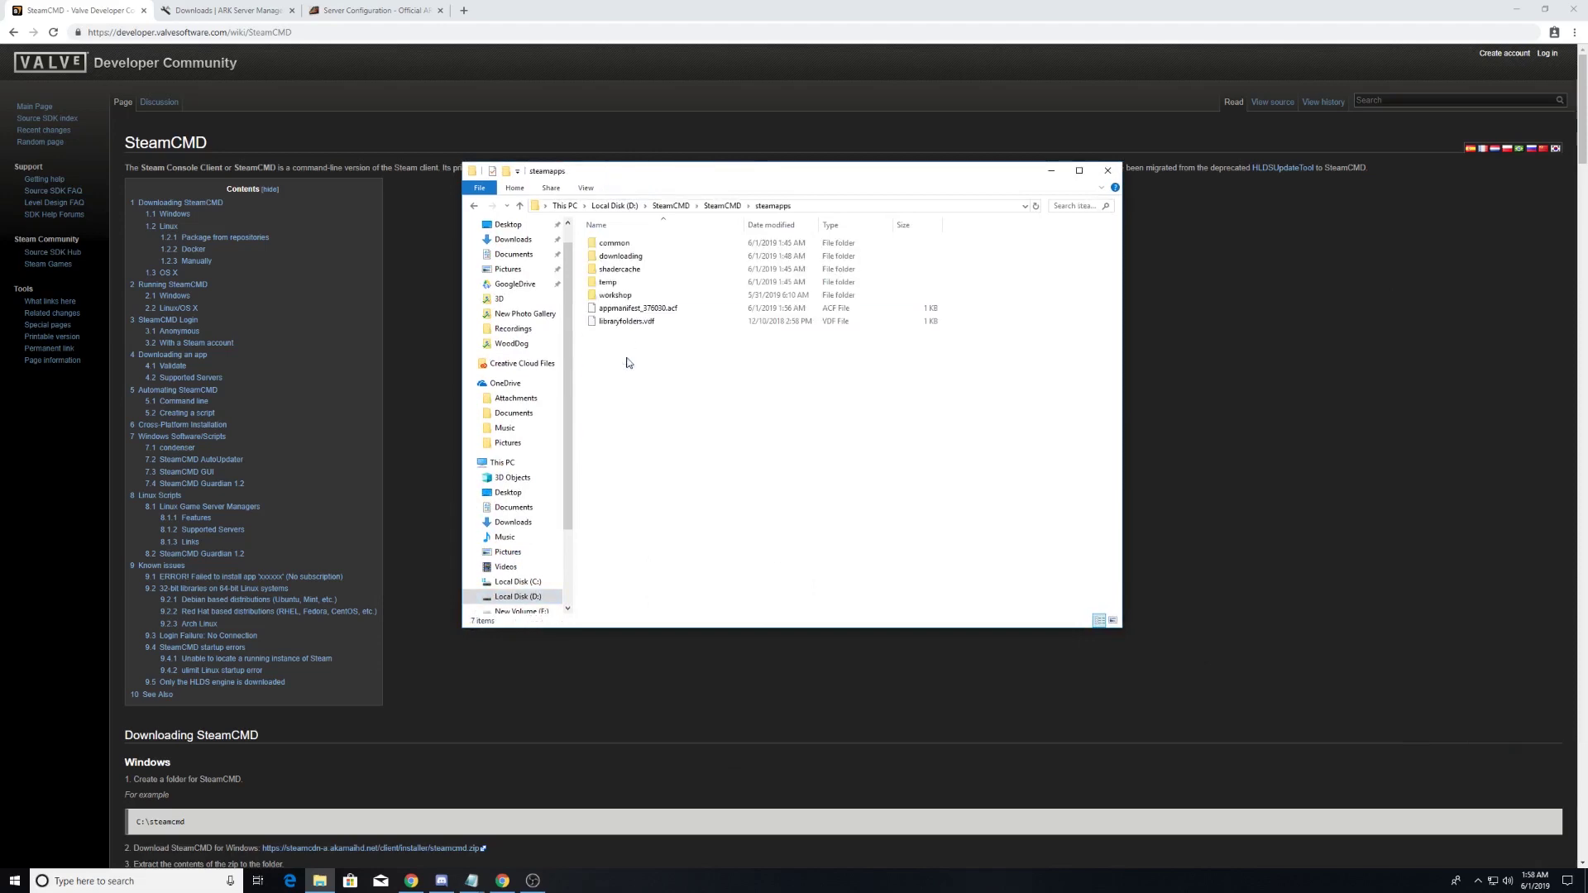
double_click(622, 245)
Step: Go into the dedicated server's ShooterGame\Binaries\Win64 folder and run ShooterGameServer
double_click(677, 245)
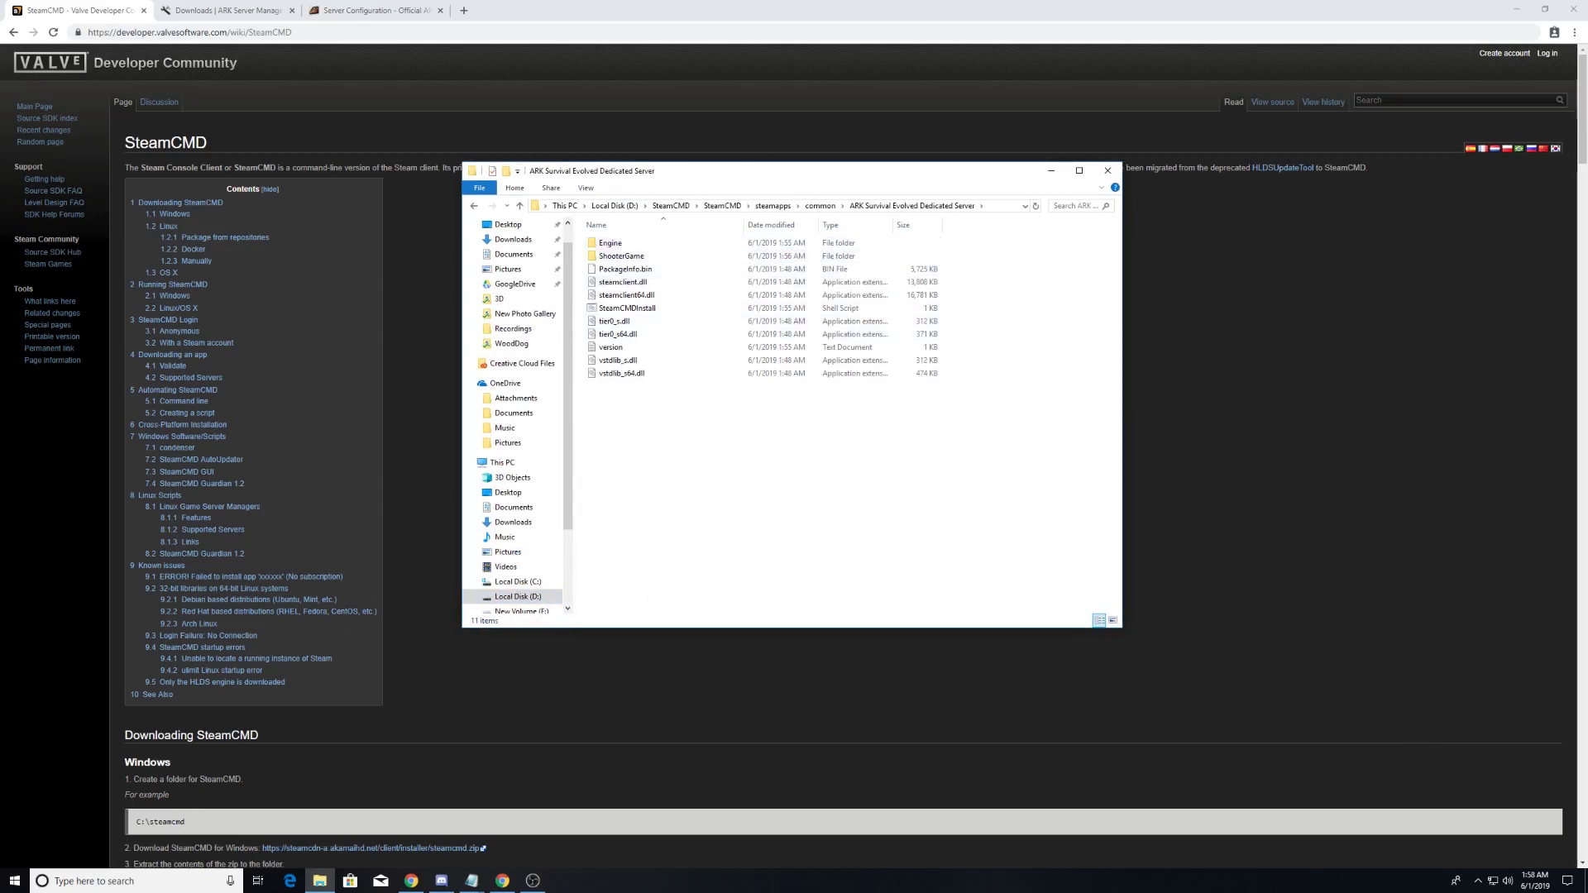
double_click(658, 256)
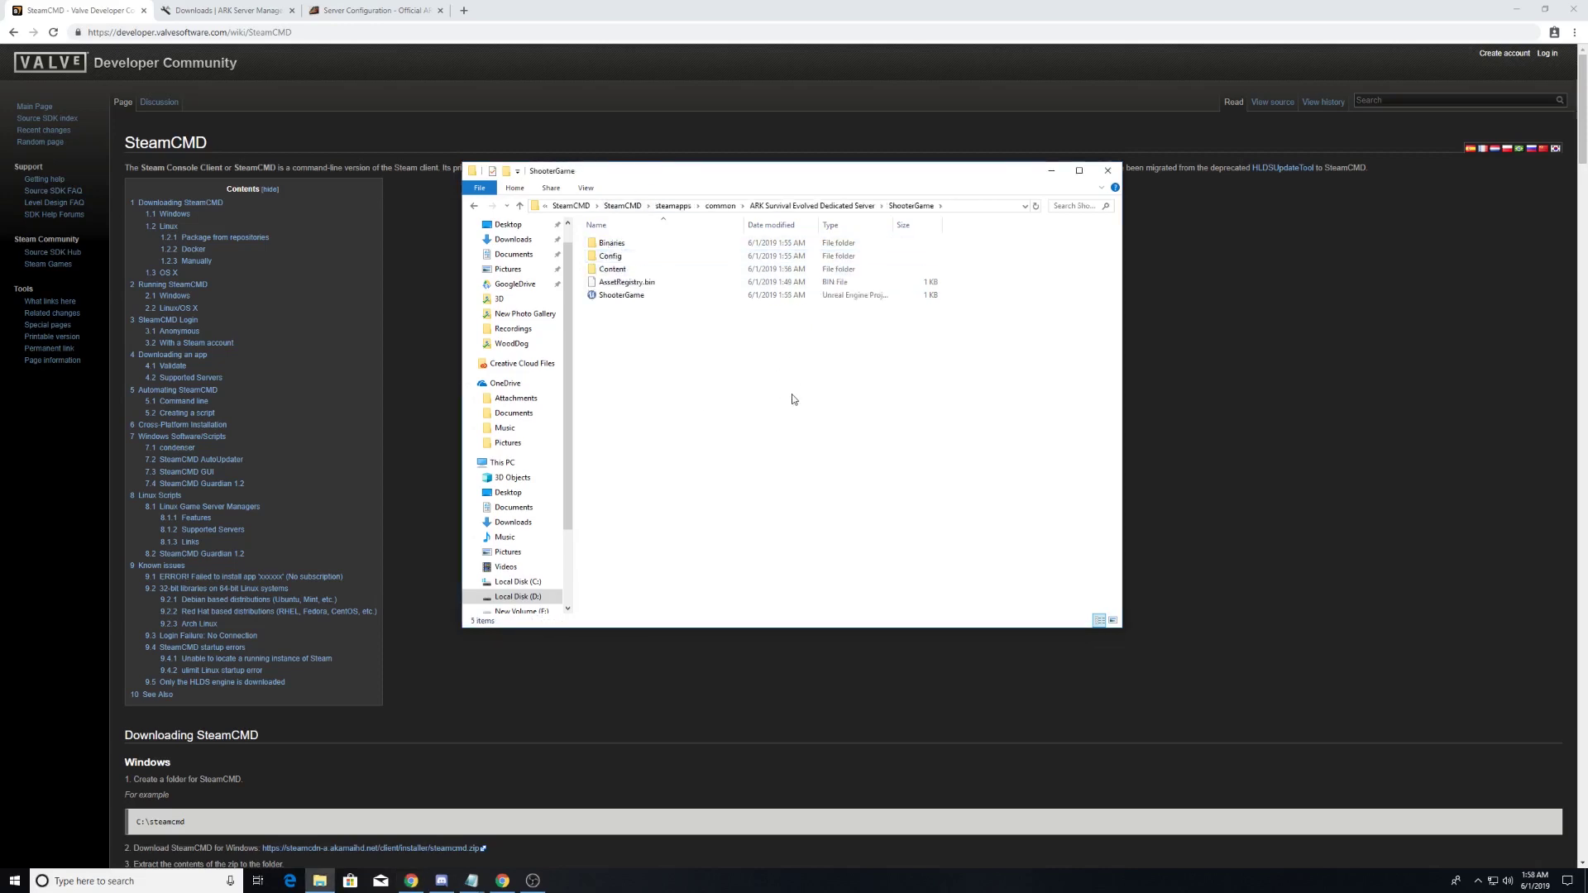
double_click(641, 245)
double_click(638, 257)
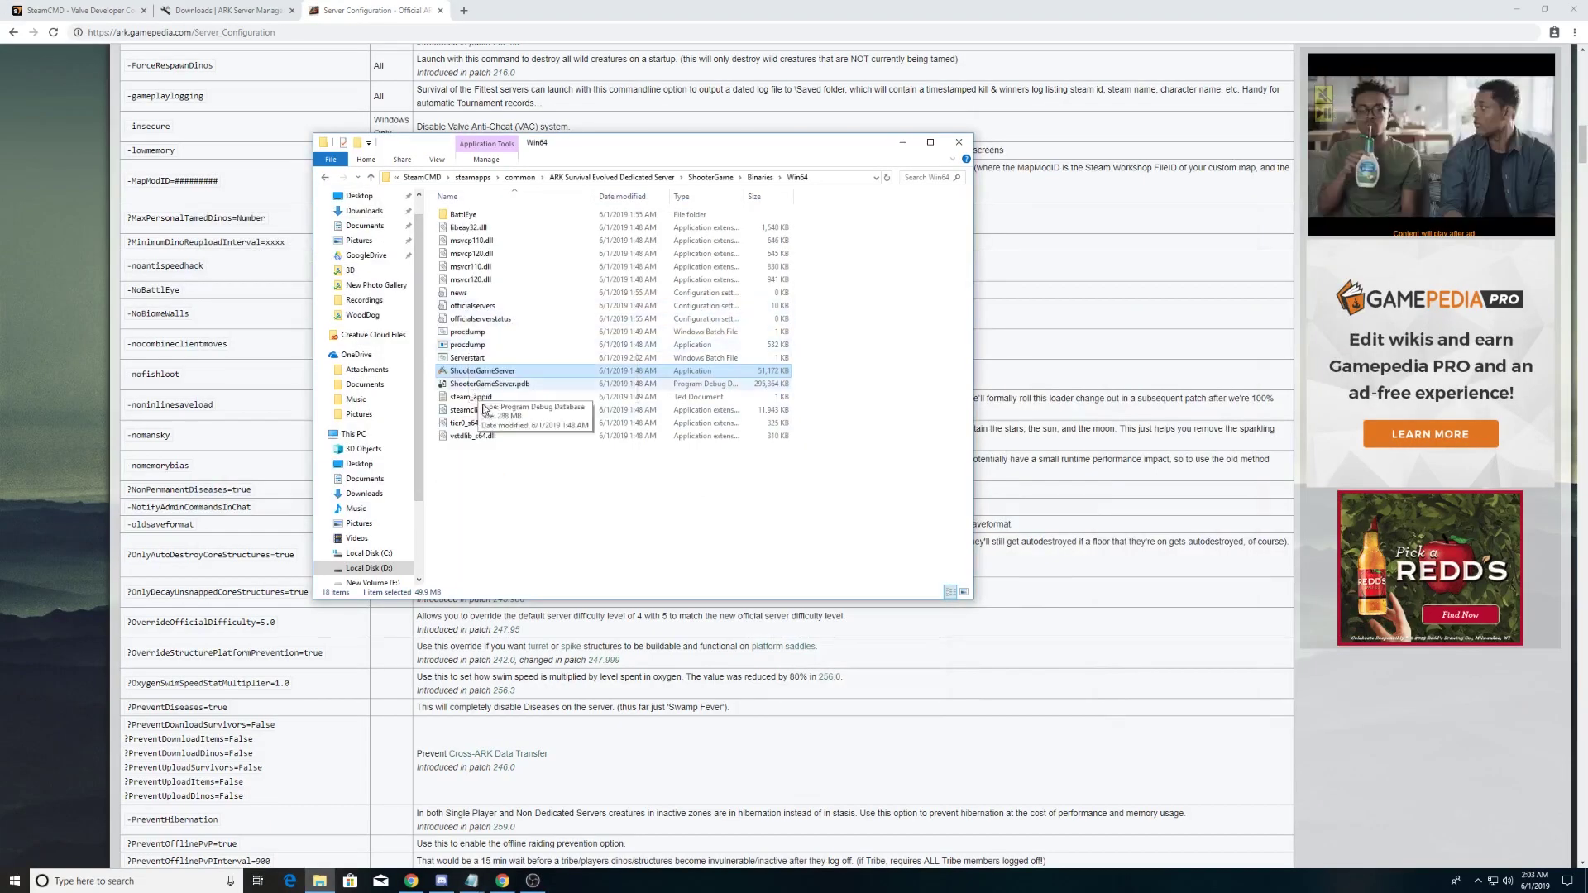
left_click(495, 369)
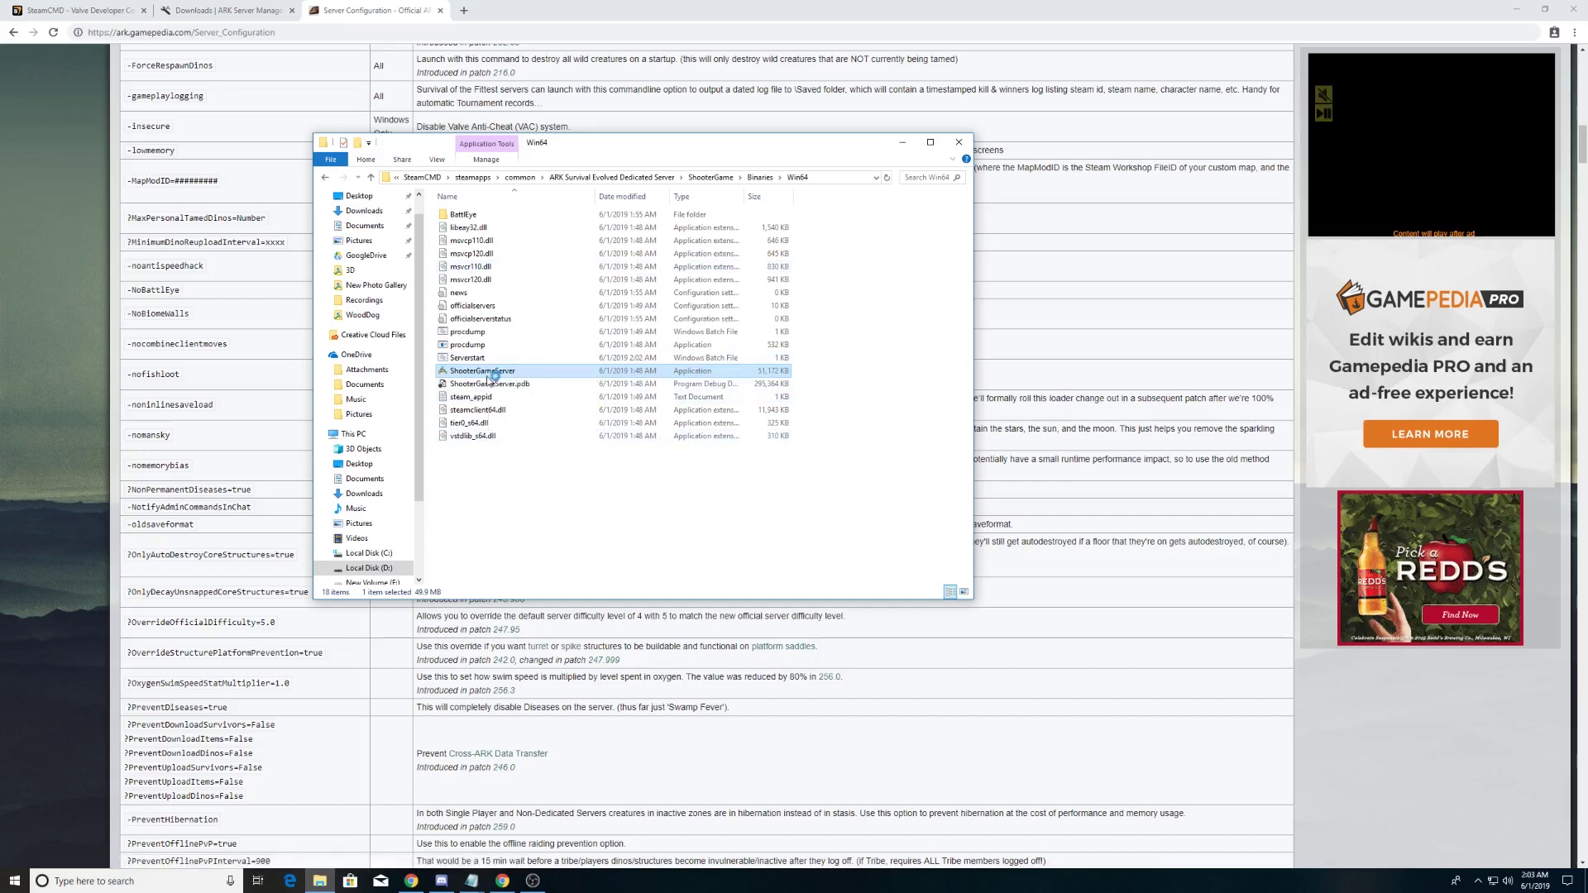
key("Return")
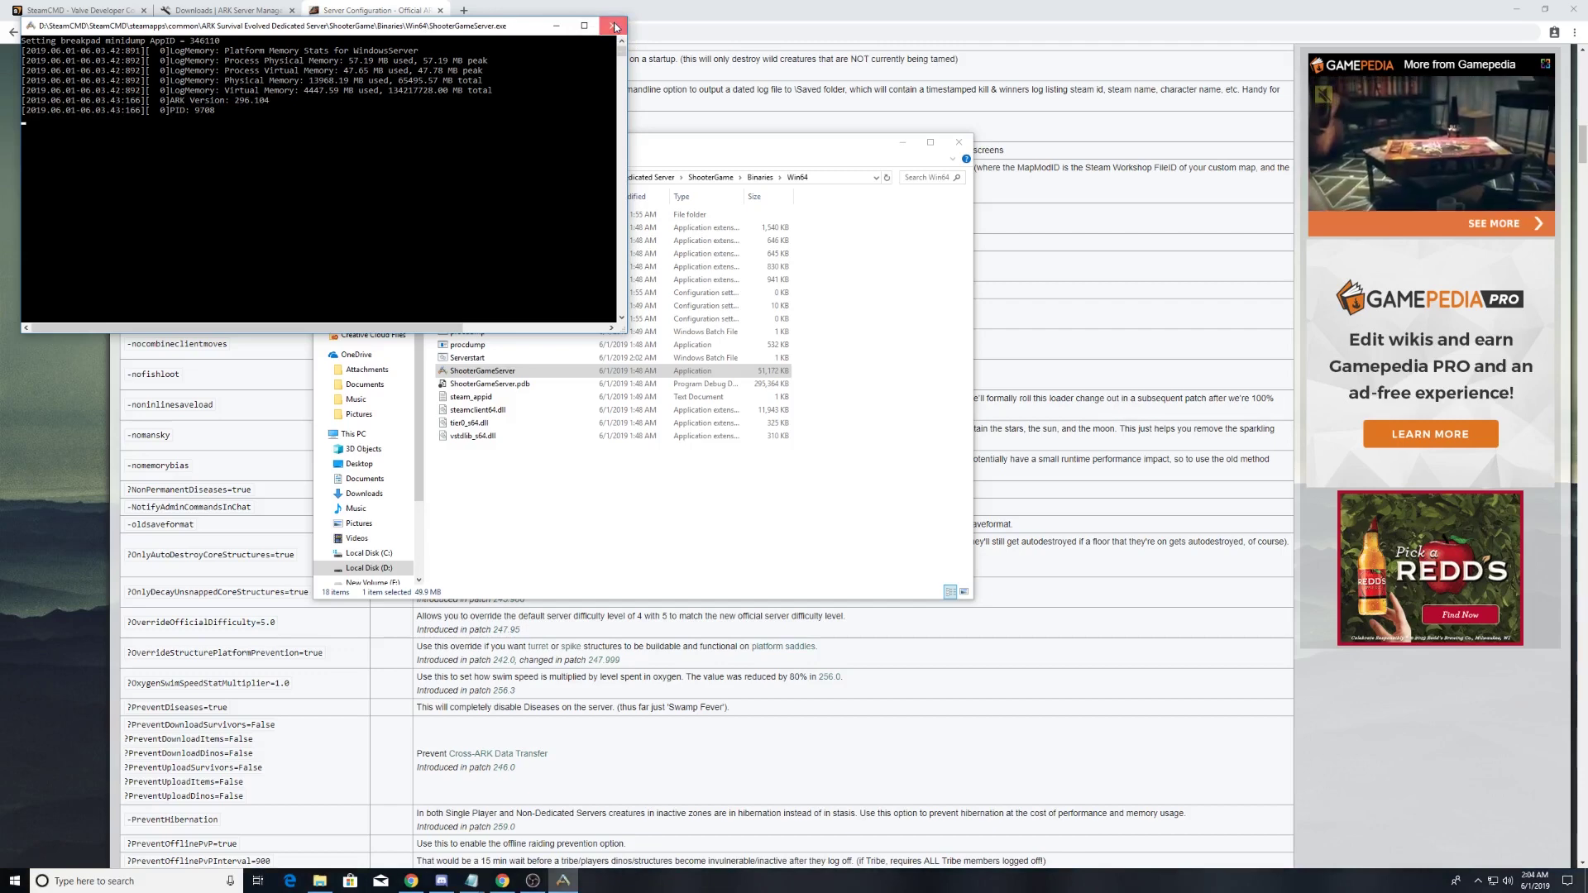
left_click(613, 26)
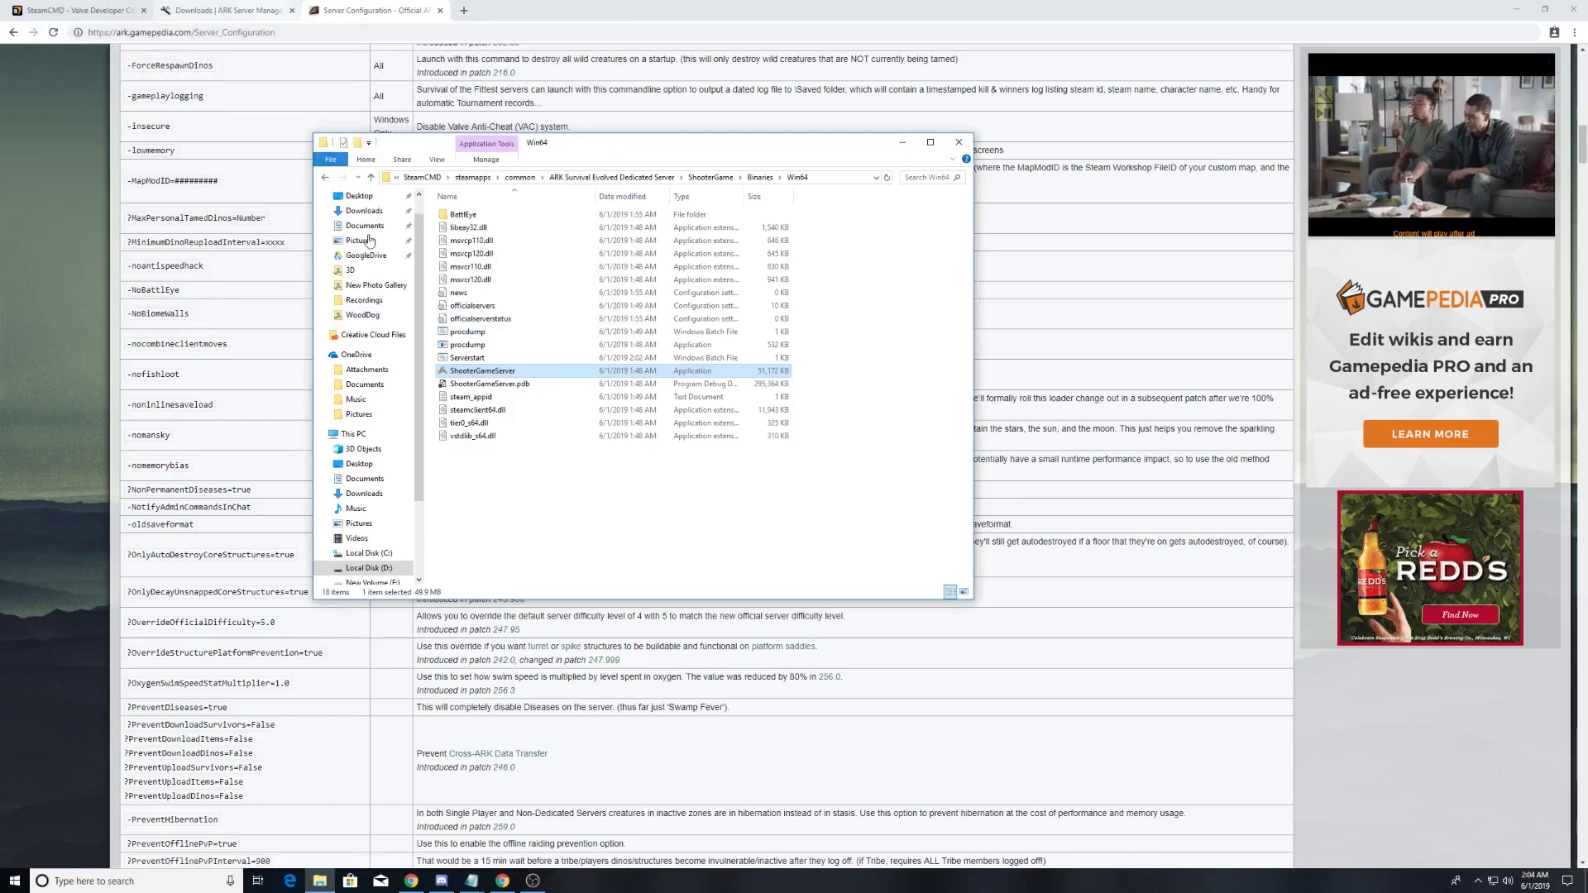
Step: Open the Serverstart batch file from the Win64 folder for editing in Notepad
right_click(492, 362)
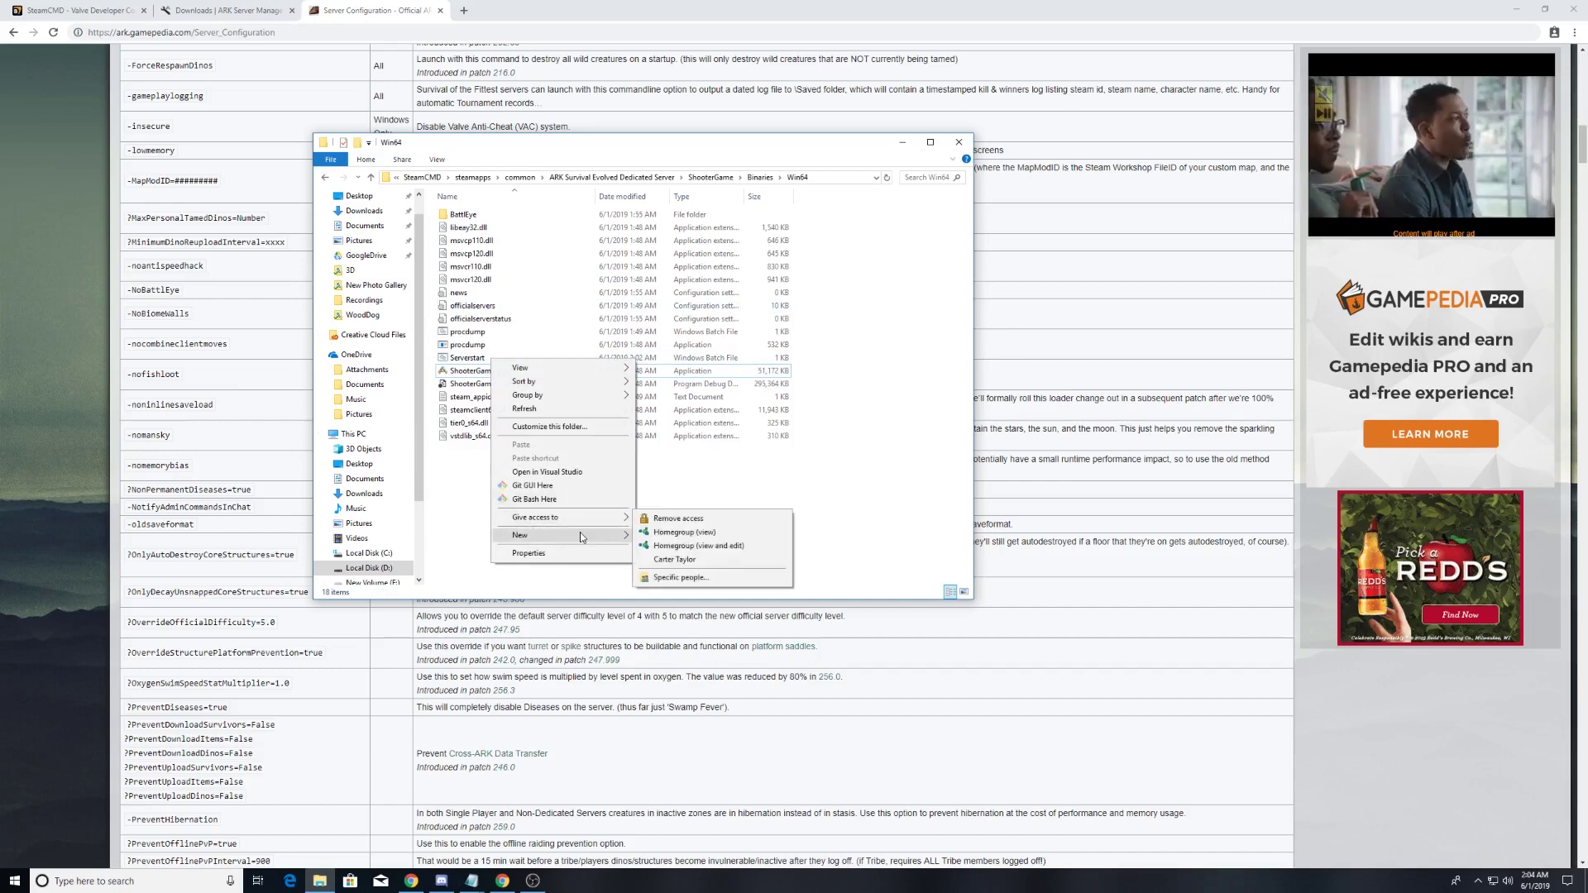
left_click(481, 361)
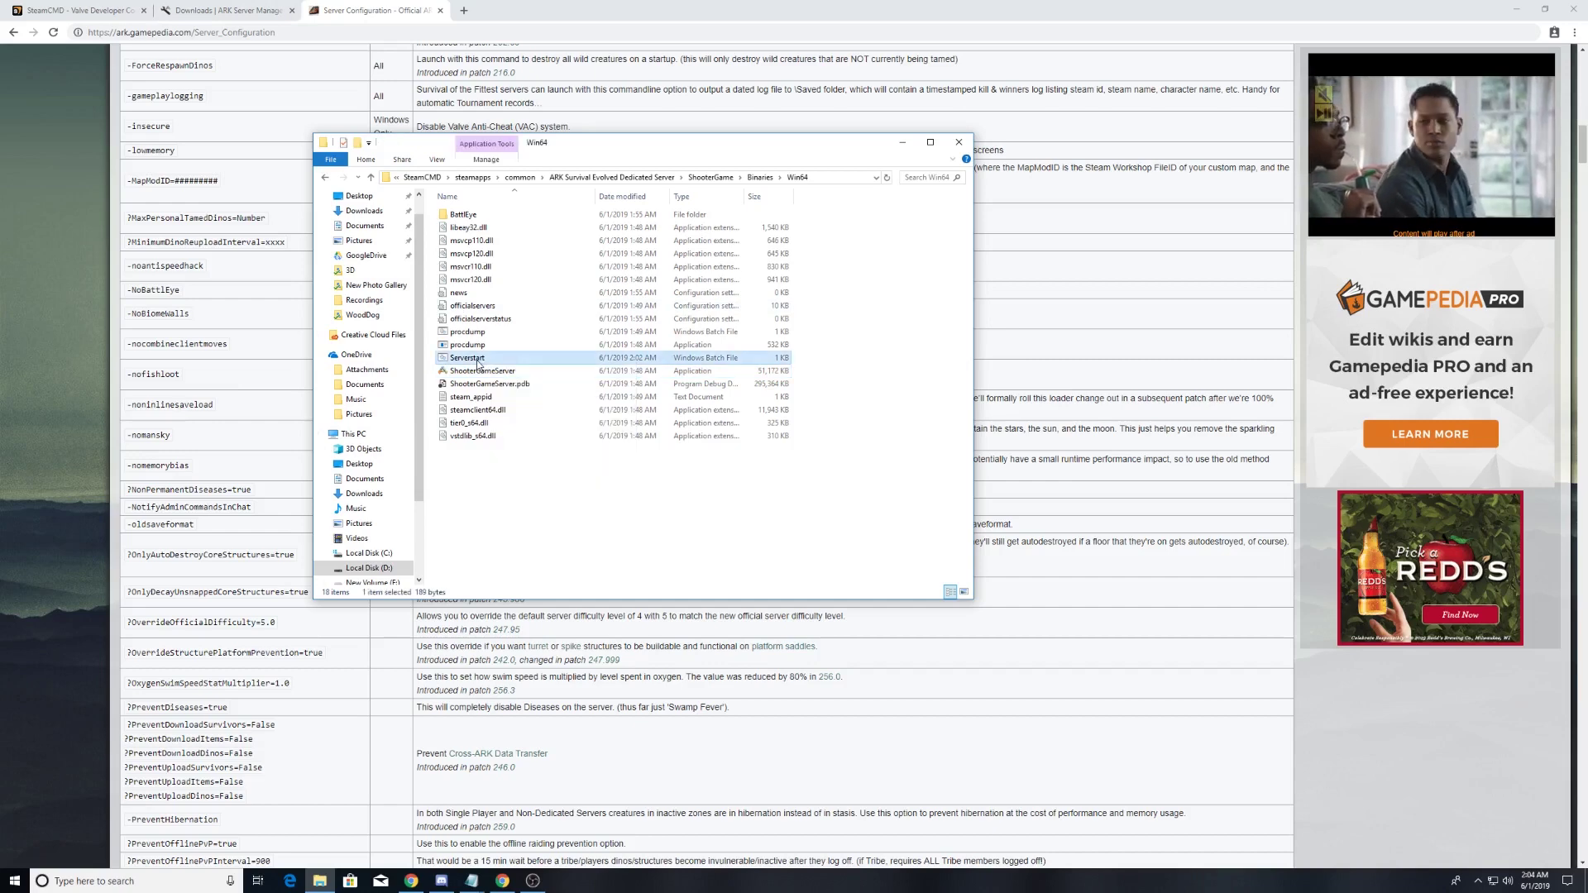
right_click(478, 363)
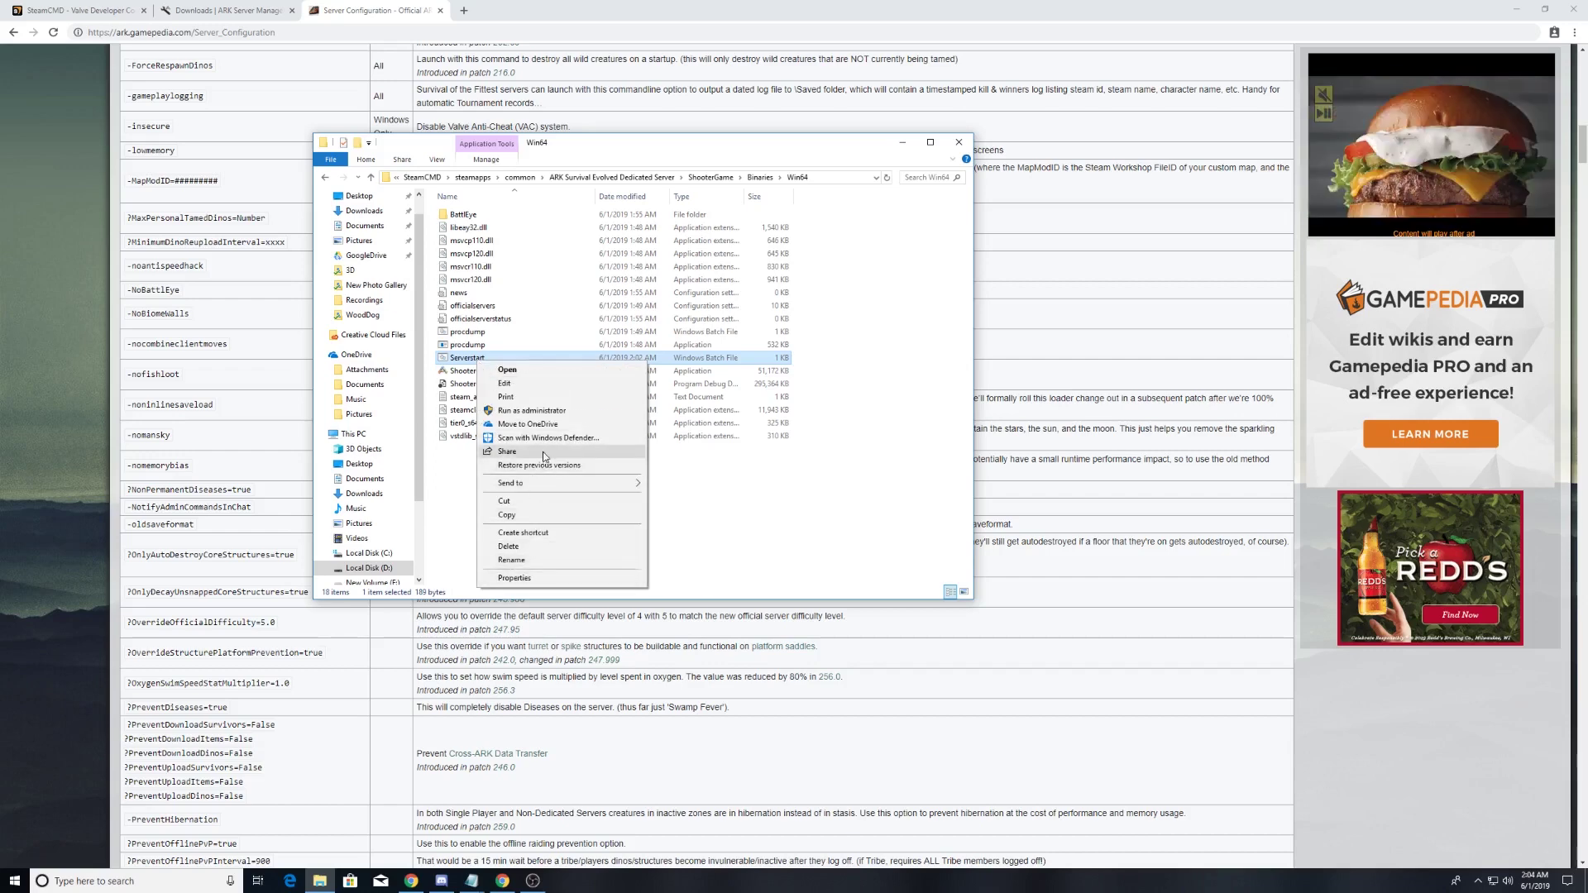
left_click(466, 362)
right_click(466, 362)
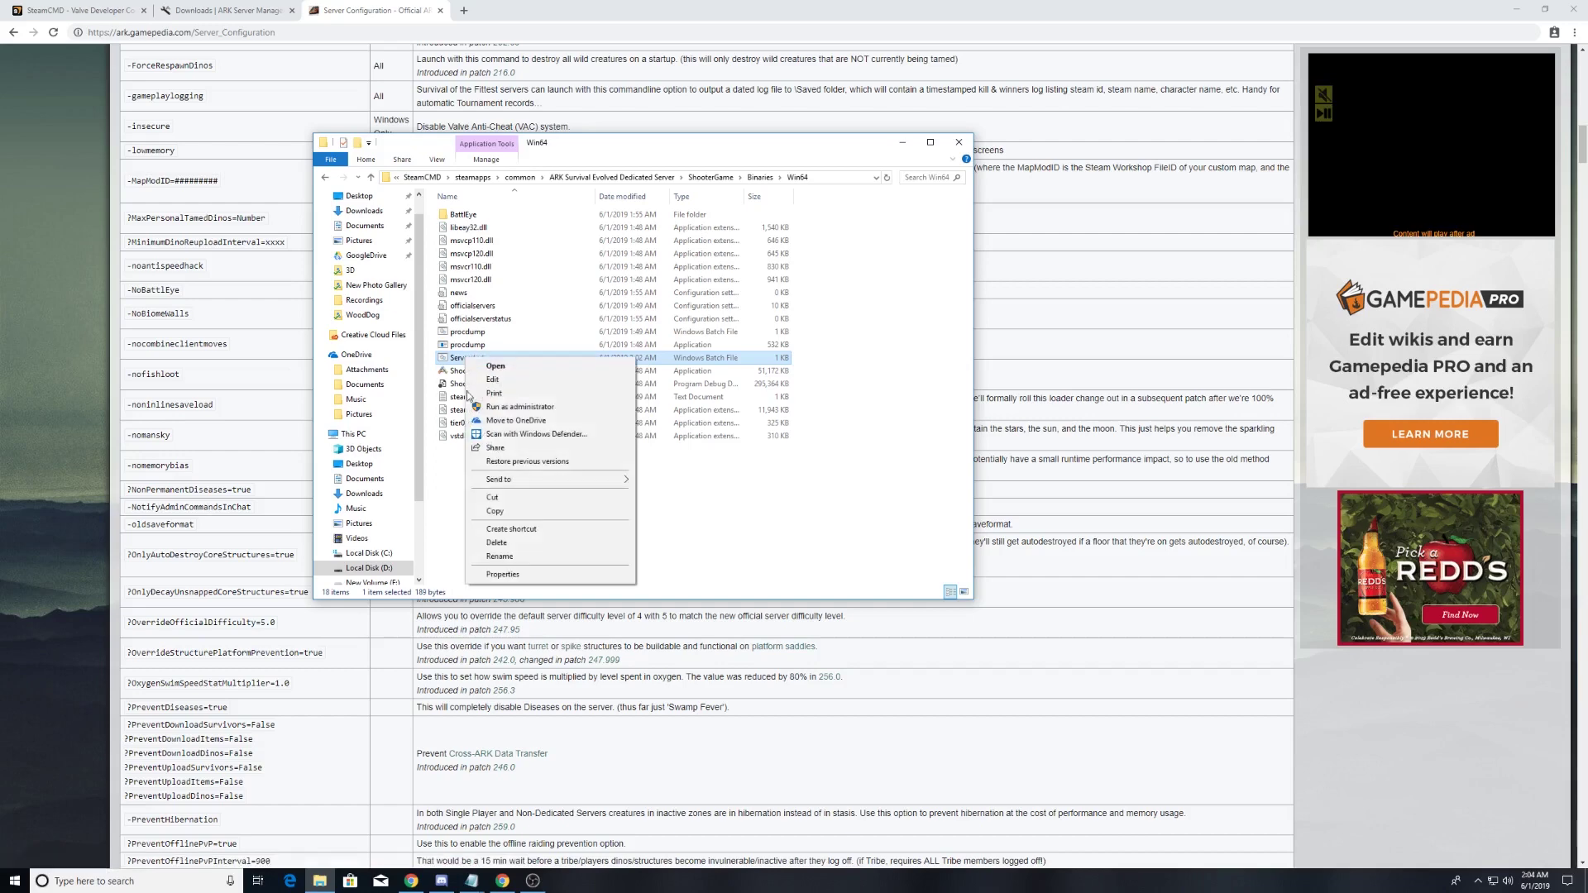
left_click(490, 382)
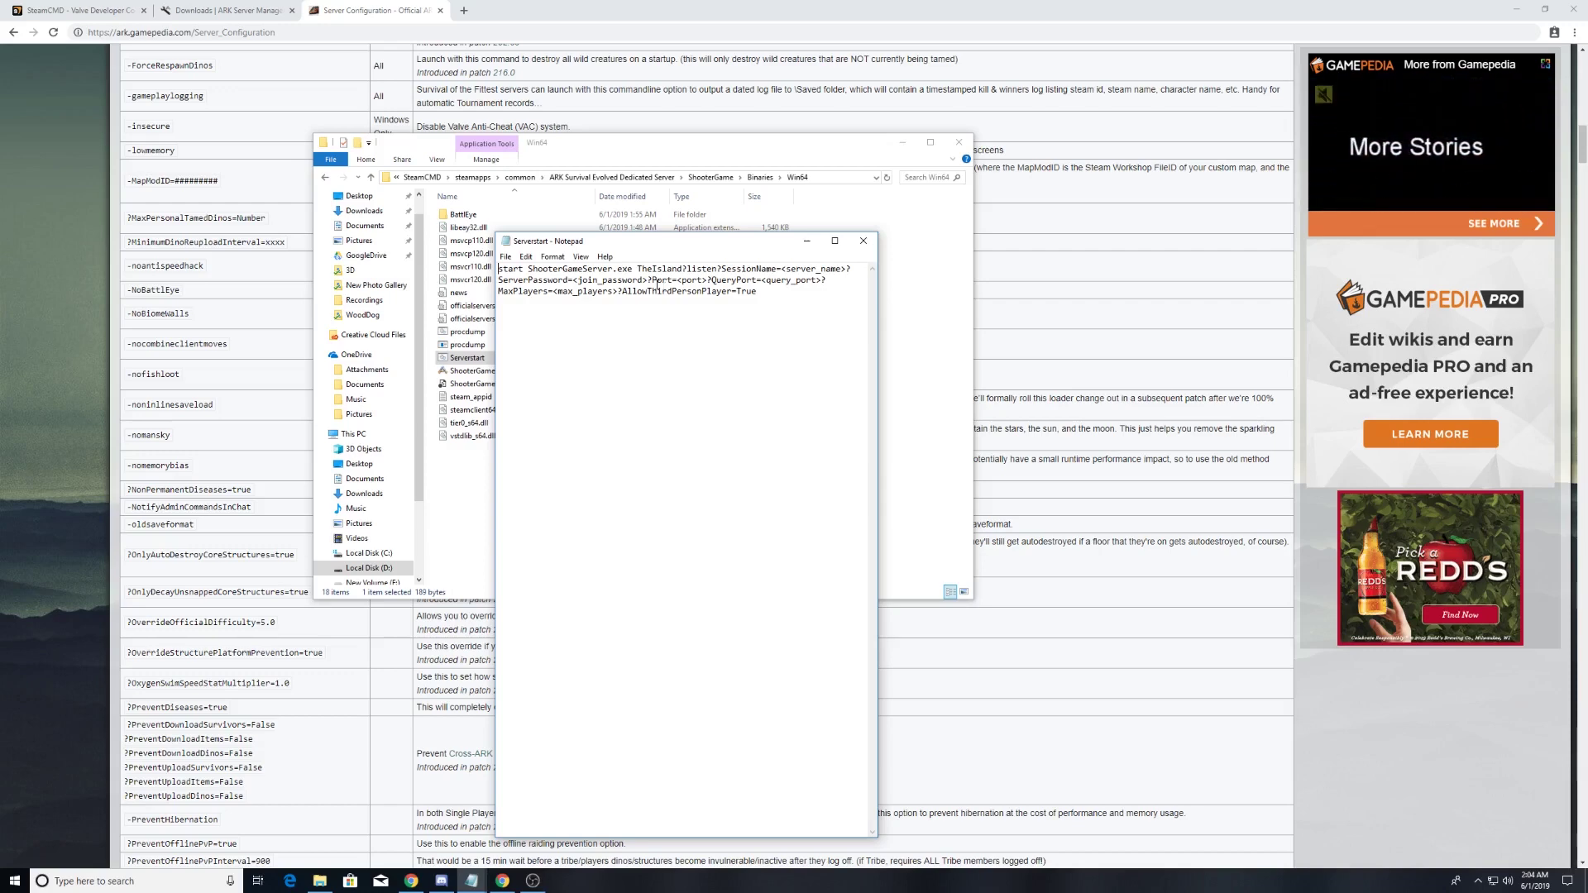
Step: Highlight the ?Port and AllowThirdPersonPlayer=True parts of the Serverstart command, then bring the configuration wiki forward
left_click_drag(646, 280, 786, 280)
left_click(683, 291)
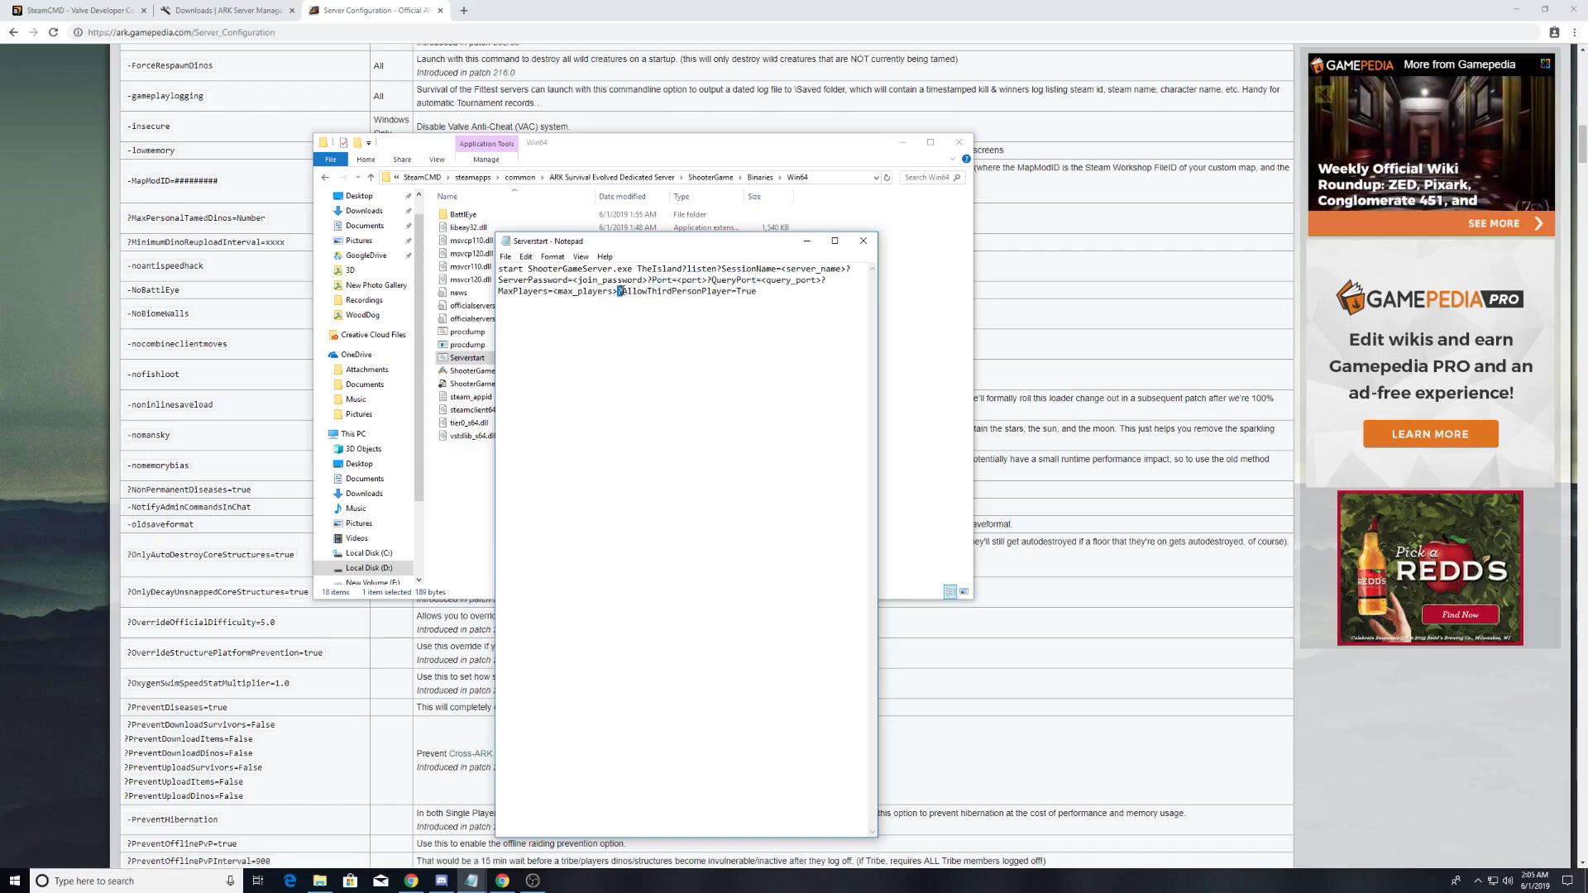
left_click_drag(624, 293, 731, 297)
double_click(744, 294)
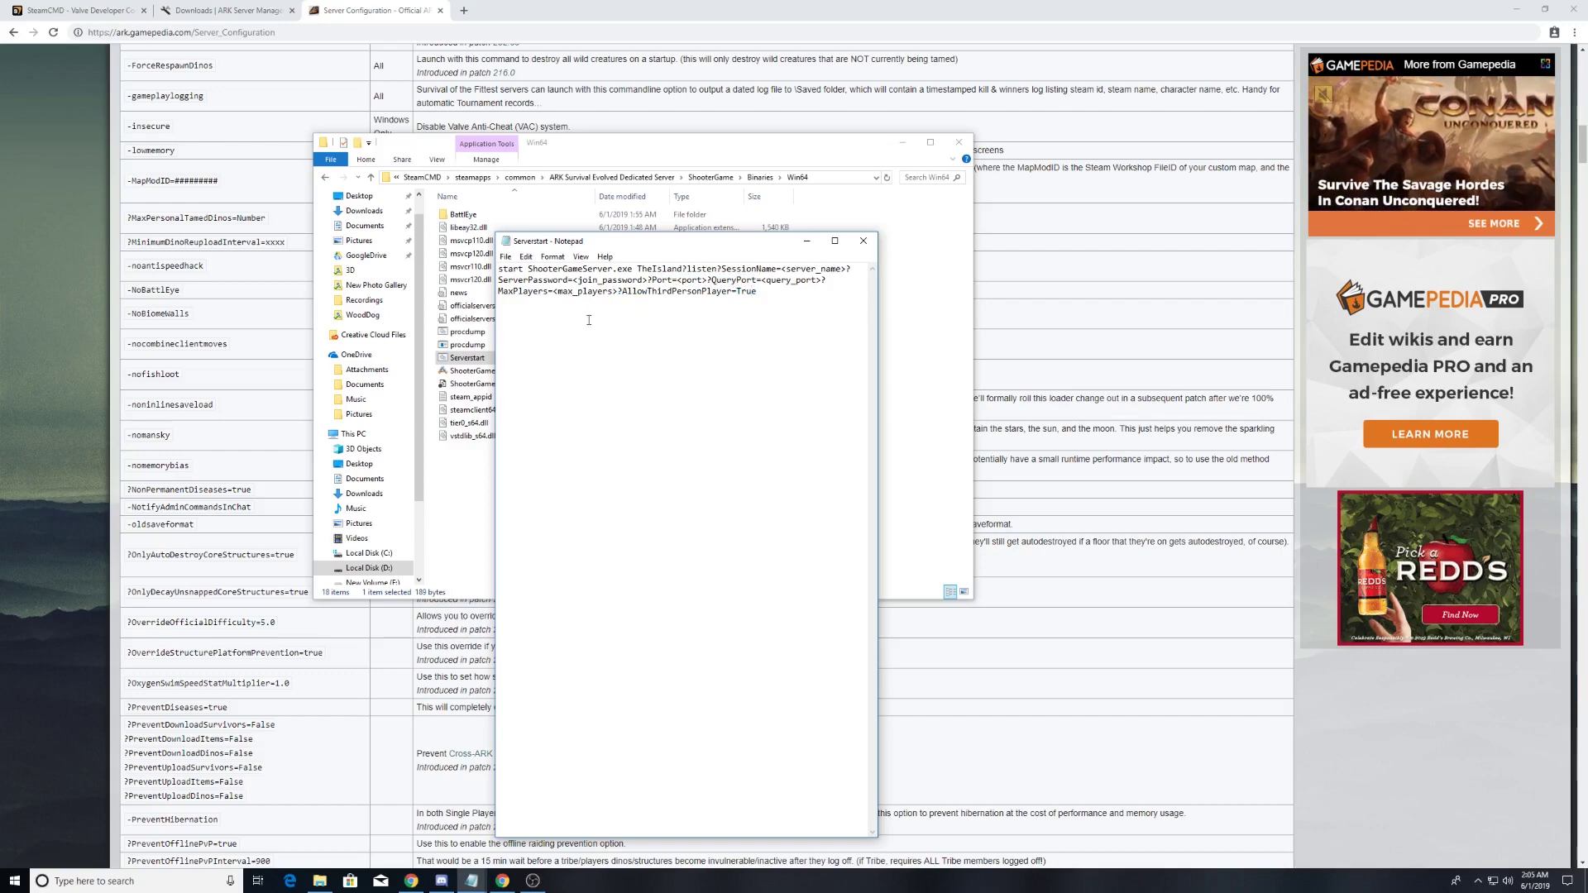
left_click(579, 8)
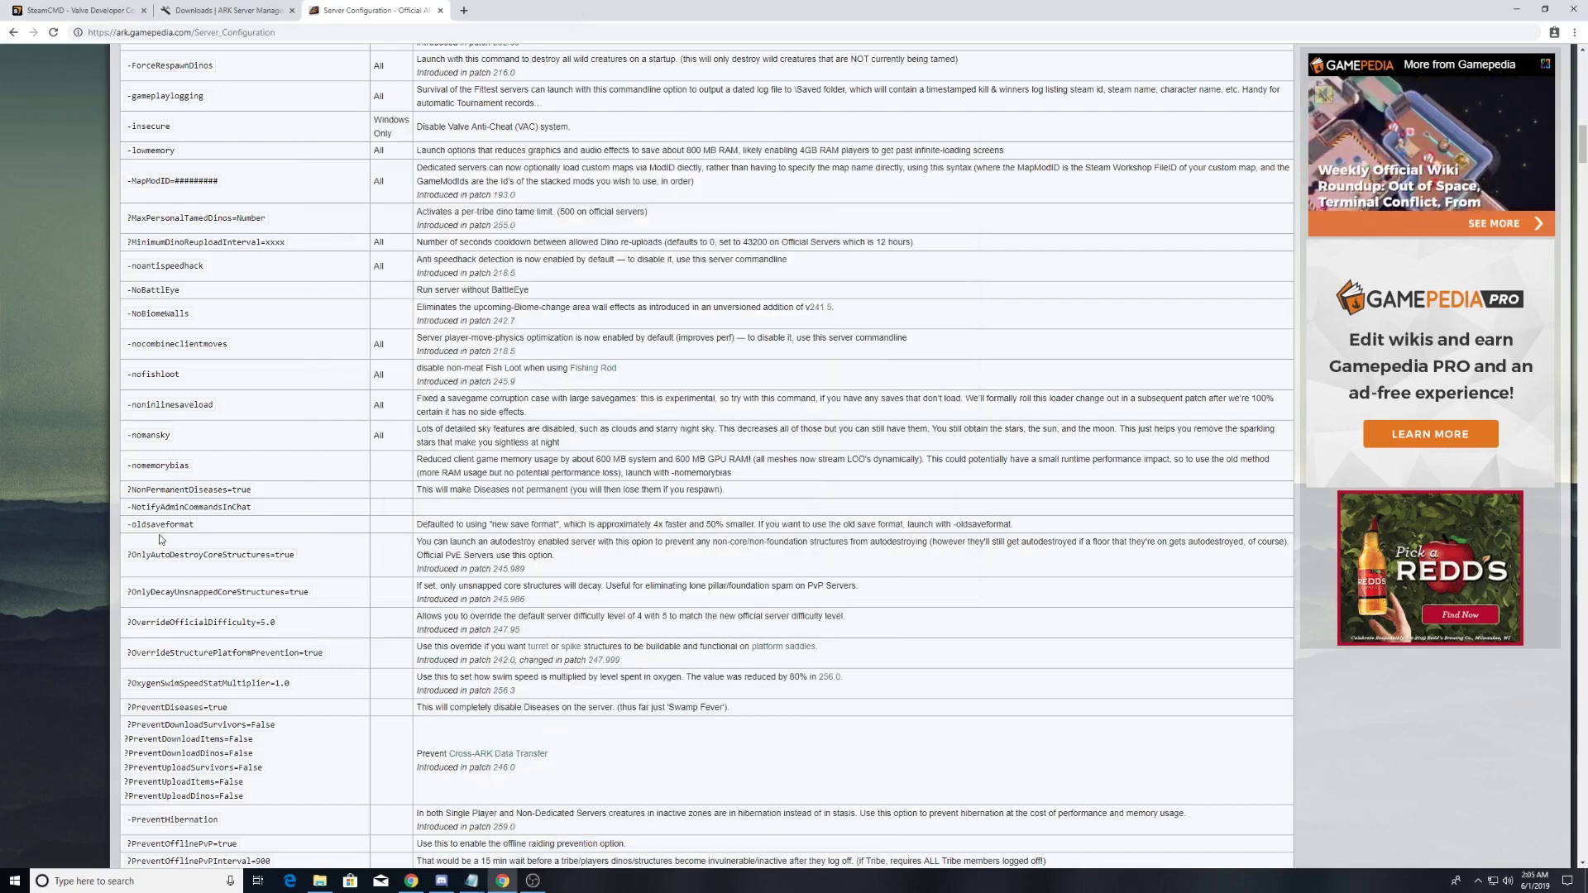
Step: Copy ?OverrideOfficialDifficulty=5.0 from the server configuration wiki page
left_click_drag(285, 622, 127, 622)
right_click(206, 622)
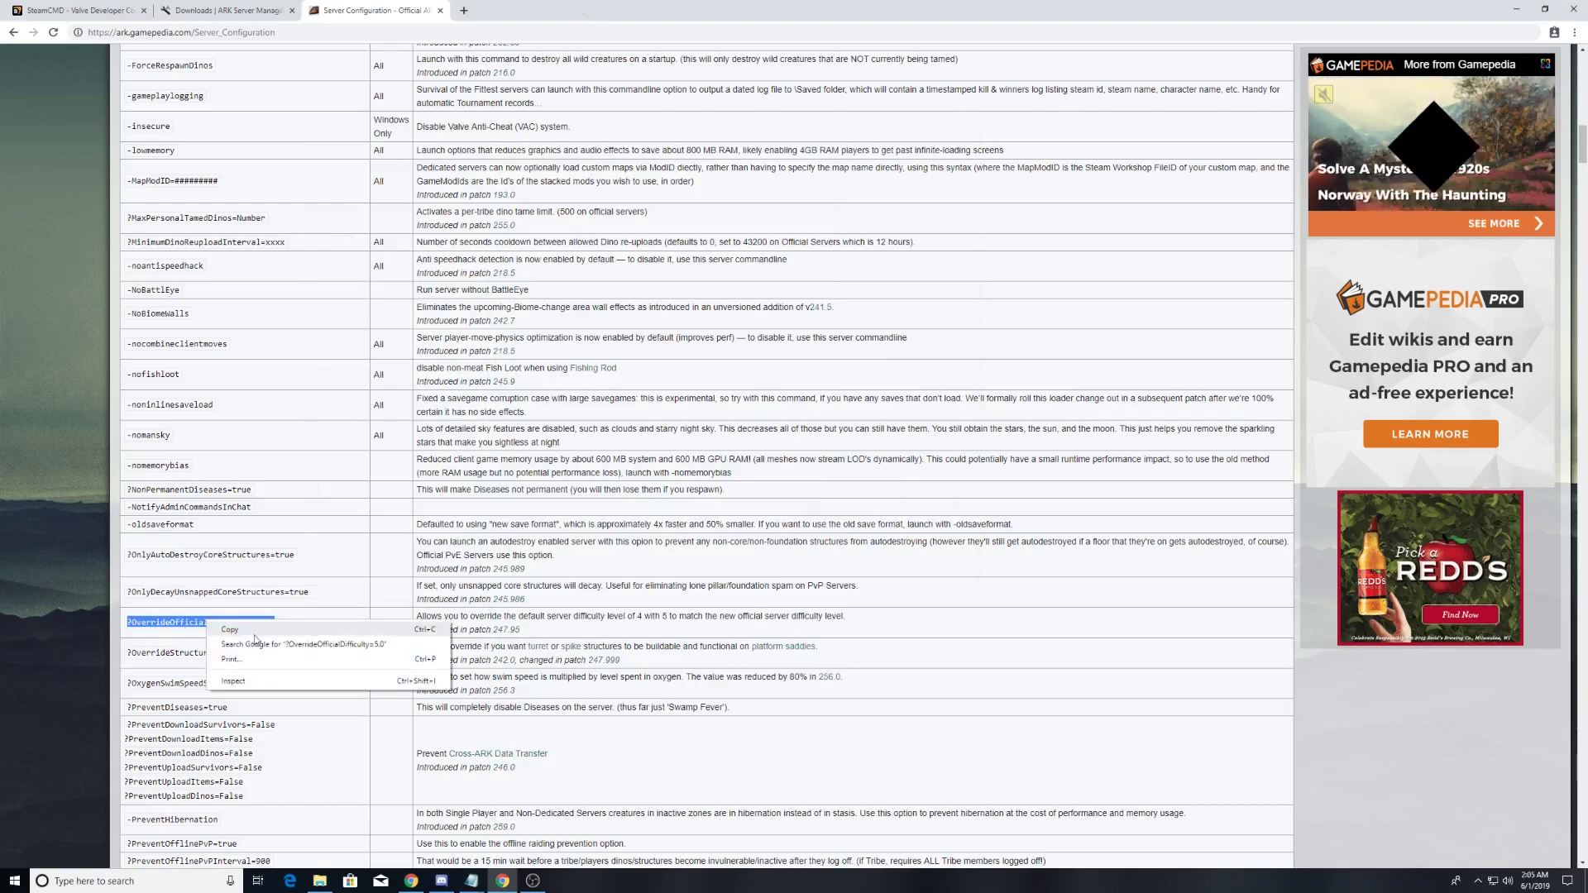
left_click(260, 634)
Step: Append the difficulty override to the Serverstart line, save the file, and close Notepad
left_click(471, 882)
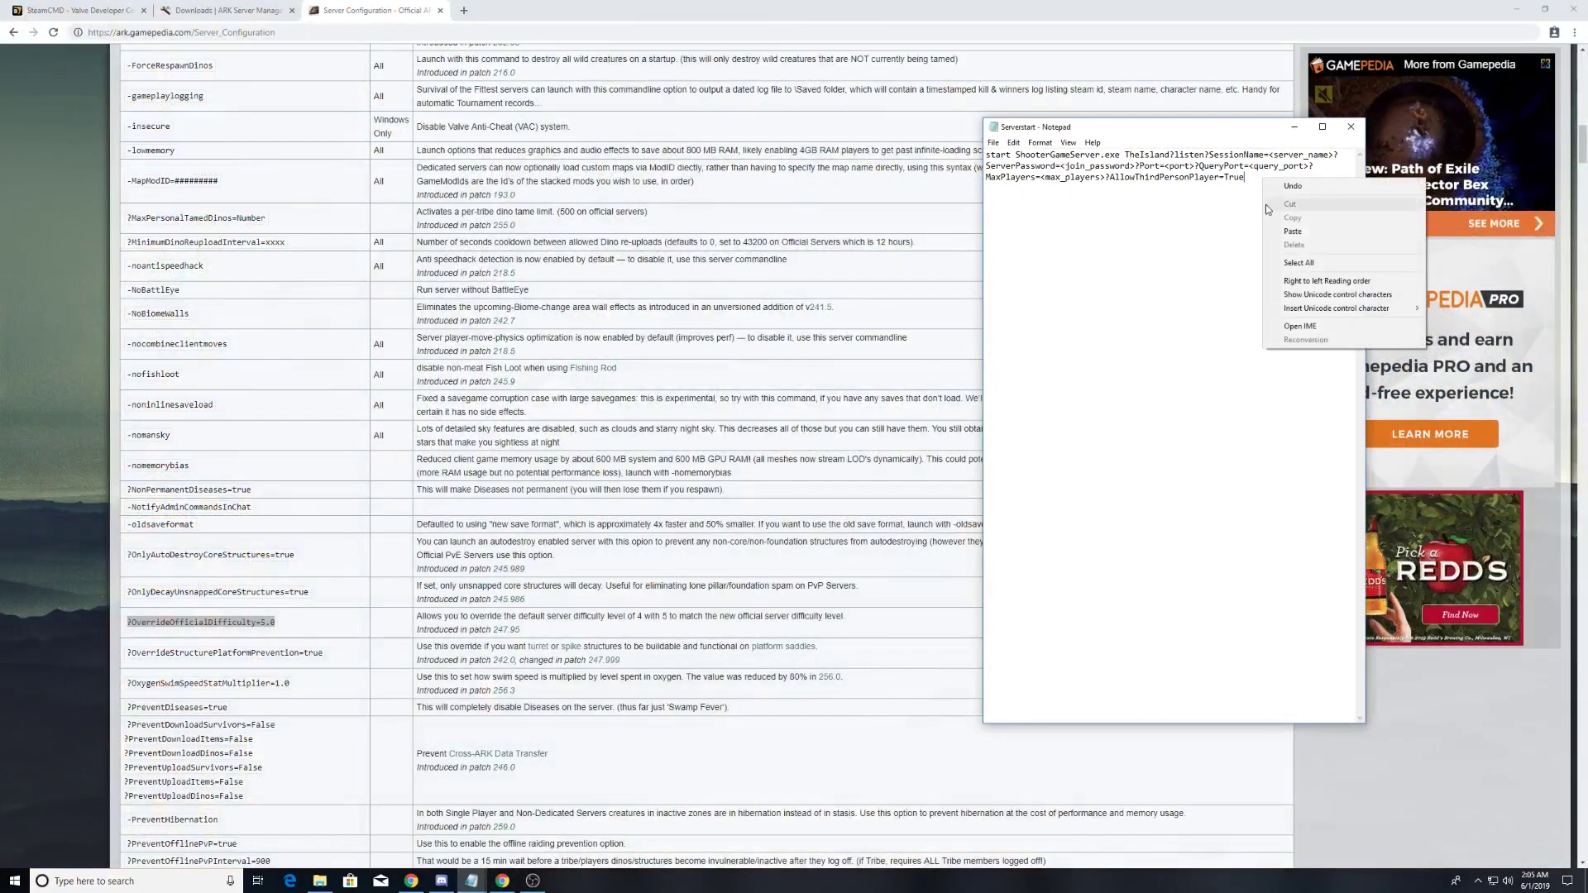
left_click(1288, 234)
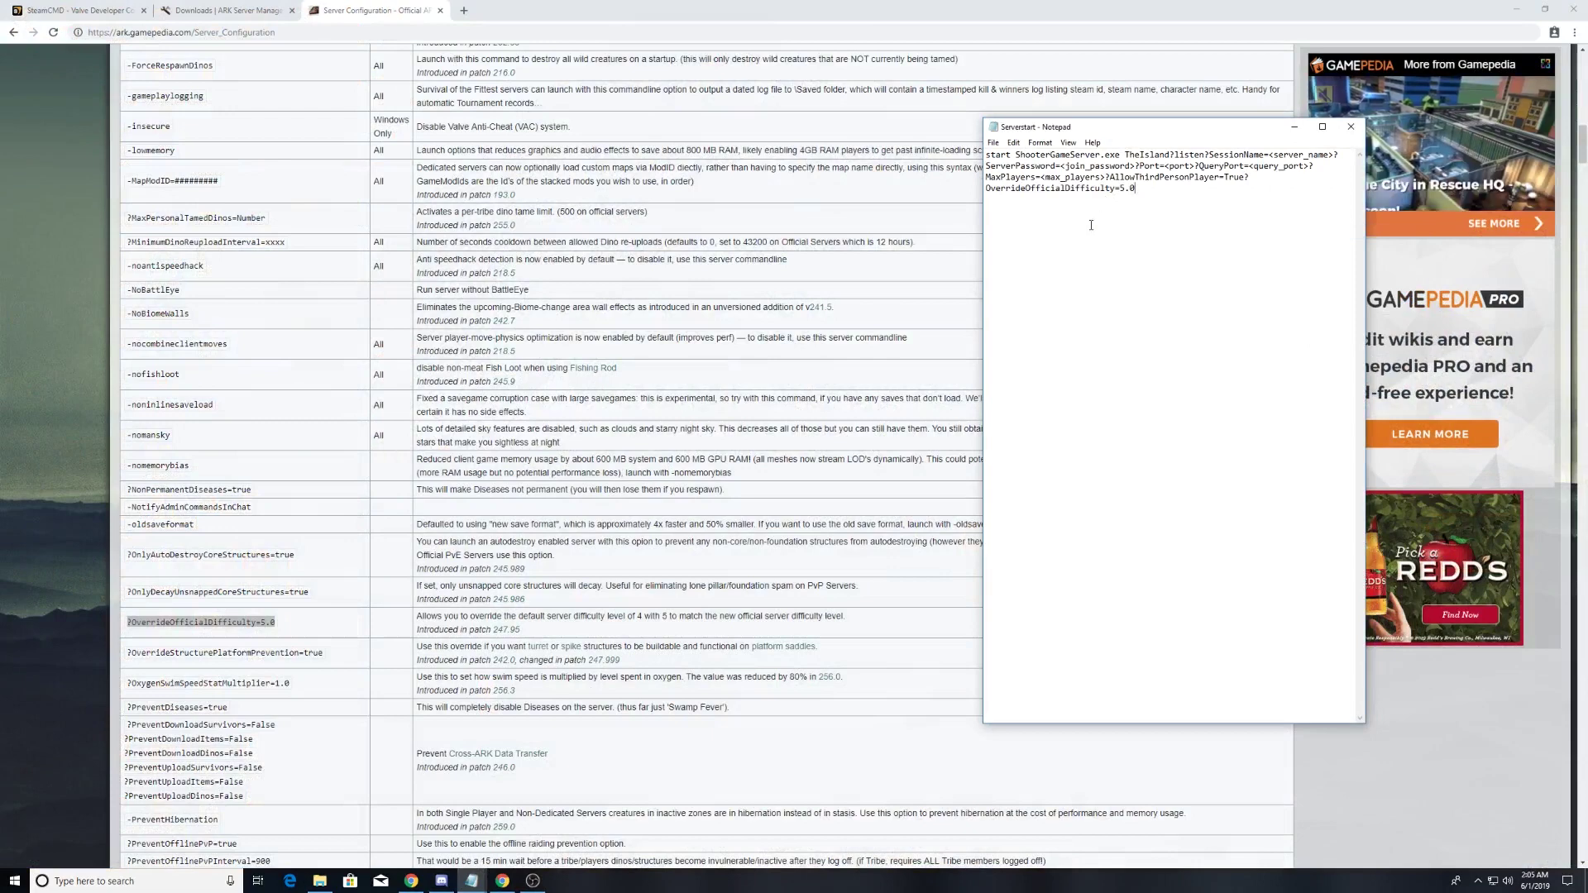
left_click(993, 143)
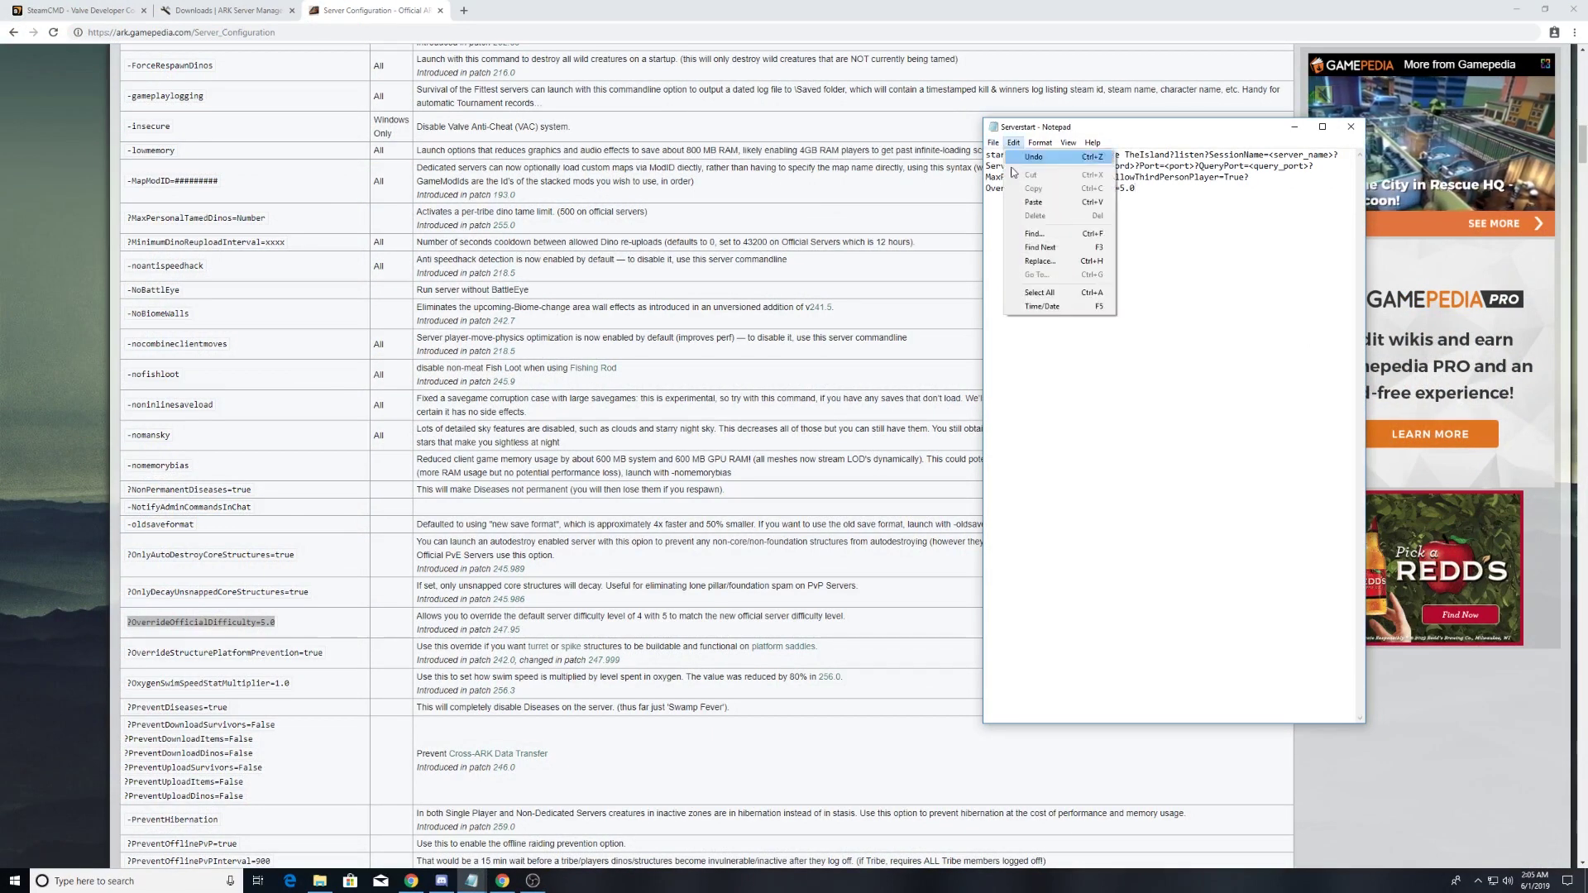
left_click(1023, 189)
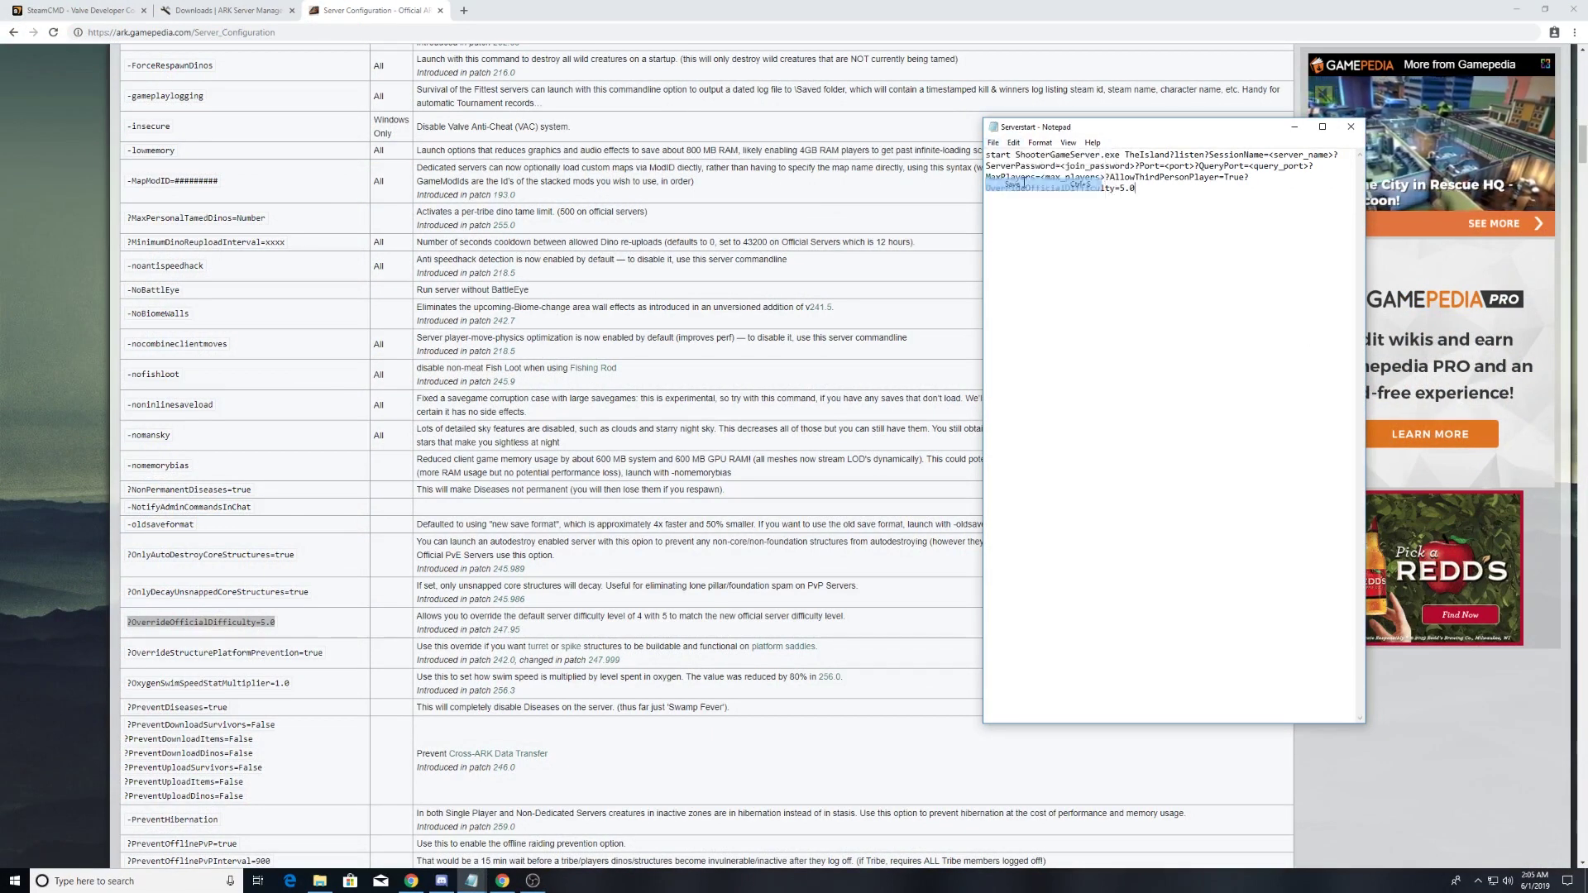
left_click(1351, 130)
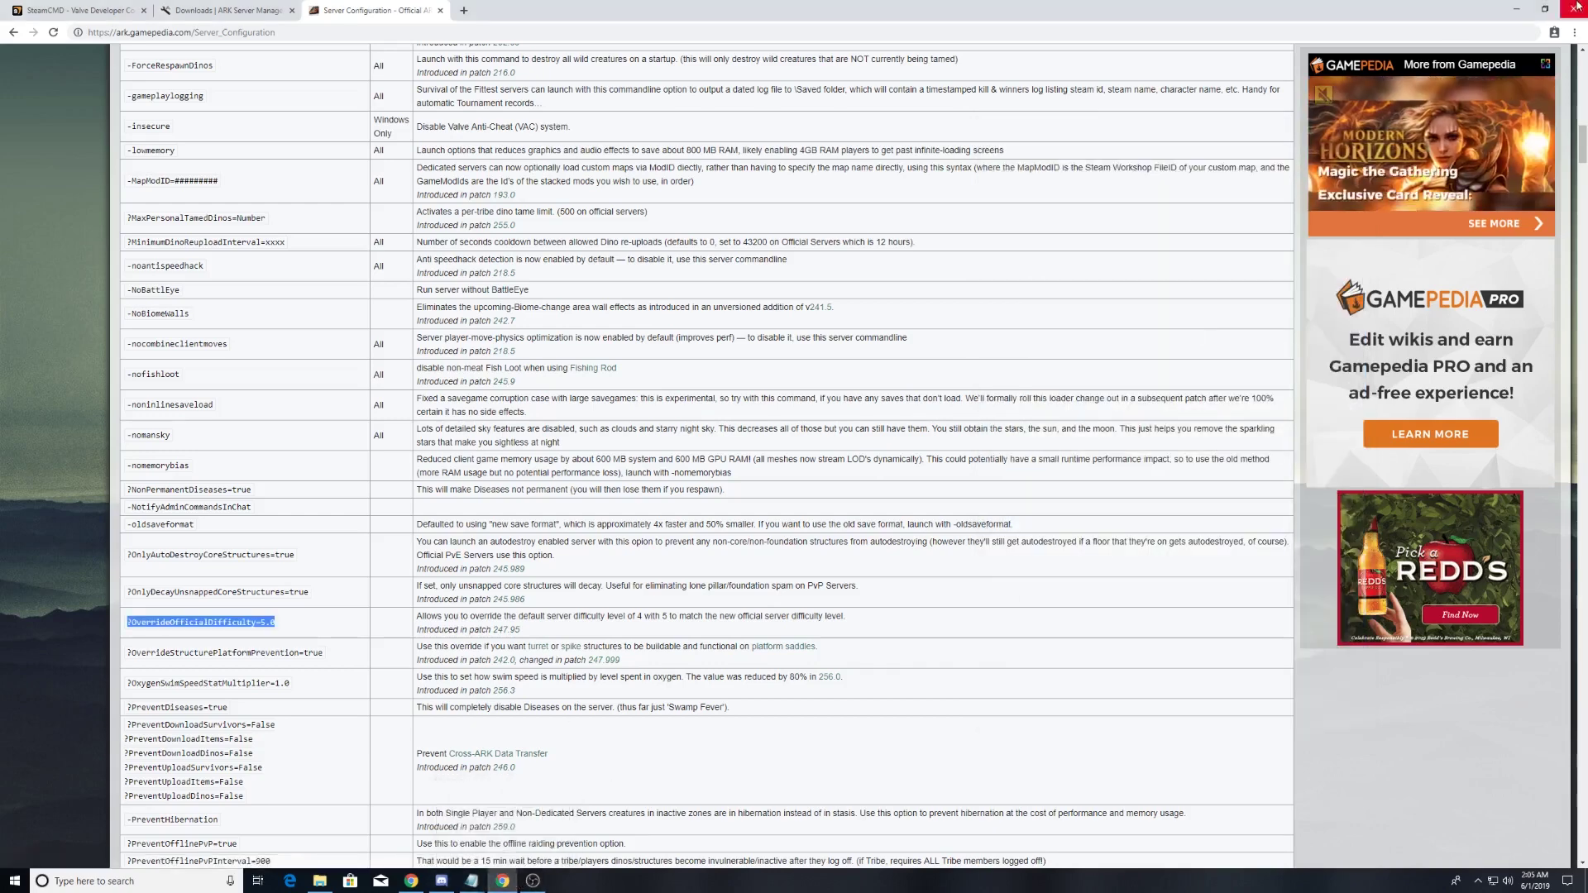
Step: Show the Win64 folder in File Explorer, then launch ARK Server Manager by searching 'ark'
left_click(319, 881)
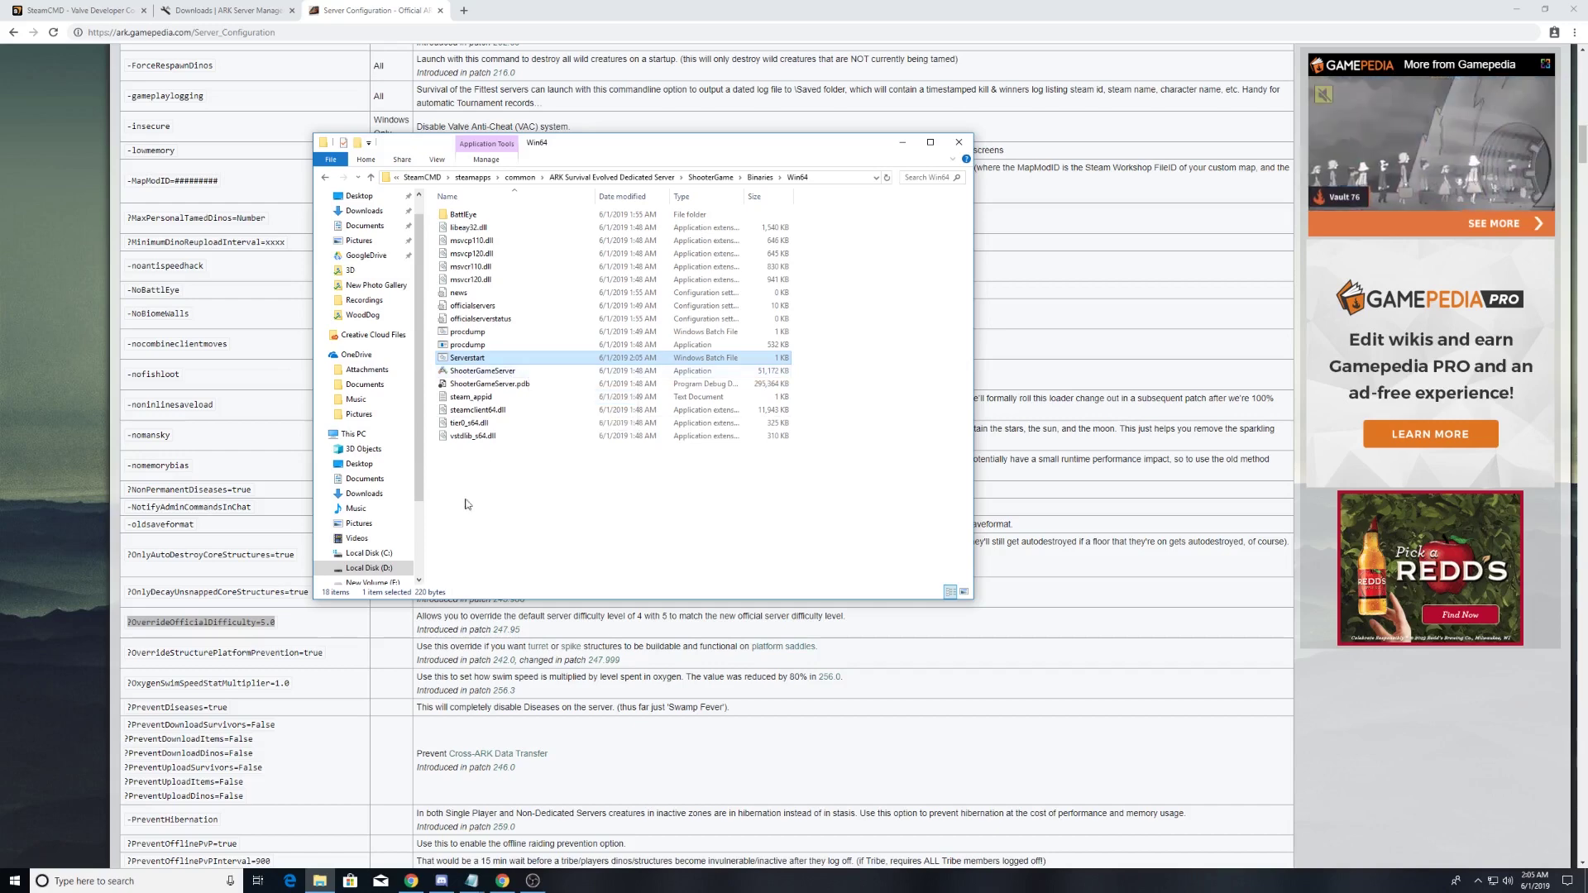
left_click(163, 890)
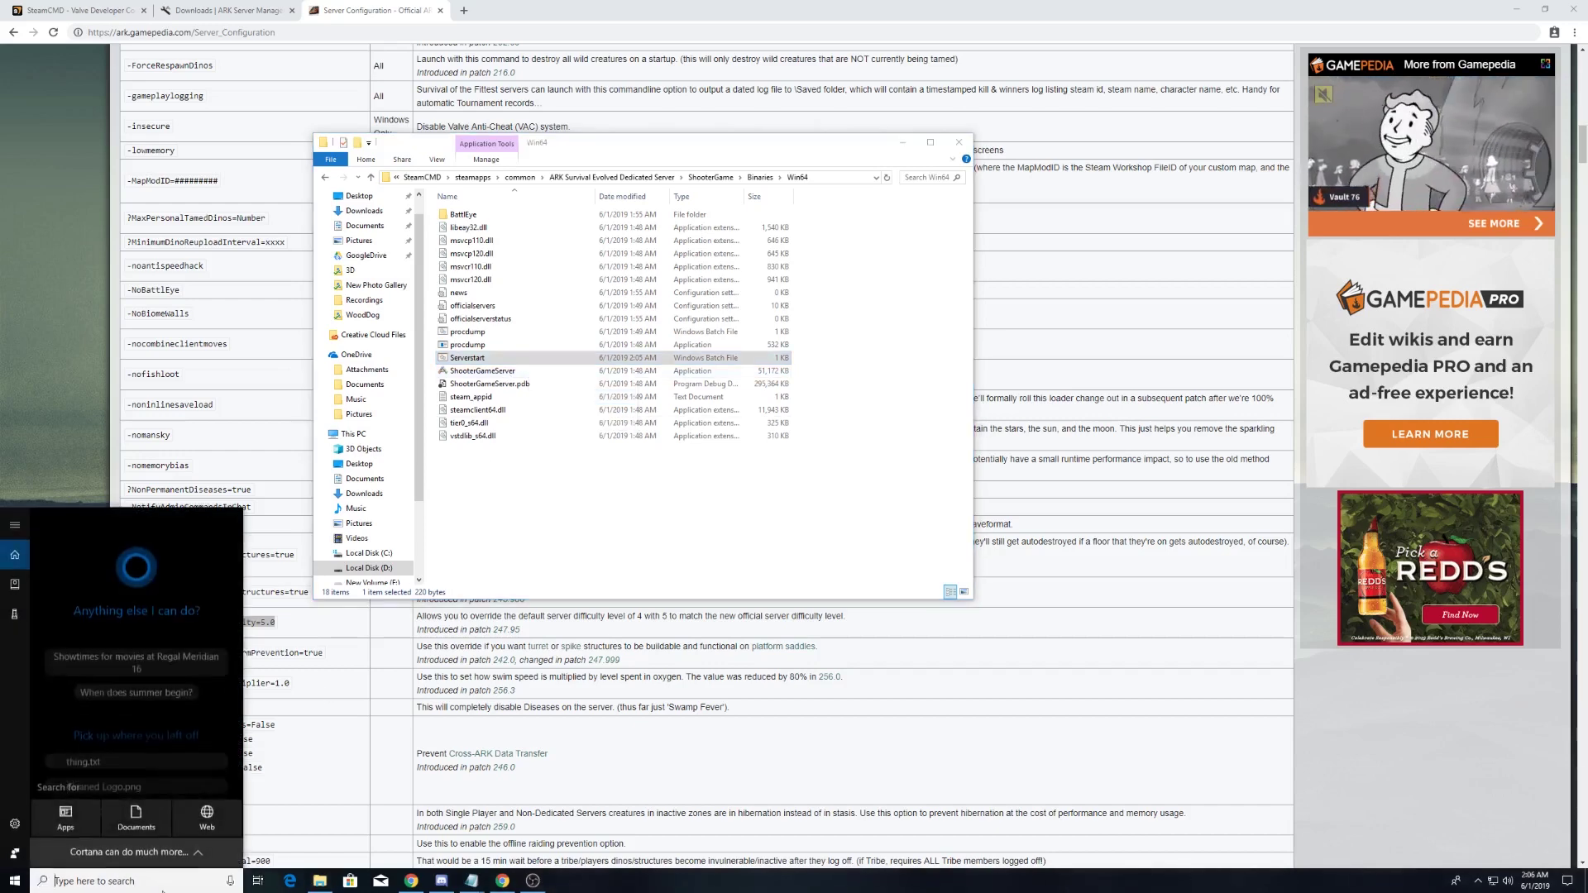
type("ark")
key("Return")
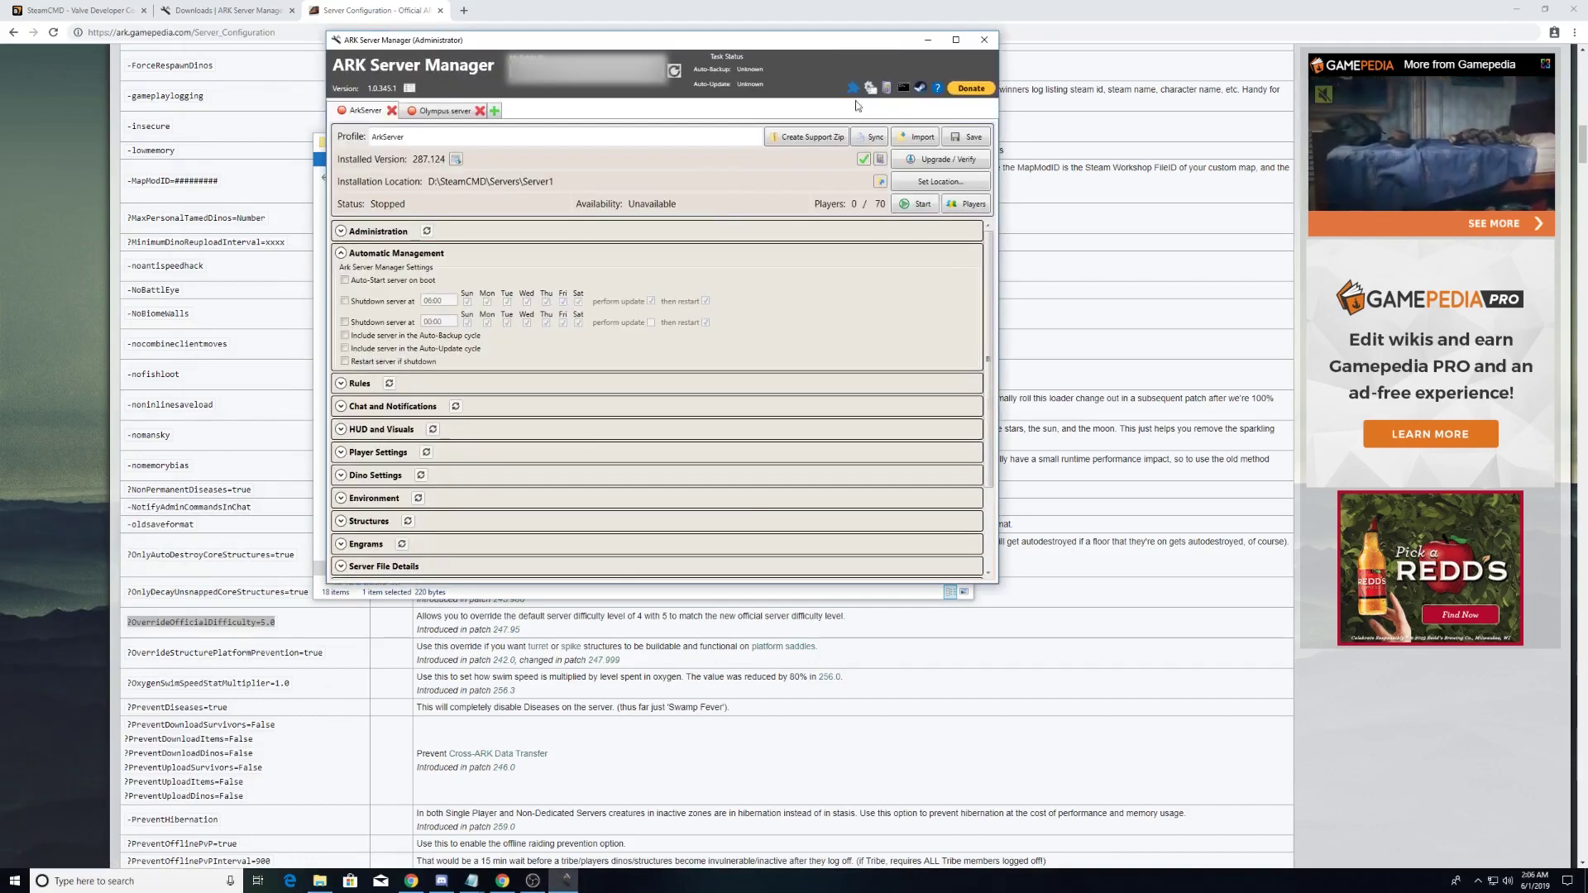
Step: Switch to the Olympus profile and expand its Administration section showing port 4380
left_click(426, 112)
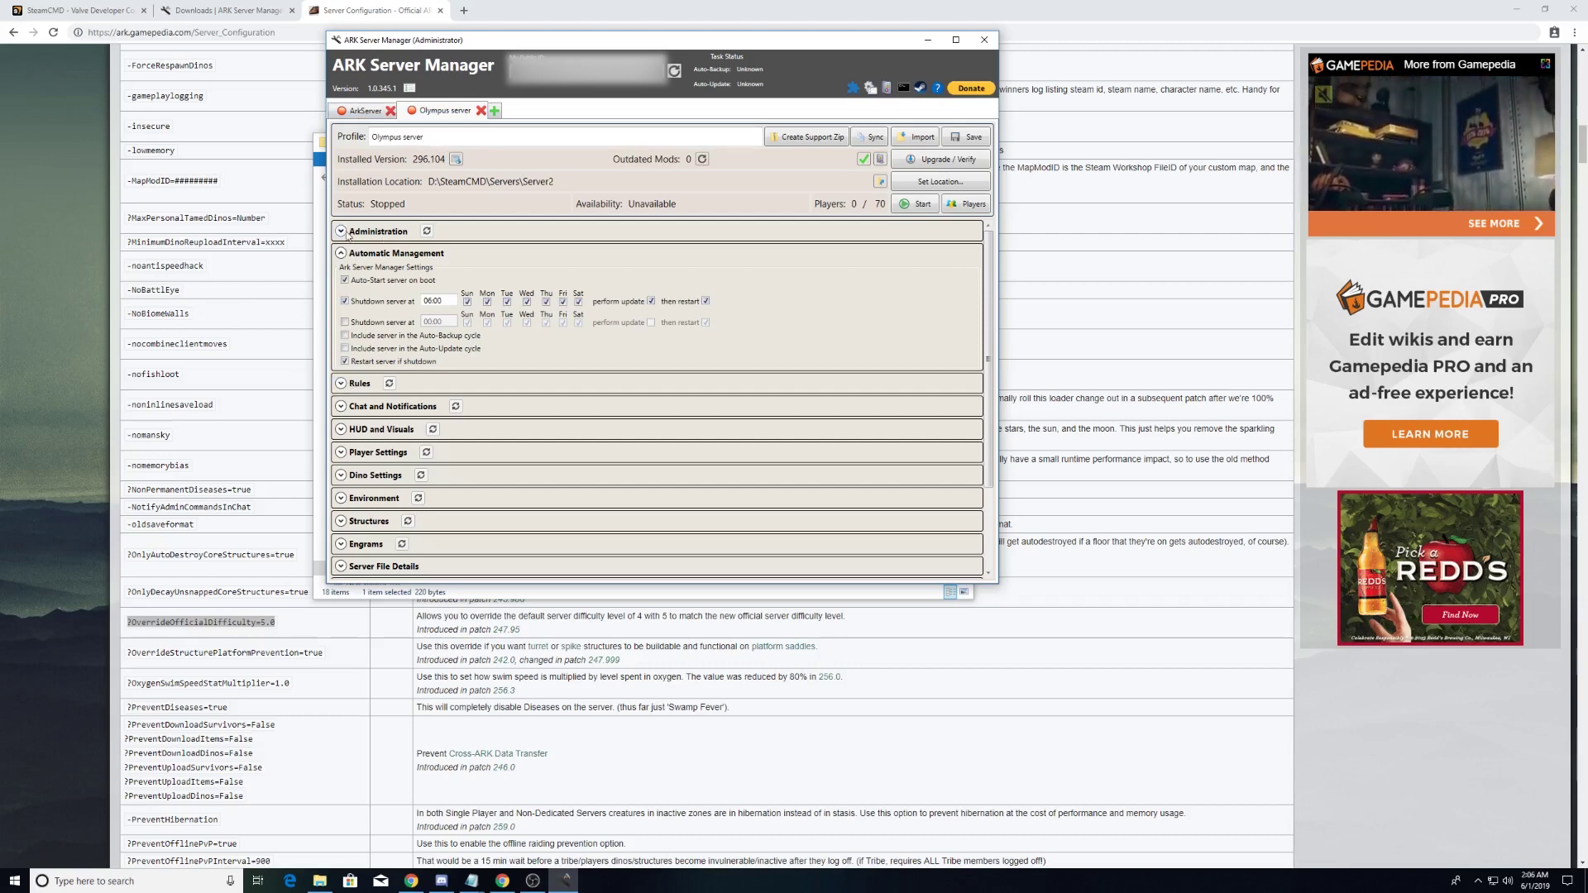
left_click(342, 232)
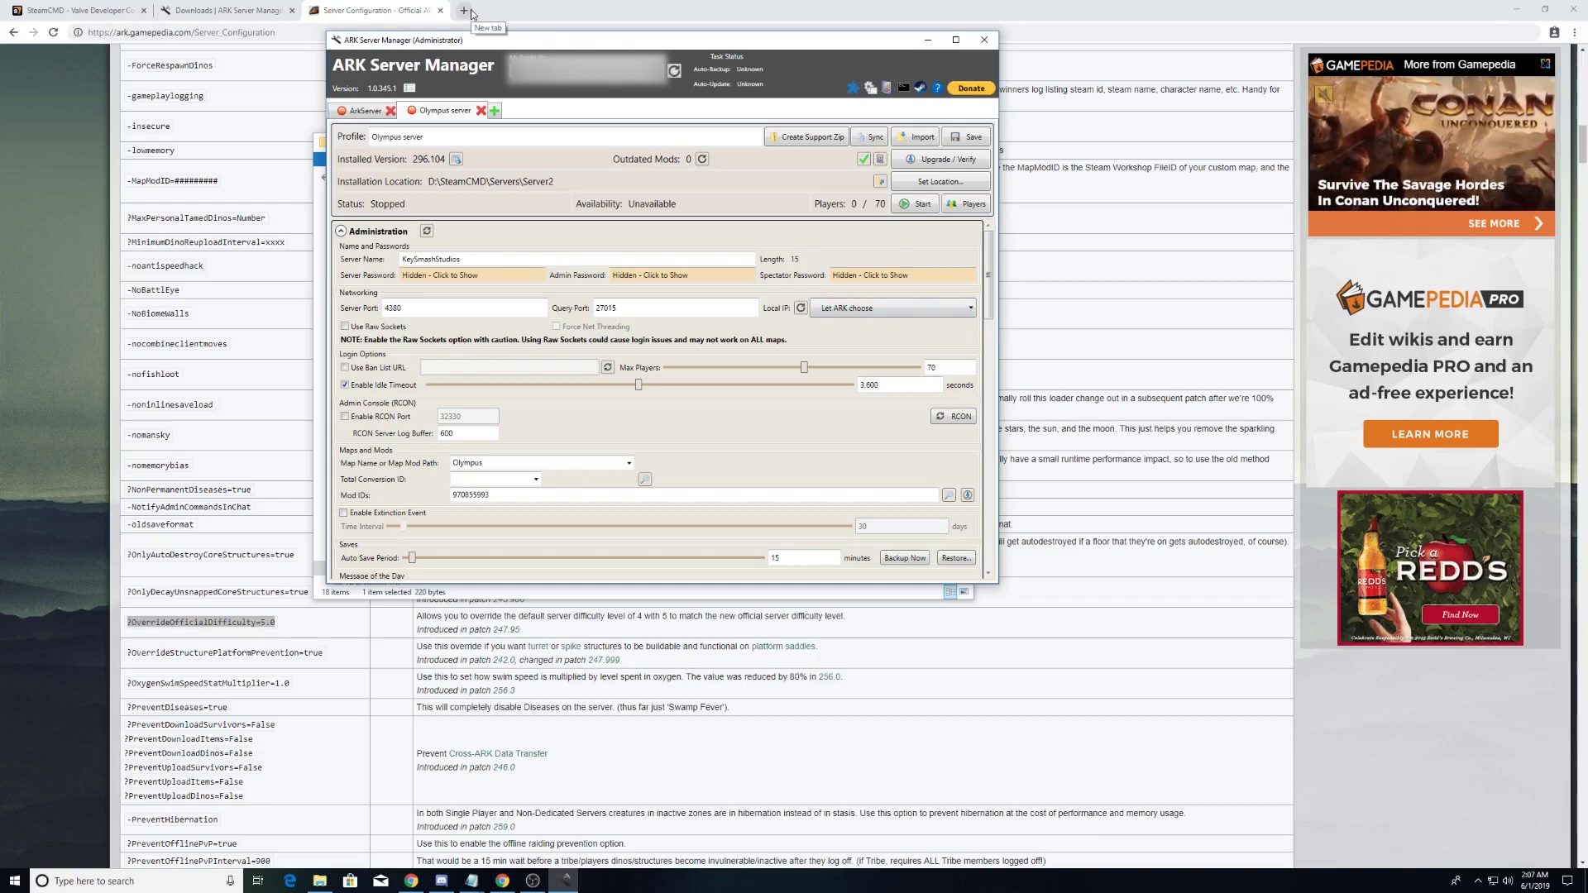
Step: Load portforward.com in a new Chrome tab to reach its How To Forward a Port guide
left_click(497, 23)
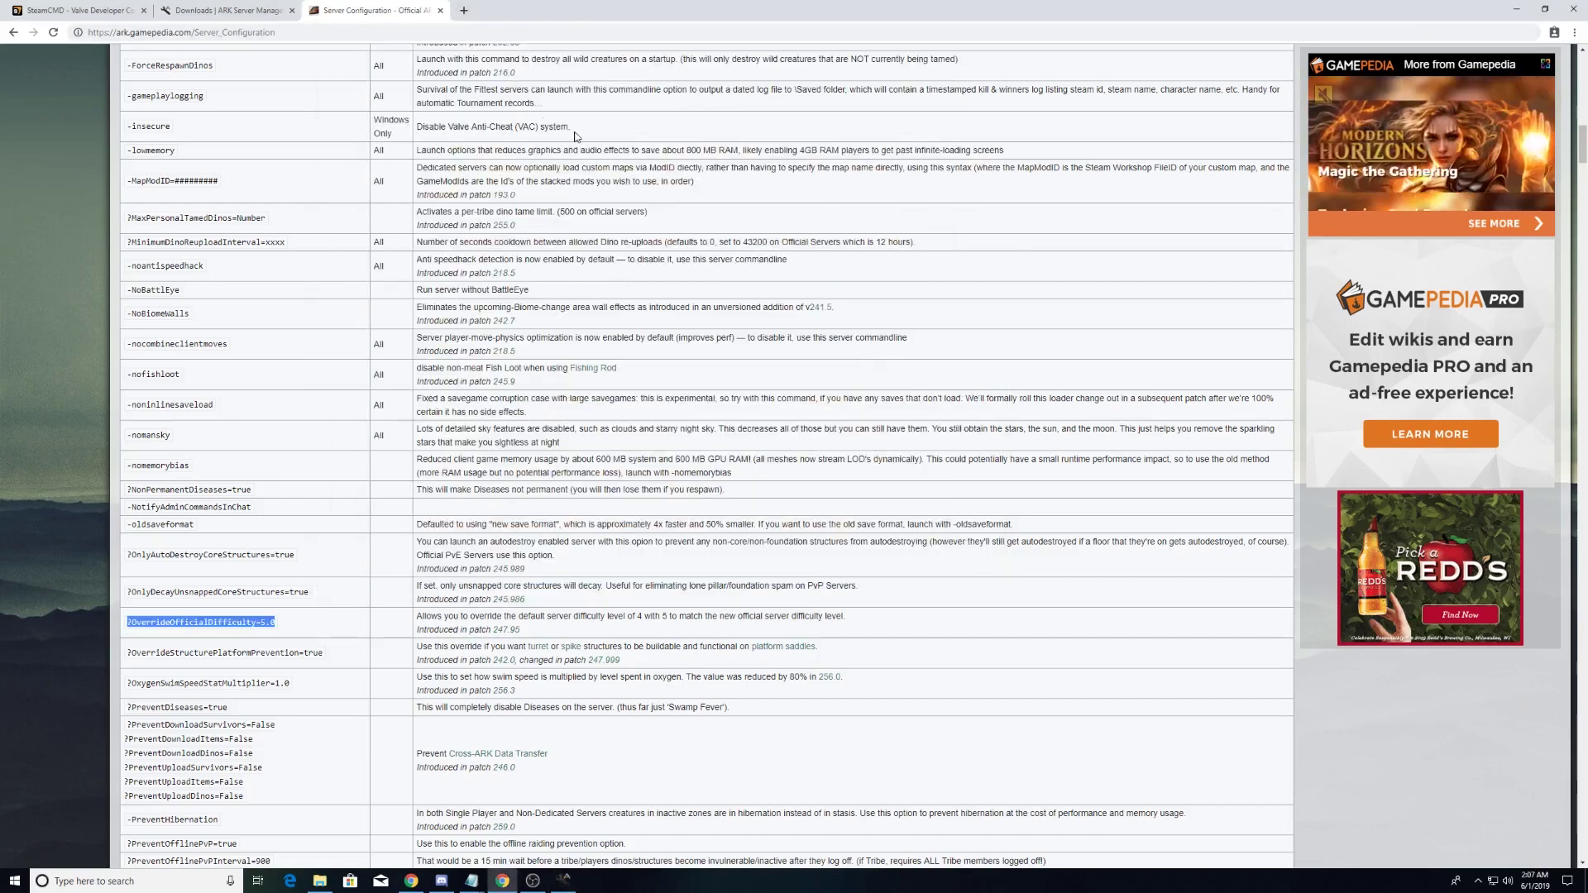
left_click(464, 11)
type("po")
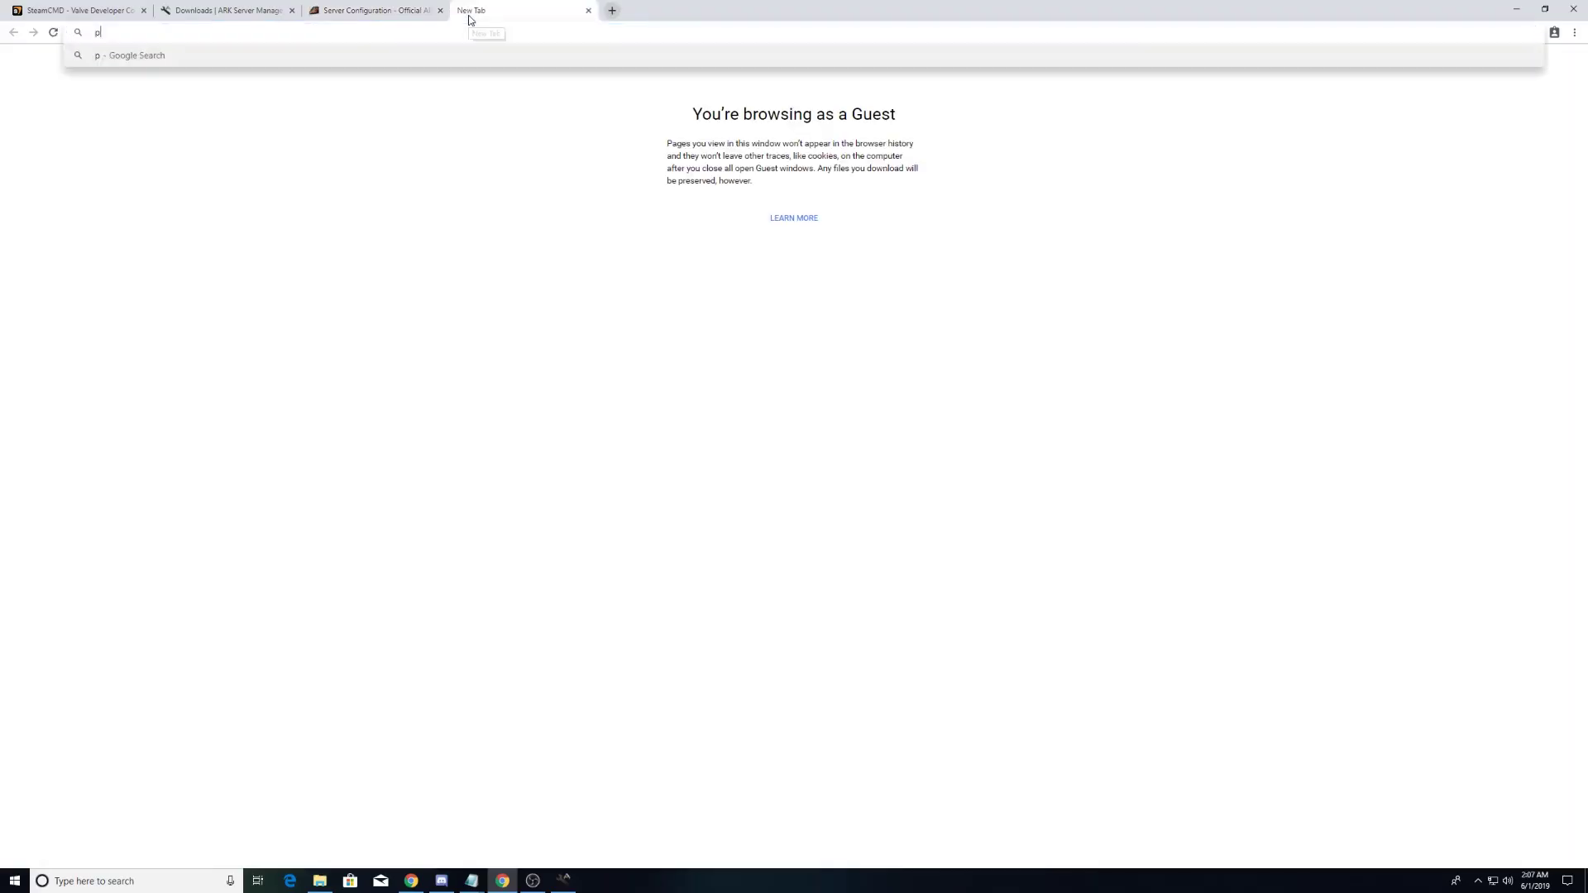
type("rtforward.com")
key("Return")
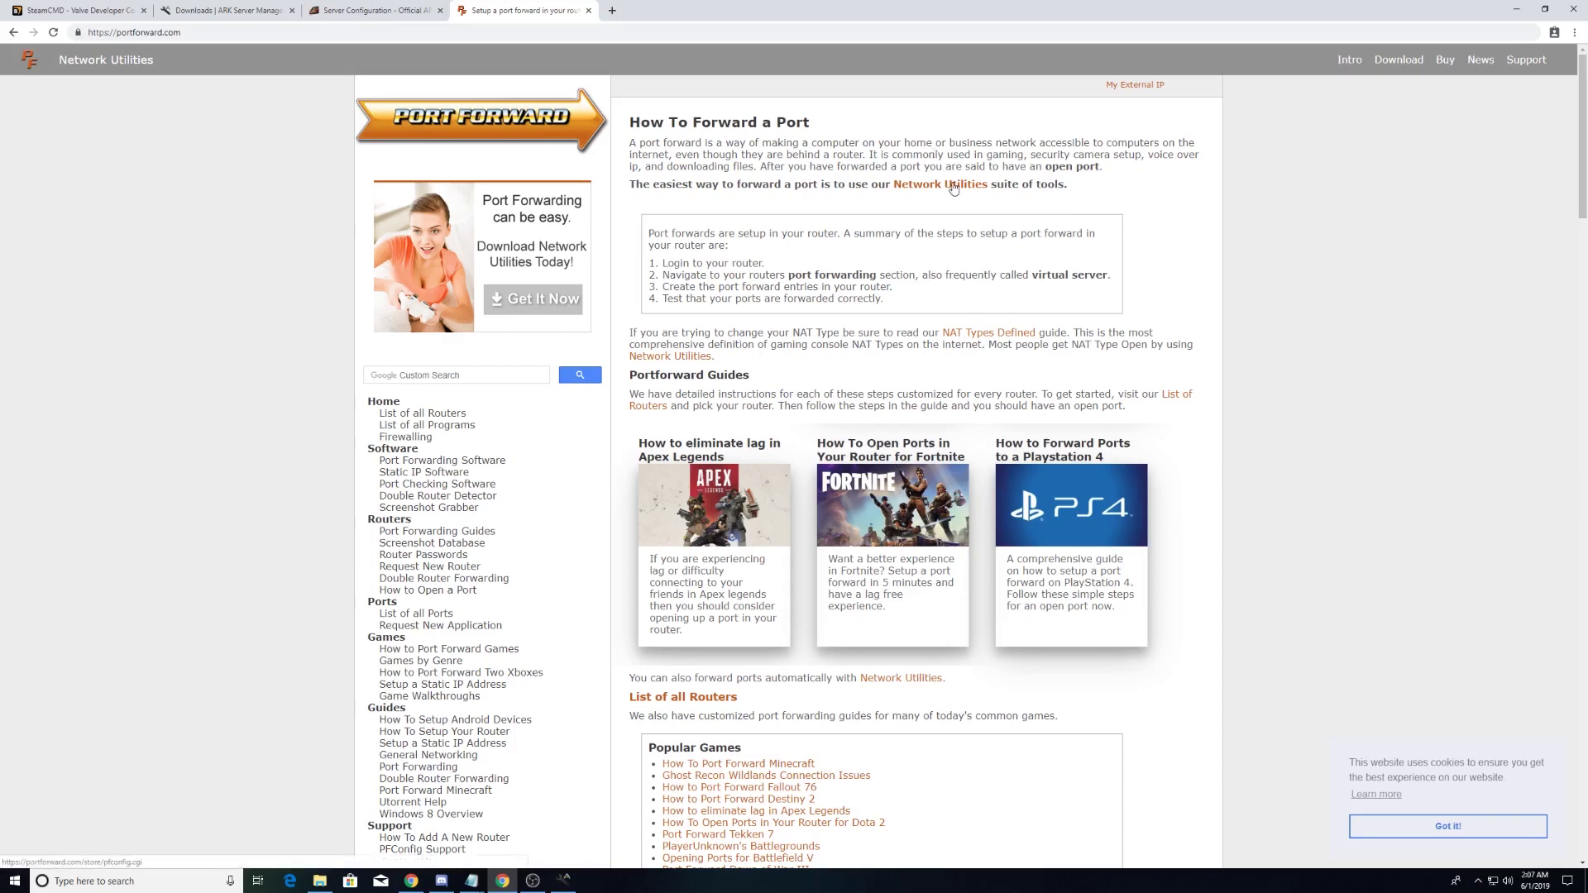
Step: Scroll through the portforward.com home page to browse its port forwarding guides
scroll(838, 648, "down", 3)
scroll(838, 647, "down", 2)
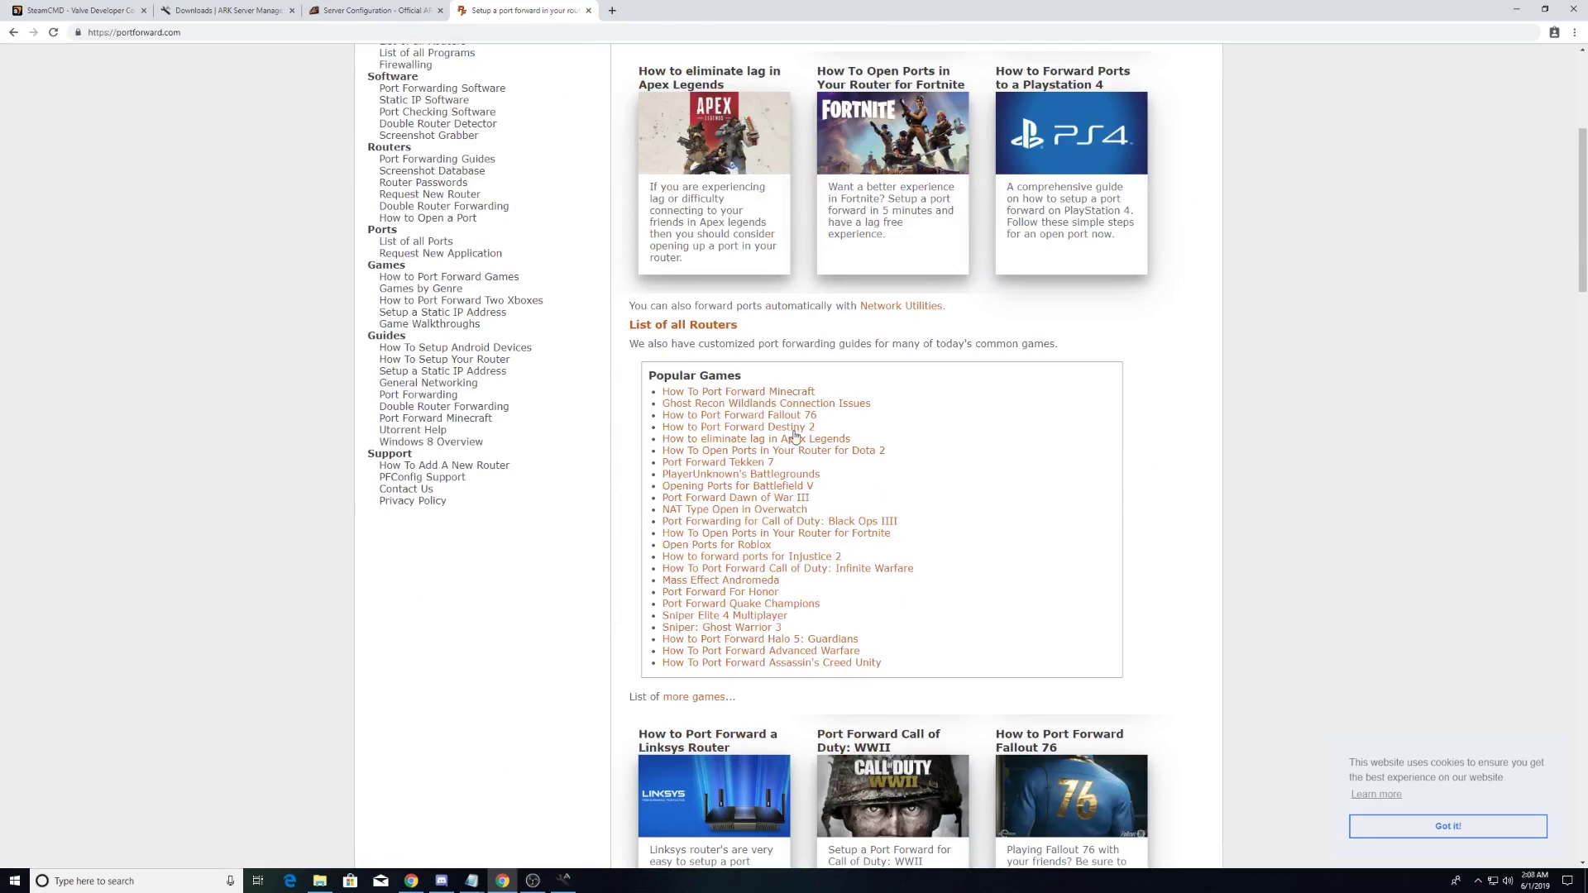
scroll(832, 521, "down", 4)
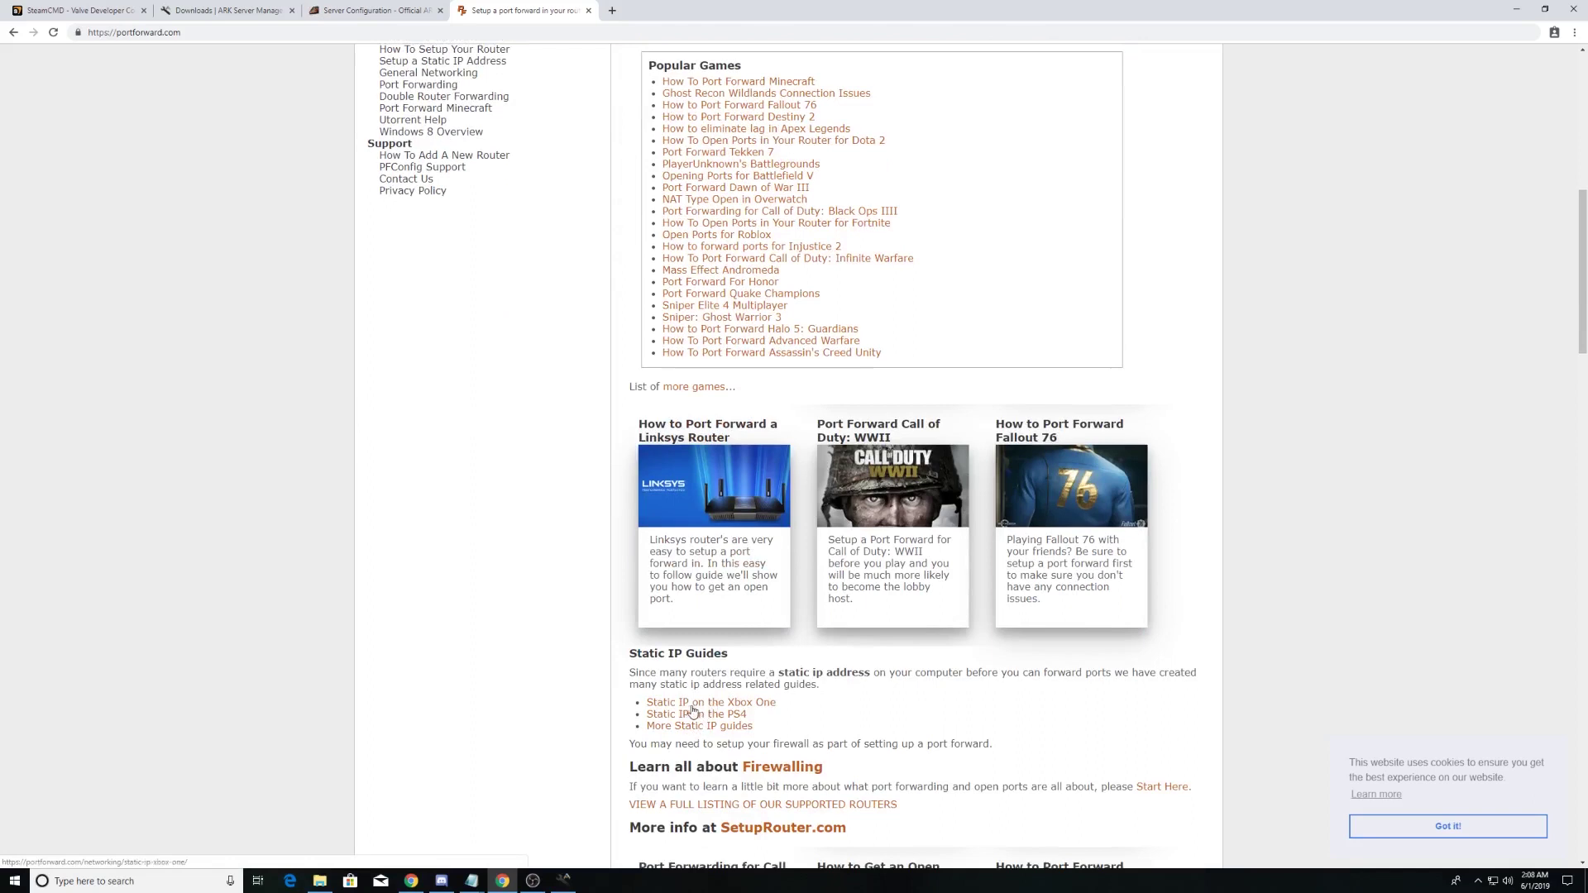
scroll(694, 713, "down", 2)
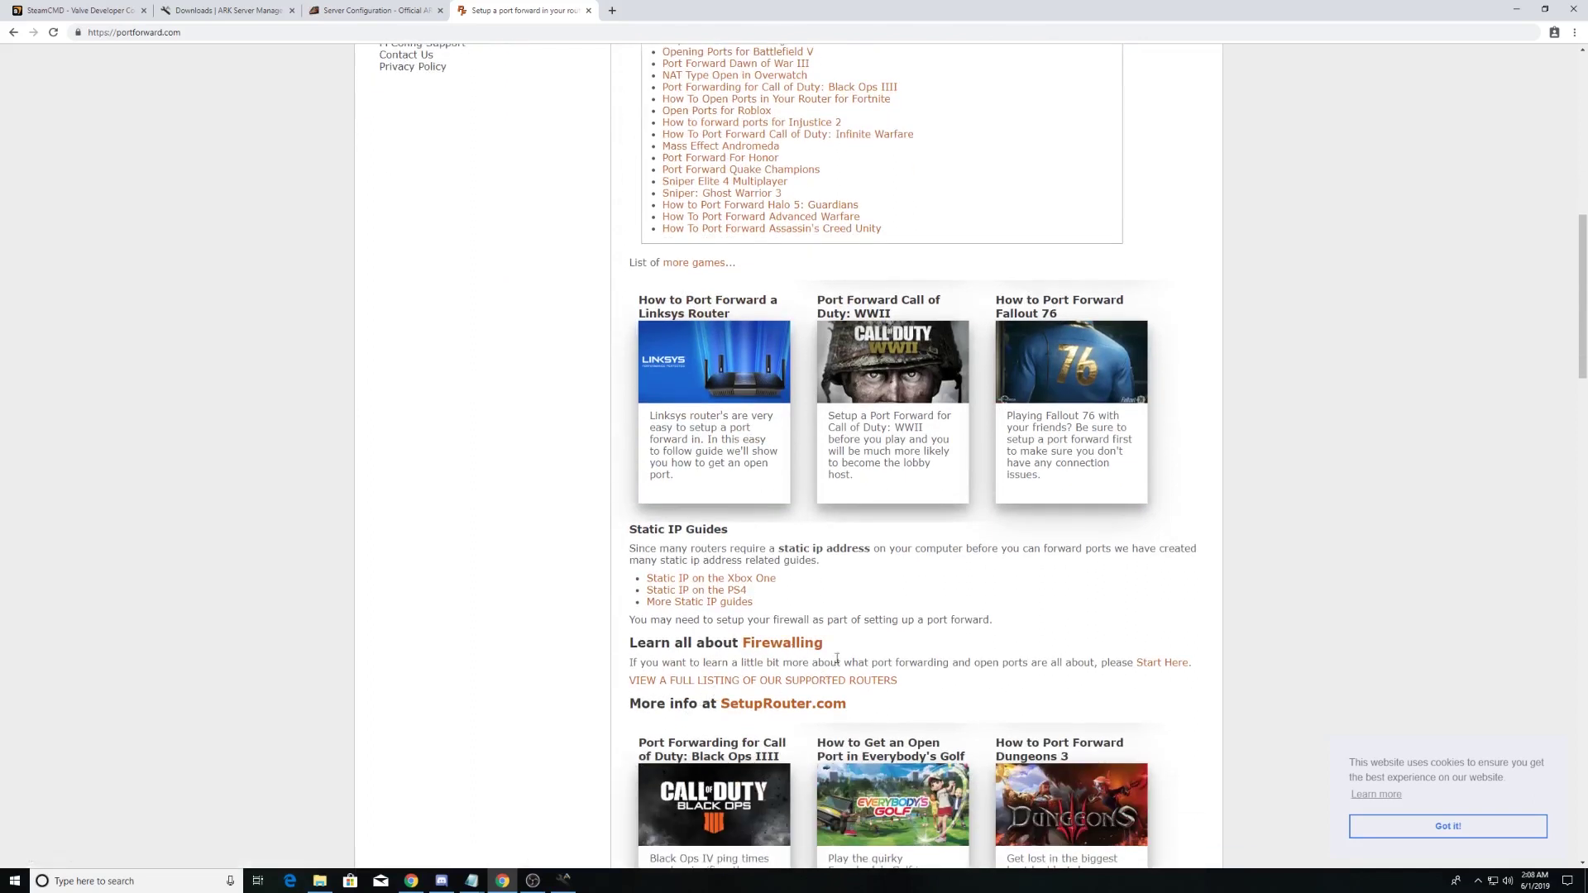
scroll(833, 614, "up", 1)
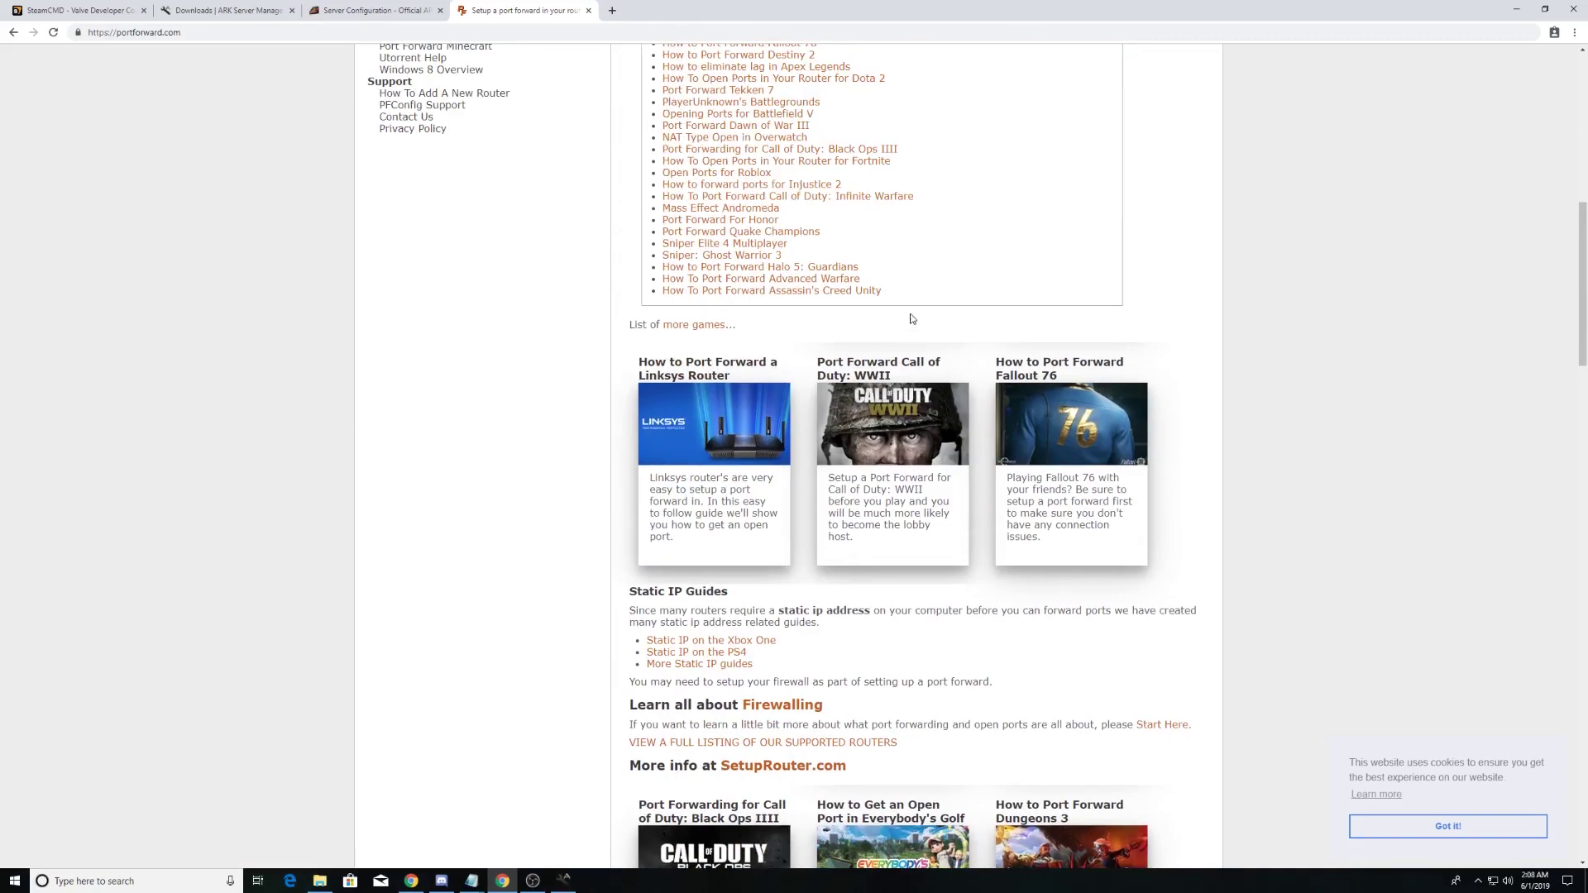
scroll(913, 318, "down", 12)
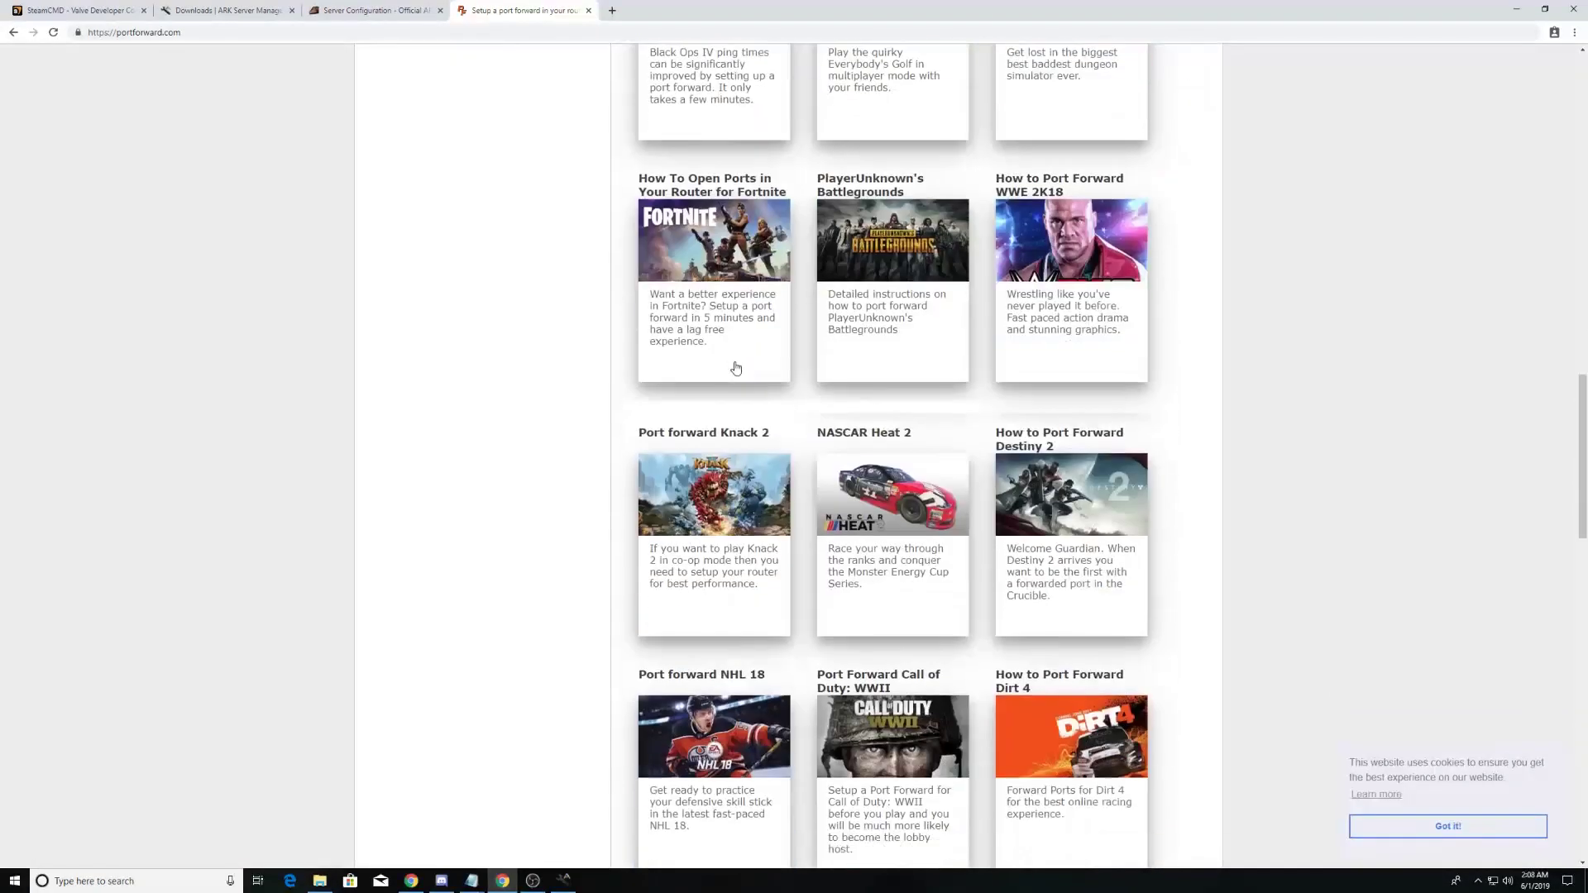
scroll(735, 368, "up", 10)
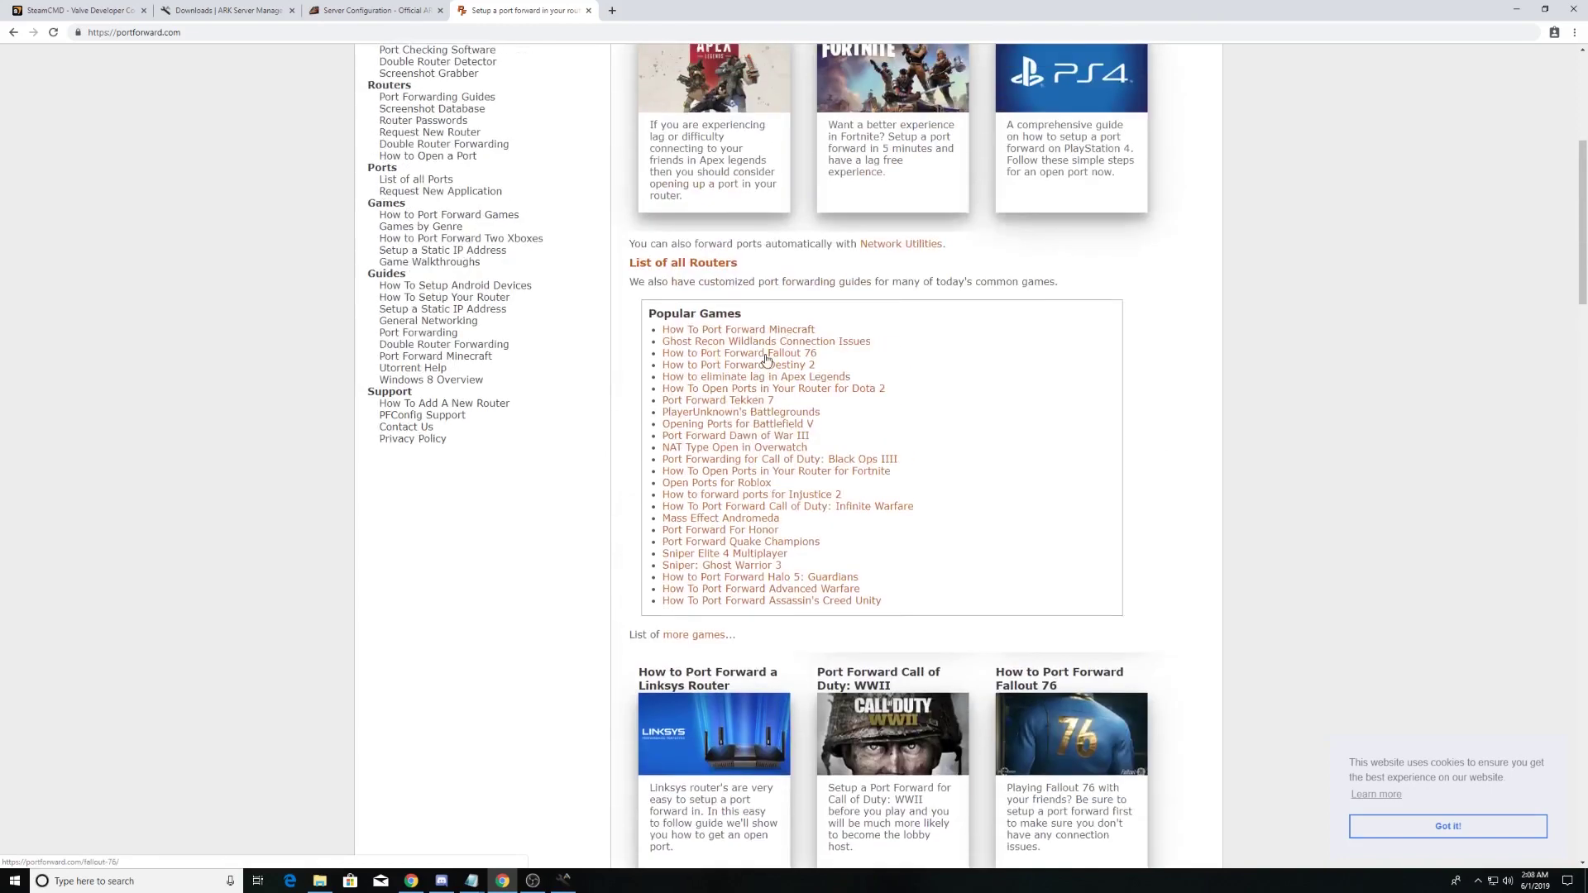
scroll(766, 361, "up", 2)
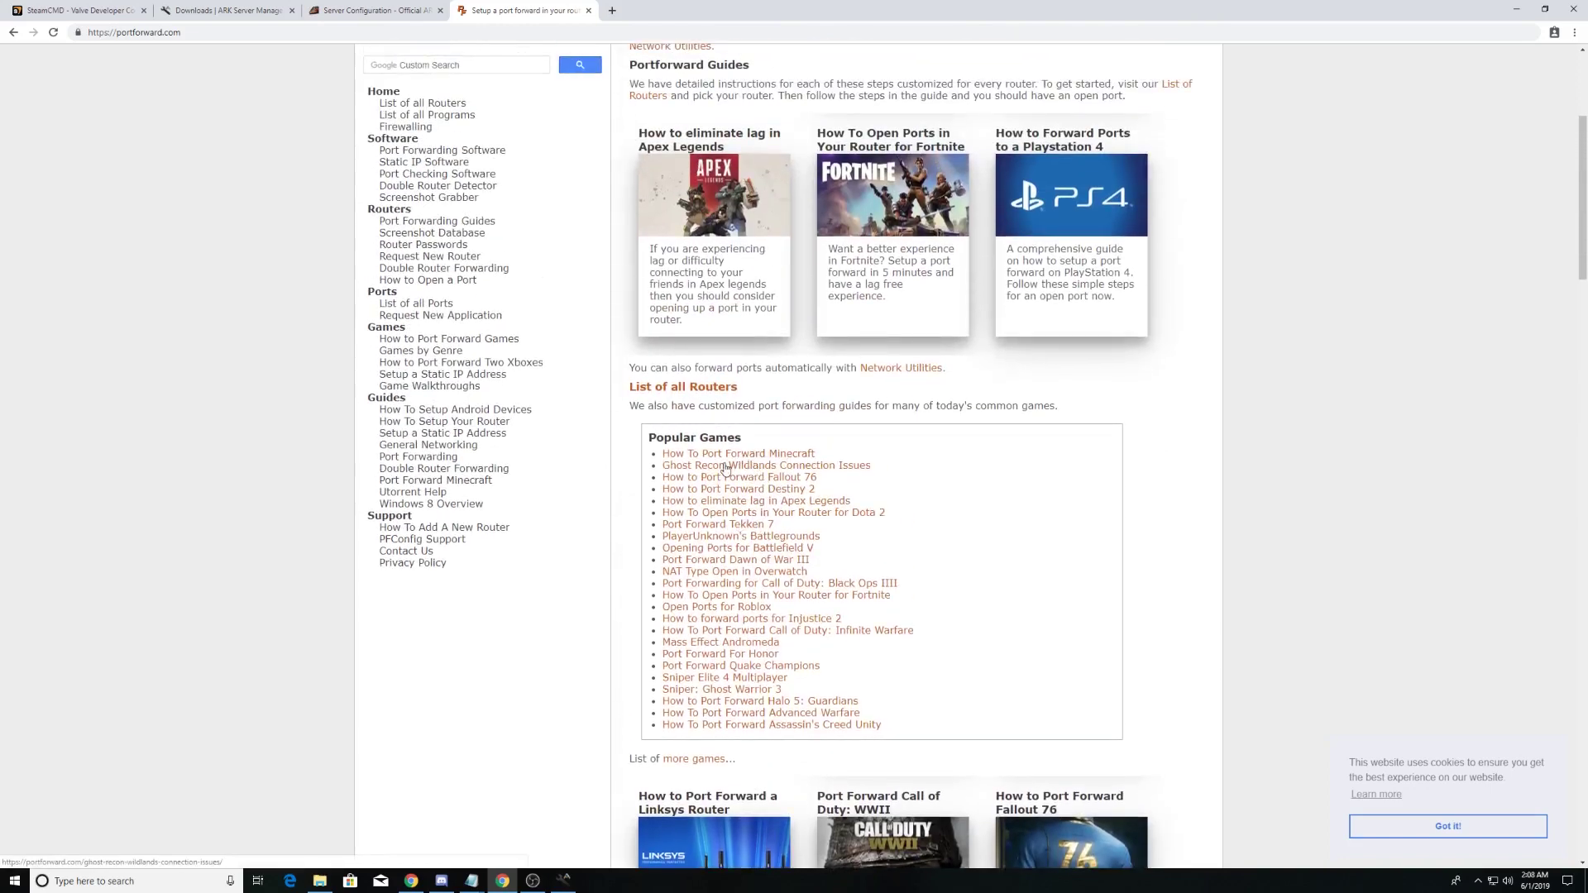
Step: Open the Acer Wlan GRU2 port forwarding guide from the list of all routers
left_click(693, 389)
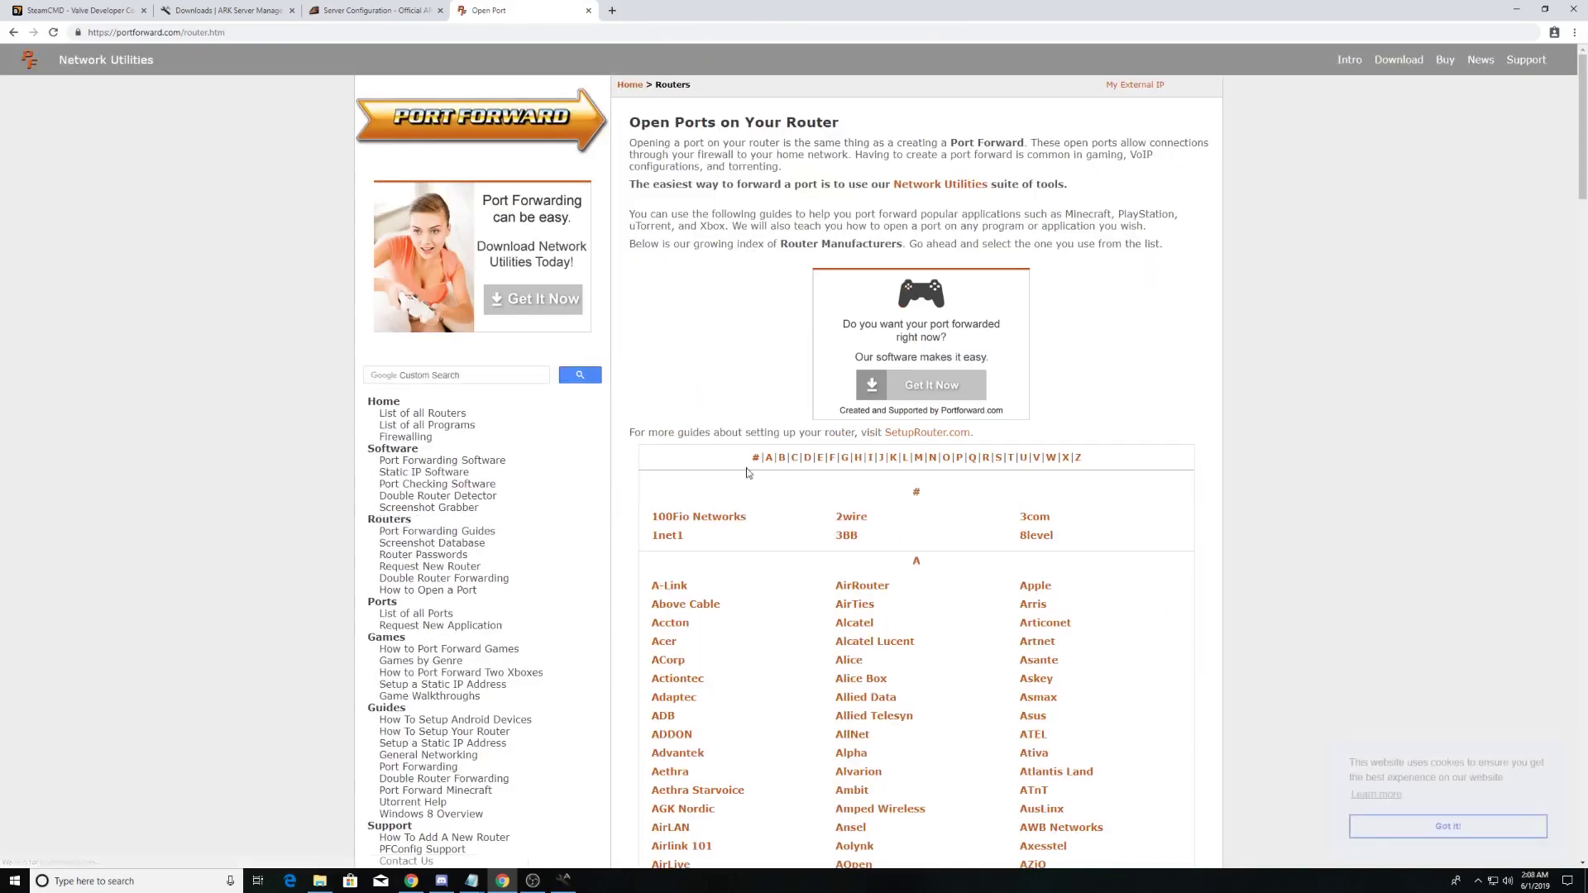
left_click(664, 642)
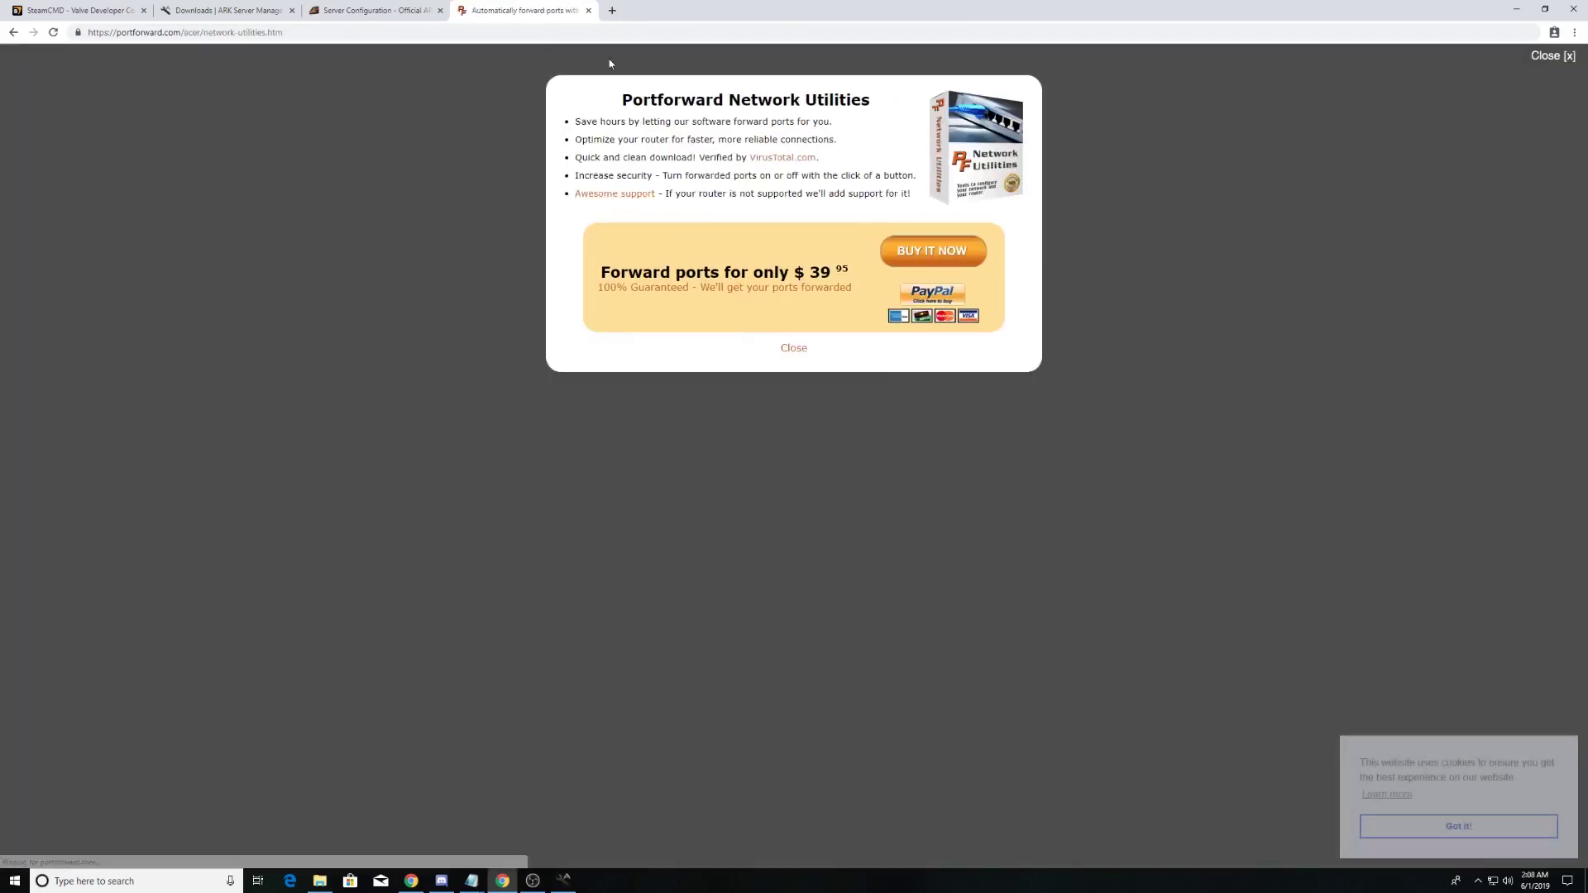
left_click(1552, 58)
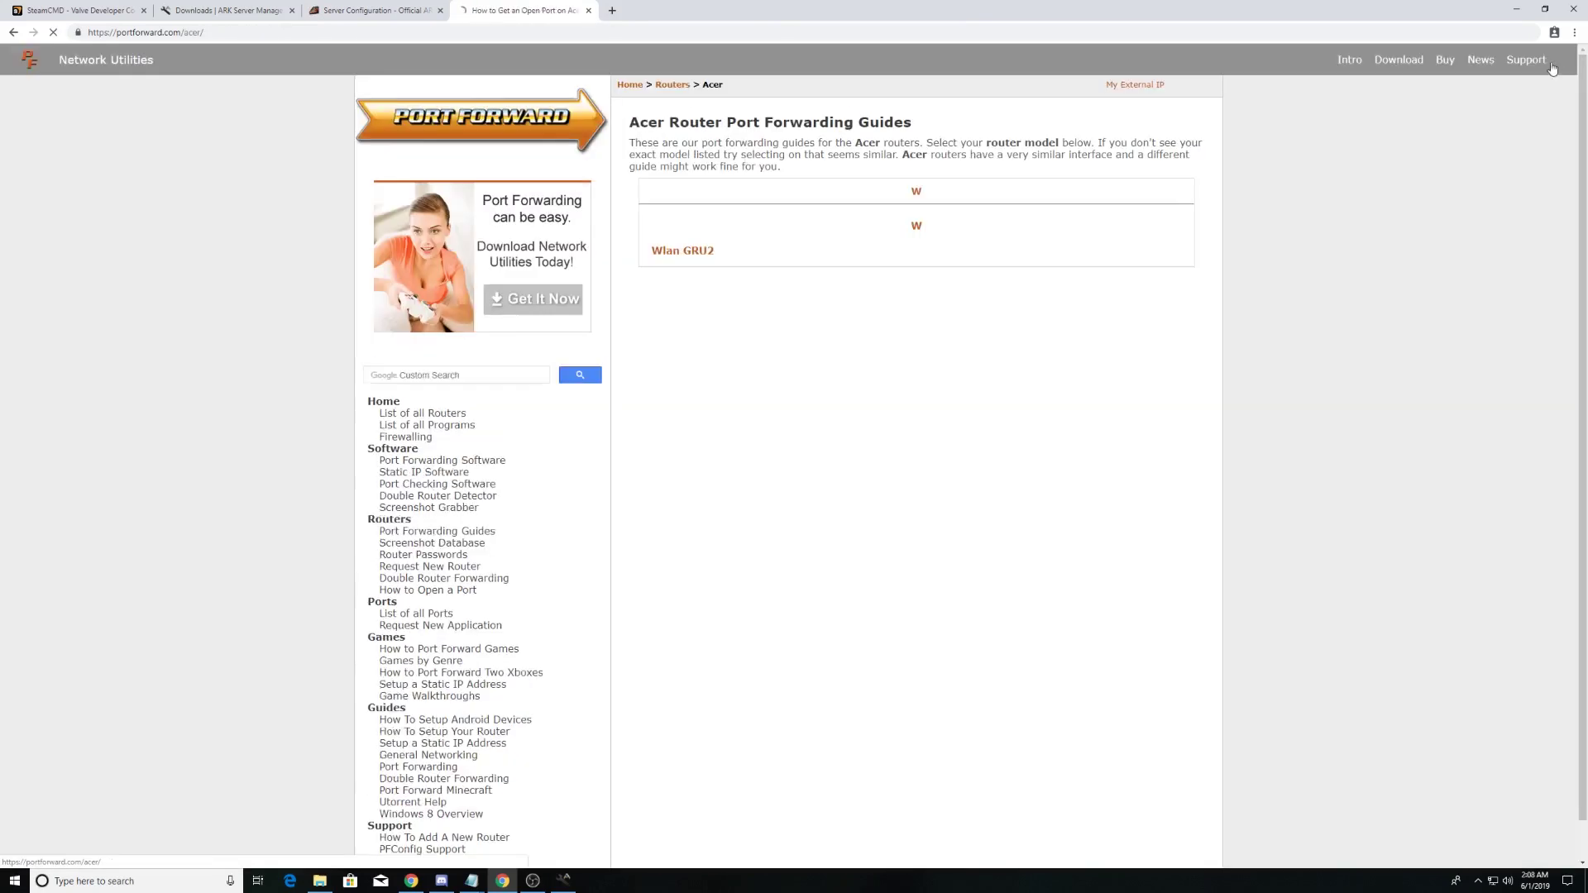
left_click(683, 251)
Step: Scroll the guide to Step 3 and show ARK Server Manager's Olympus ports 4380 and 27015
scroll(857, 383, "down", 4)
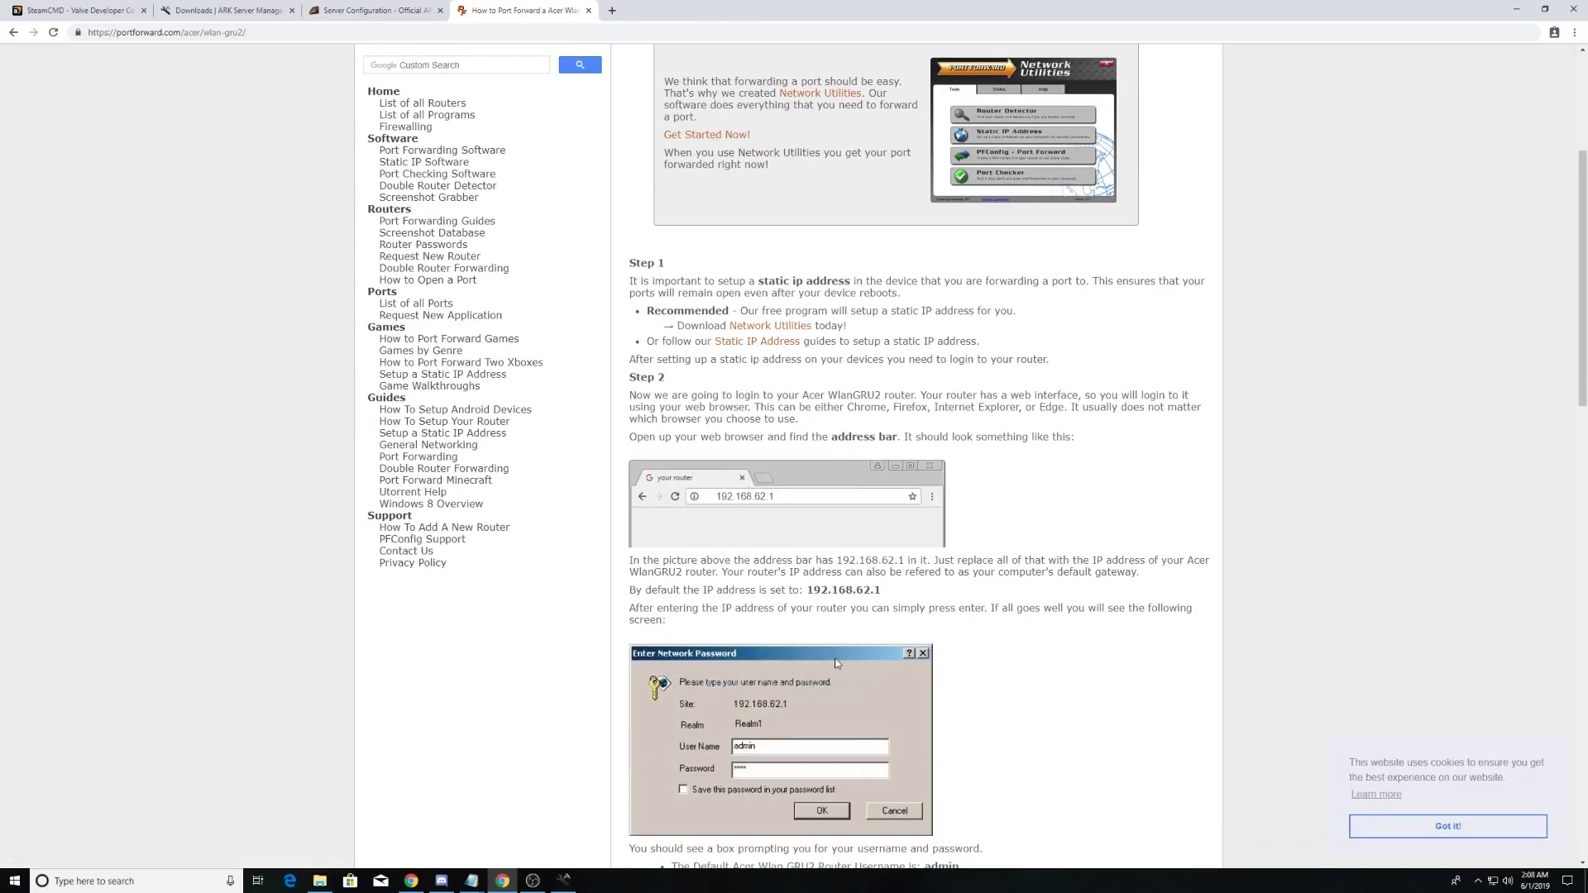
scroll(803, 629, "down", 9)
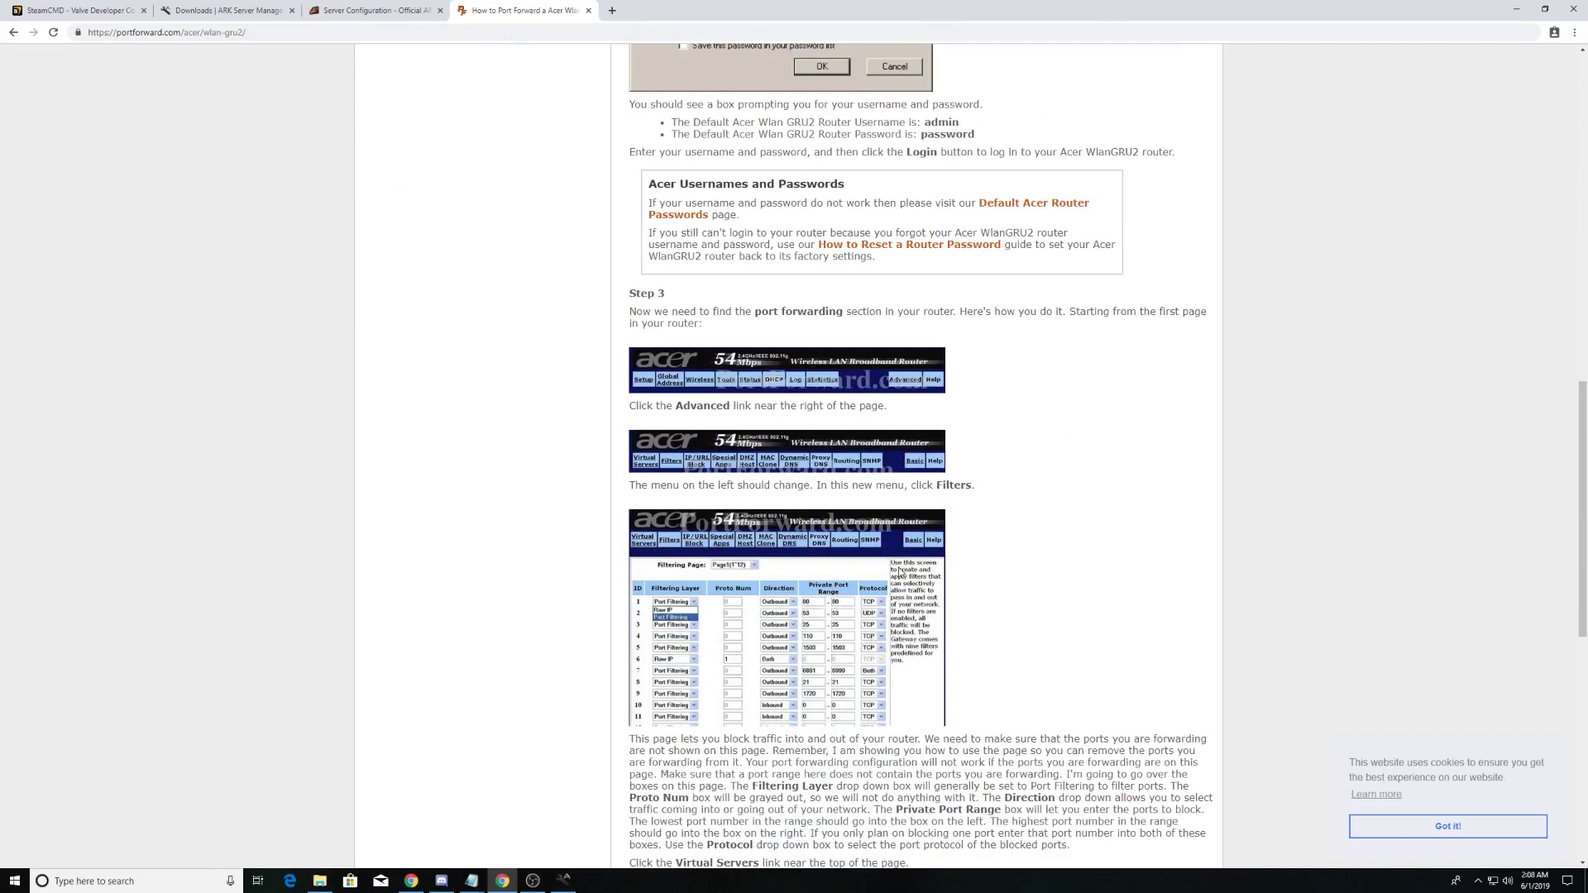
scroll(784, 292, "up", 1)
scroll(836, 530, "down", 3)
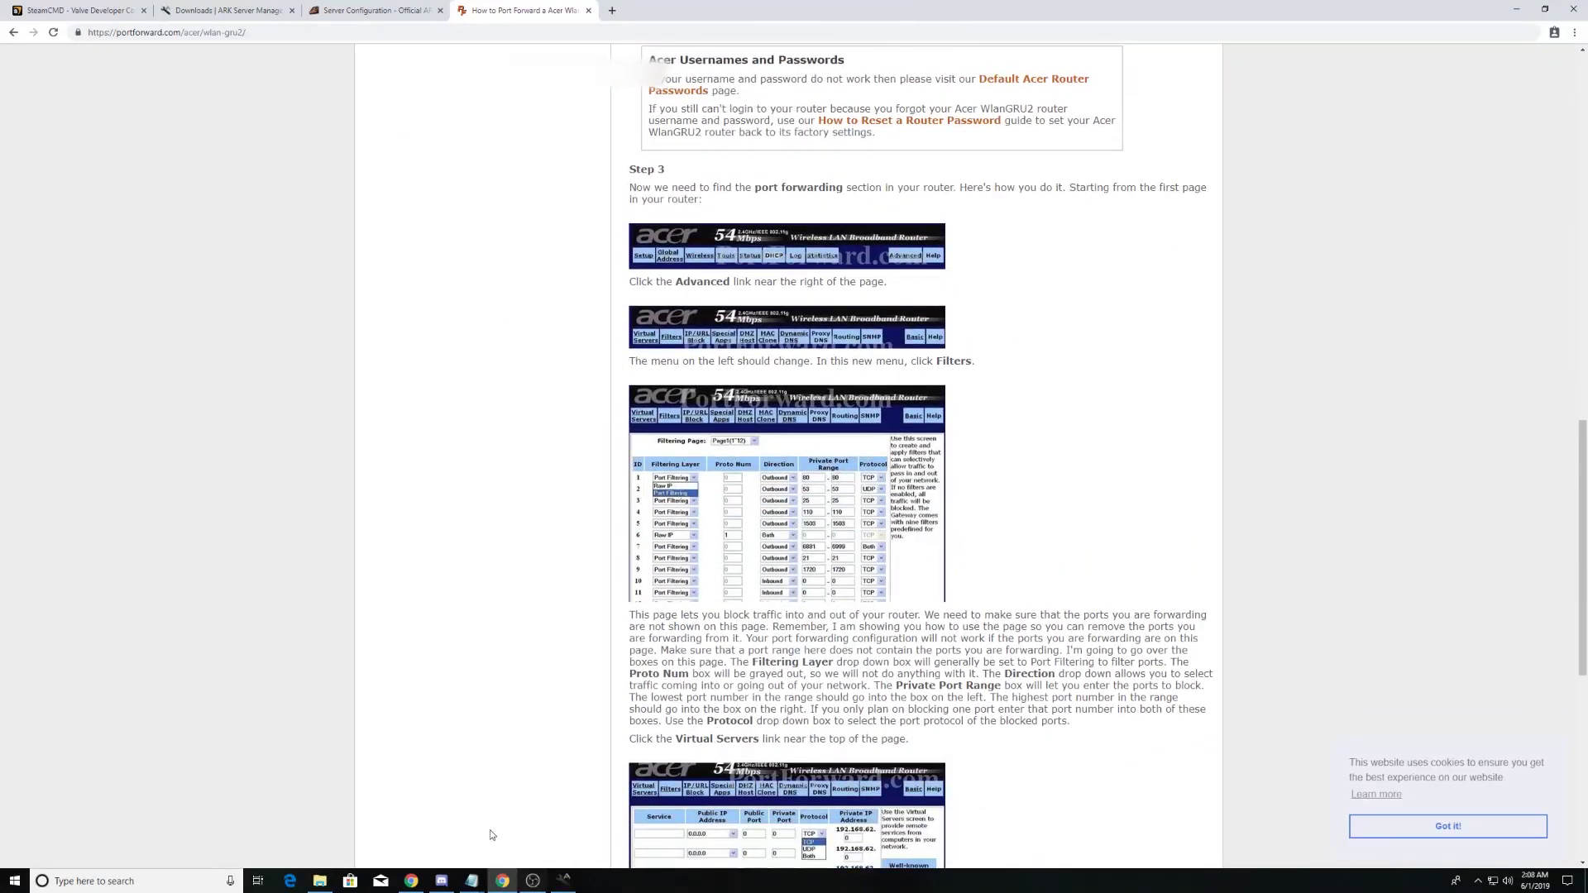
left_click(566, 880)
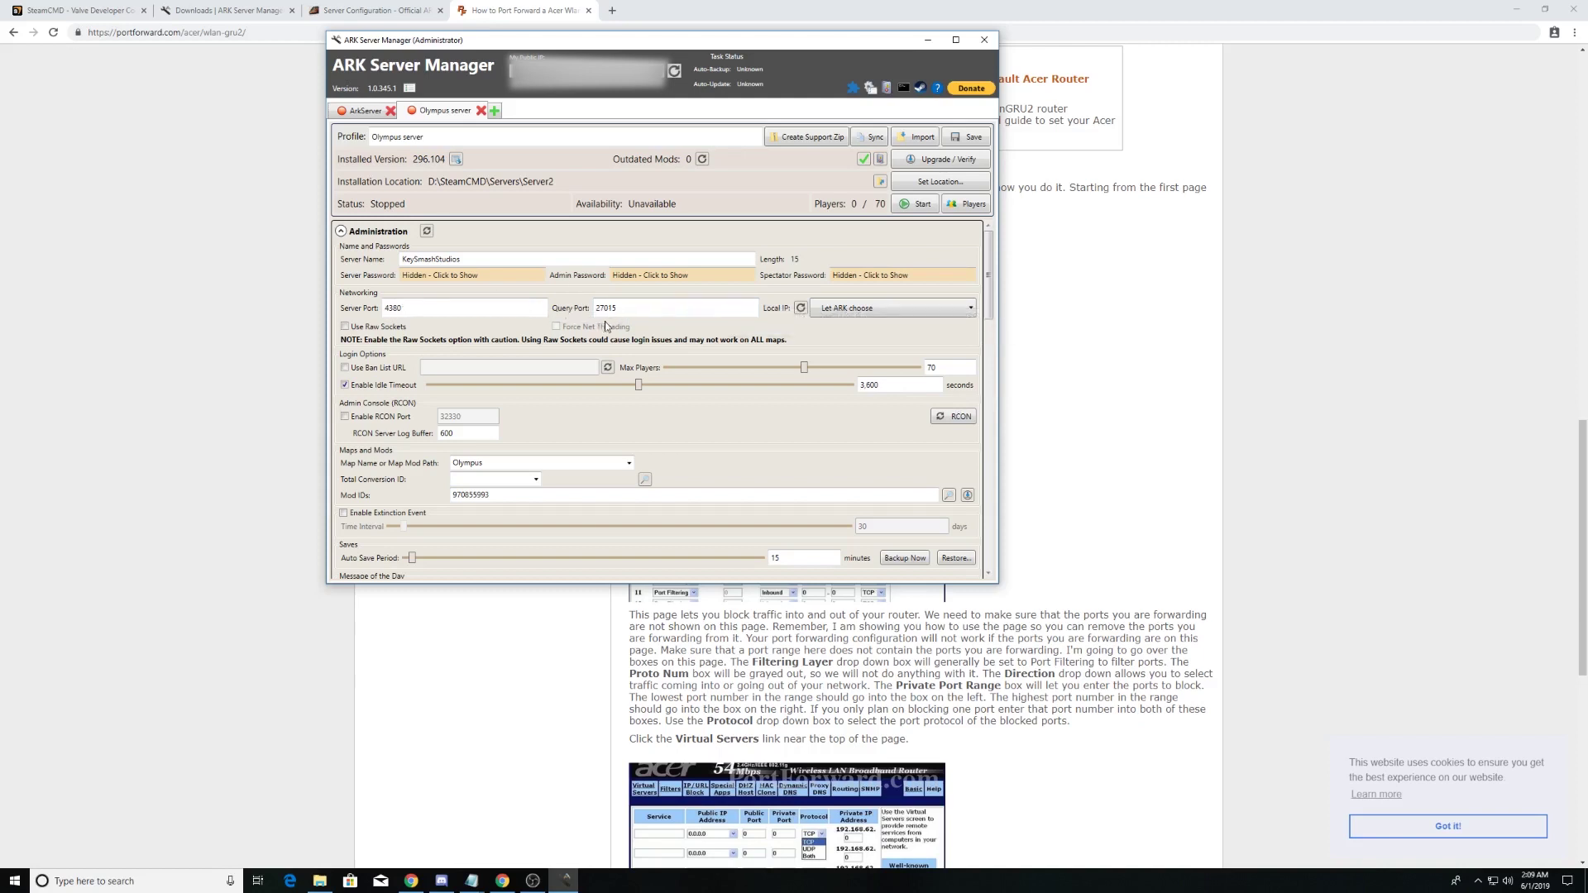
left_click(1114, 419)
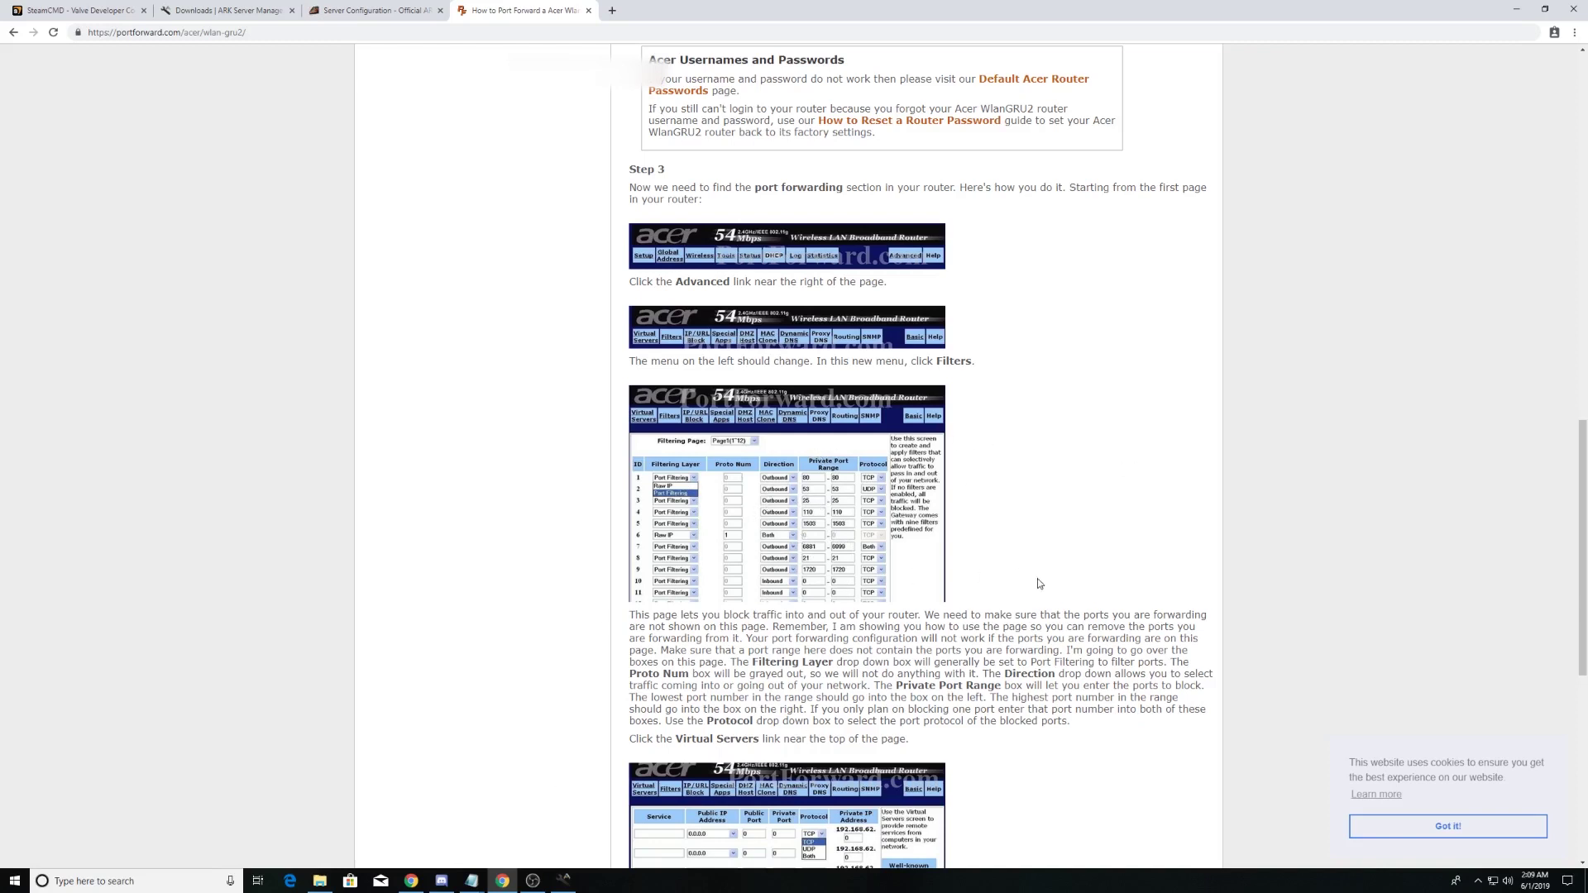
left_click(565, 881)
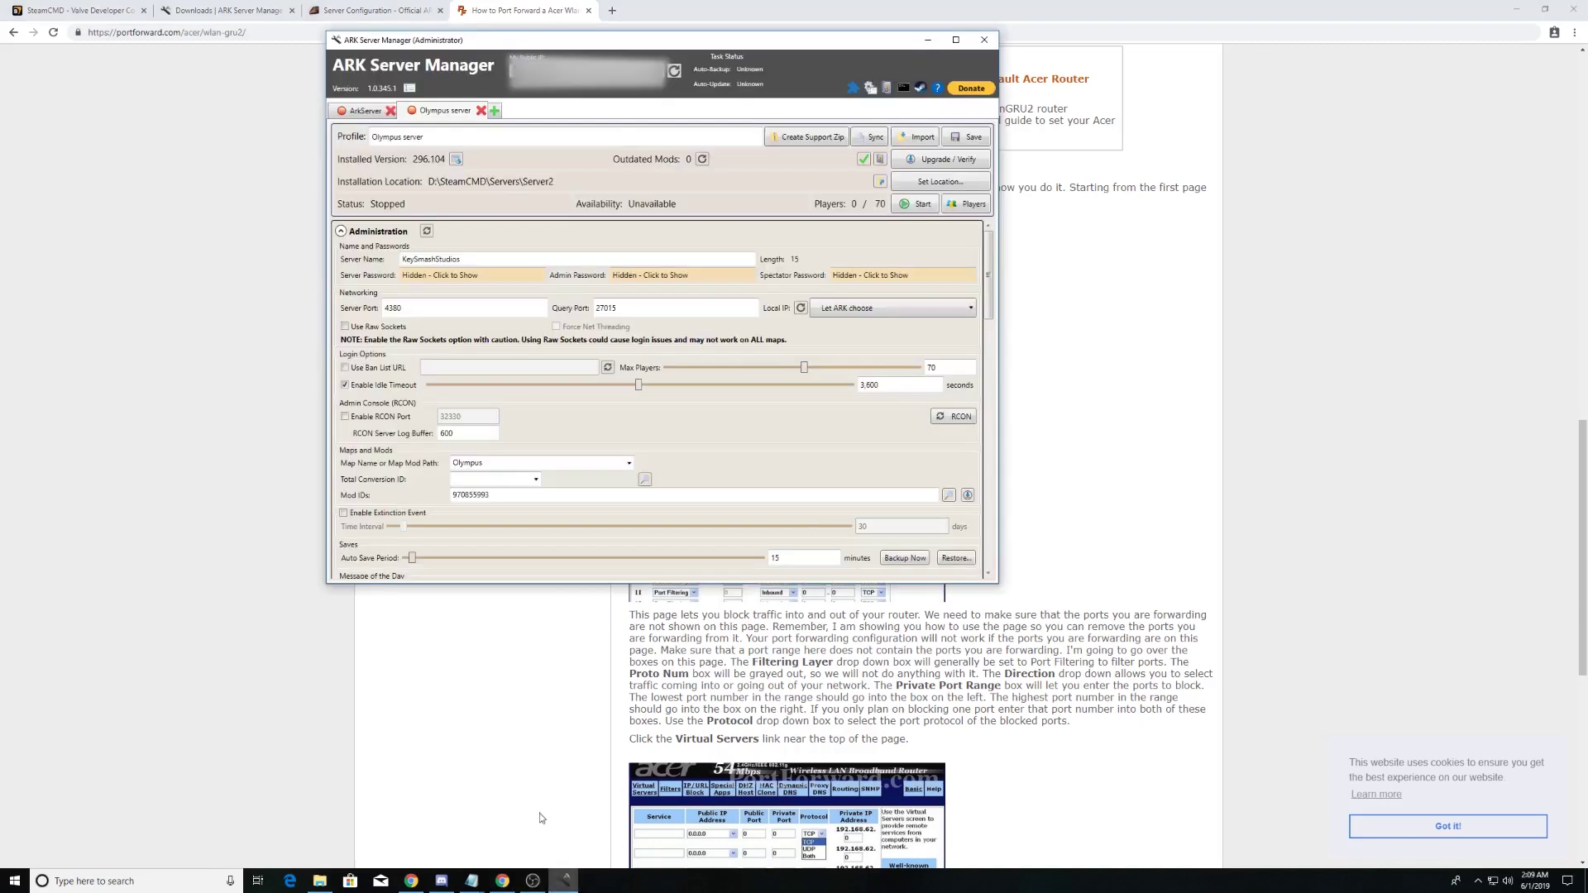